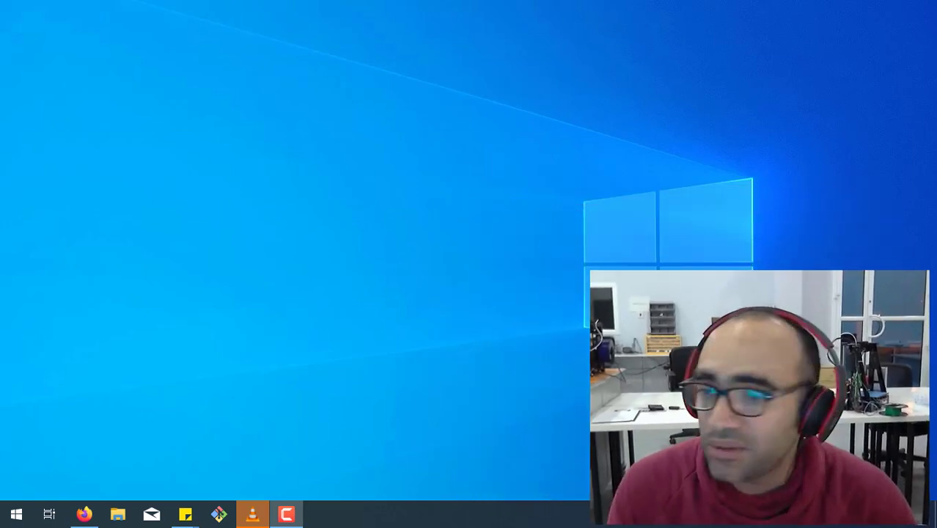
Launch Autodesk Inventor and create a new part file.
left_click(16, 513)
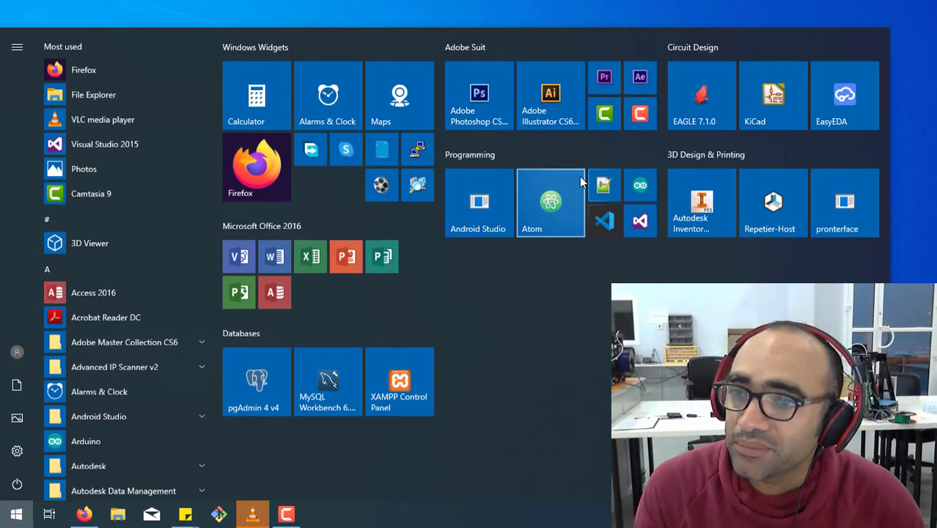
left_click(701, 212)
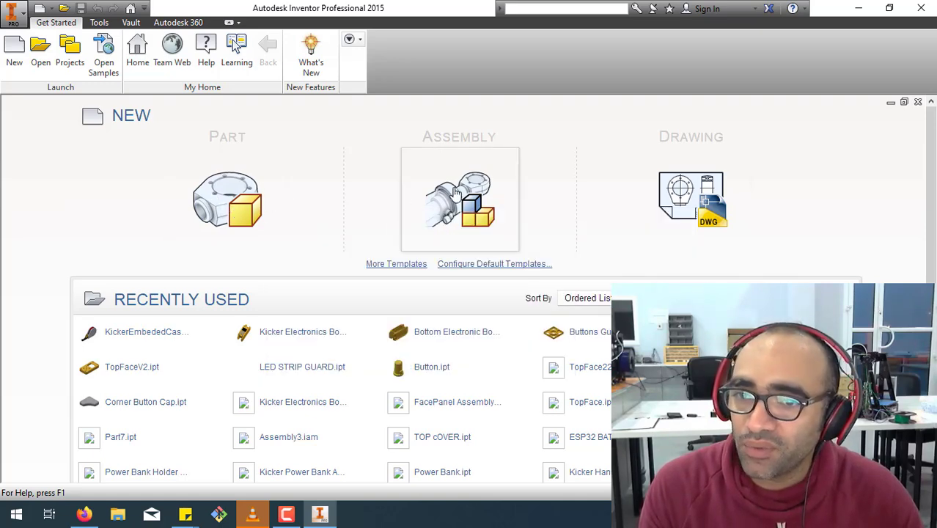
left_click(252, 211)
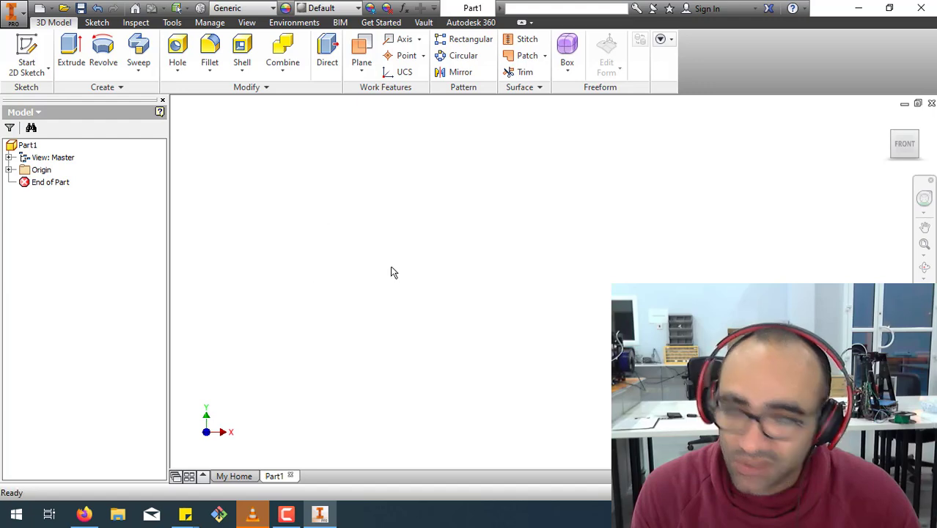
Rename the part in the model tree as "3D Filamen Spool Holder For Tronxy".
left_click(32, 144)
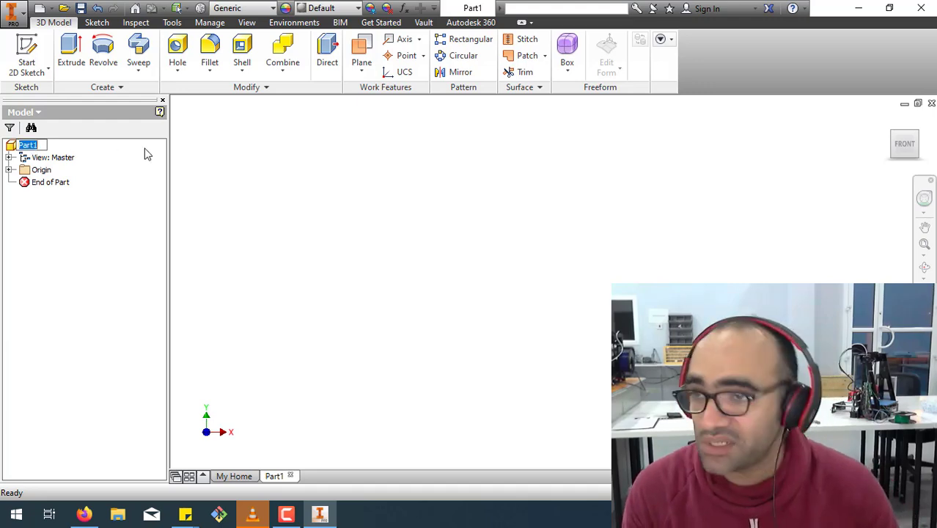
key("BackSpace")
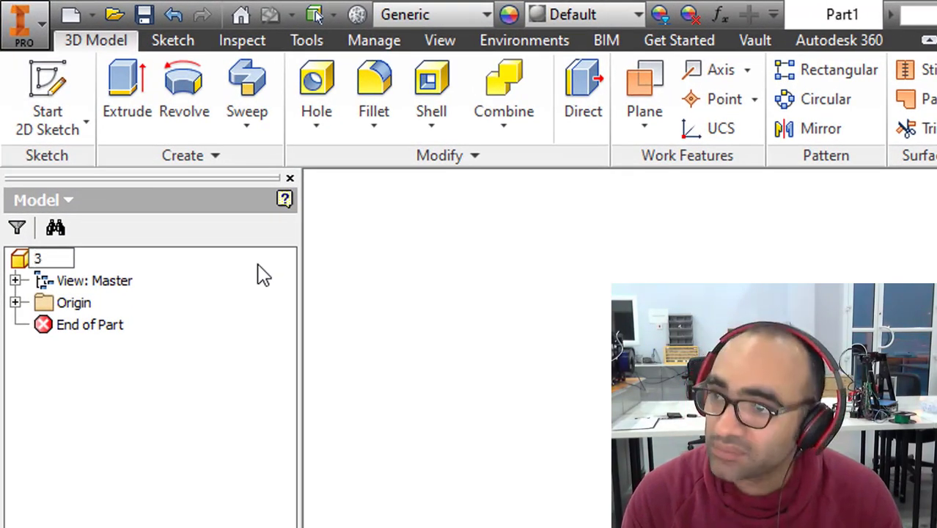
type("Fil")
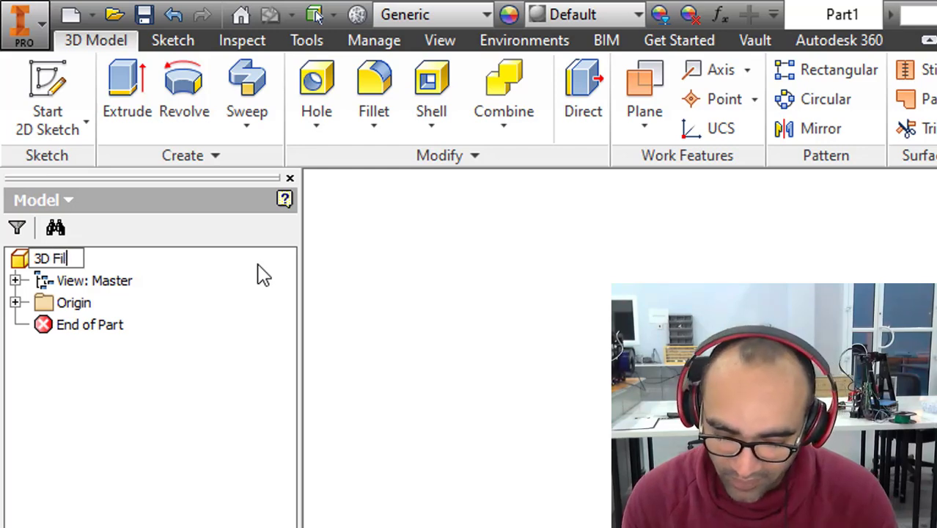
type("amen")
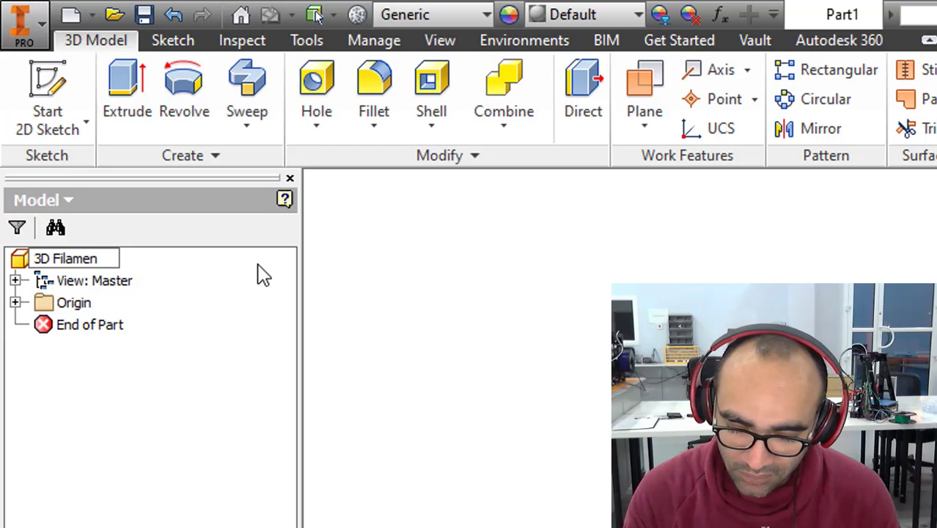
type(" Spool ")
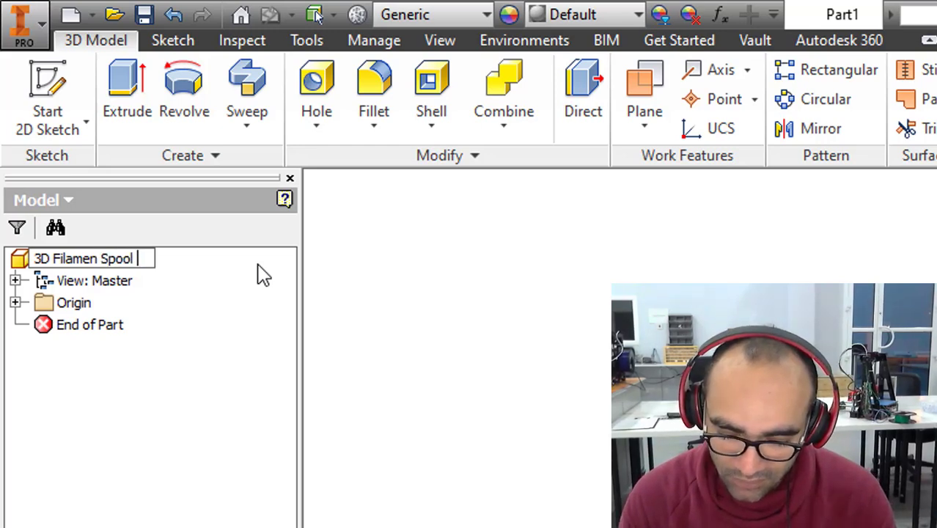
type("Holder")
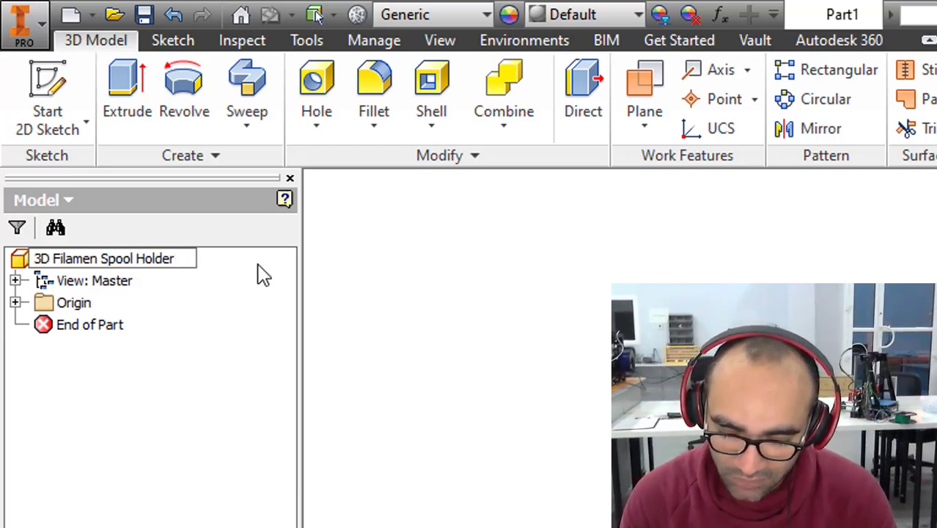
type(" For Tron")
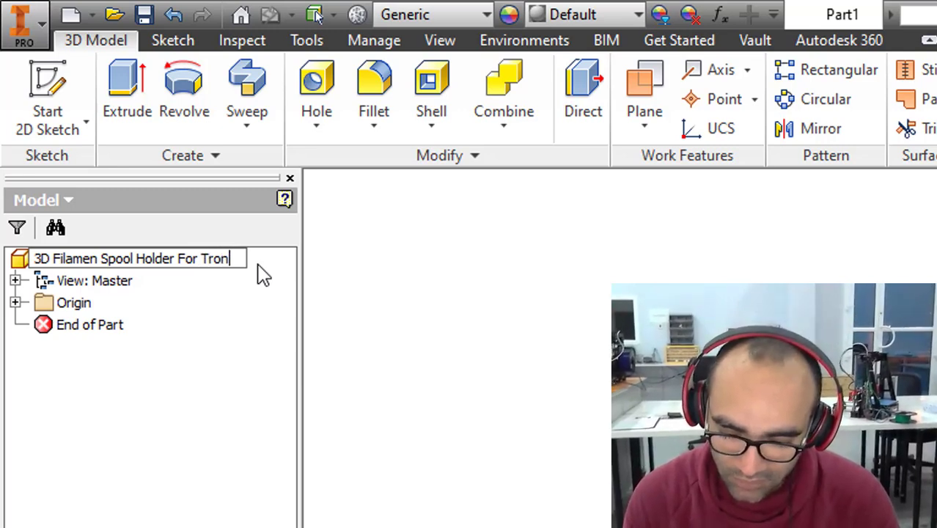
type("xy")
key("Return")
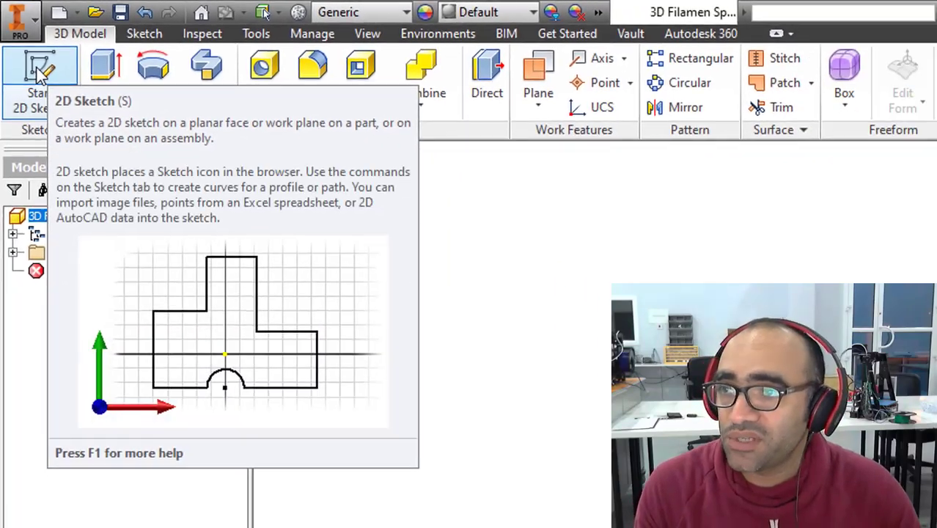
Start a 2D sketch on the XY plane and draw a 3.5 mm circle centred on the vertical axis, about 6.5 mm above the origin.
left_click(56, 85)
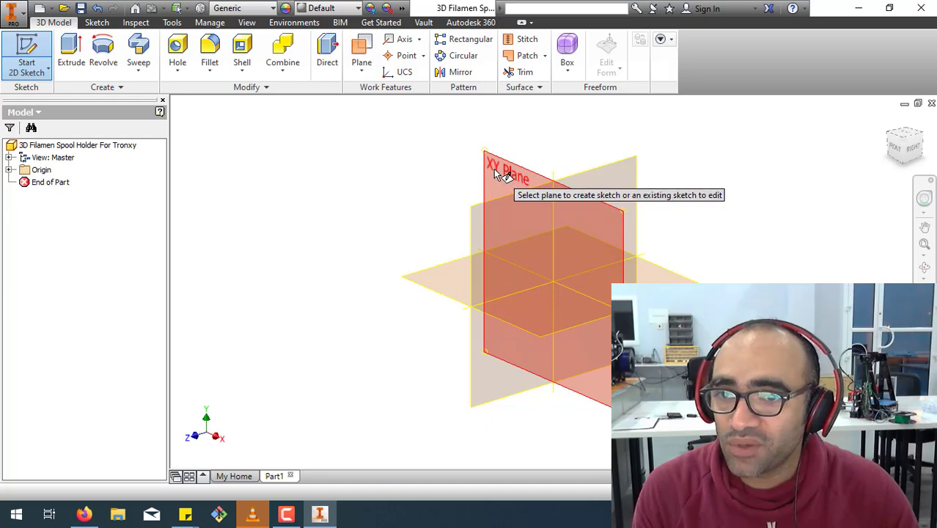
left_click(496, 173)
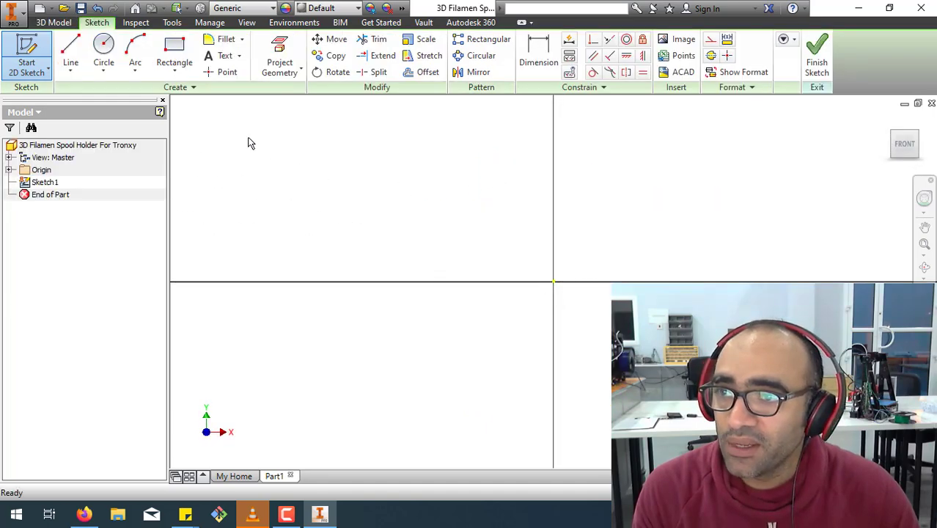
left_click(103, 45)
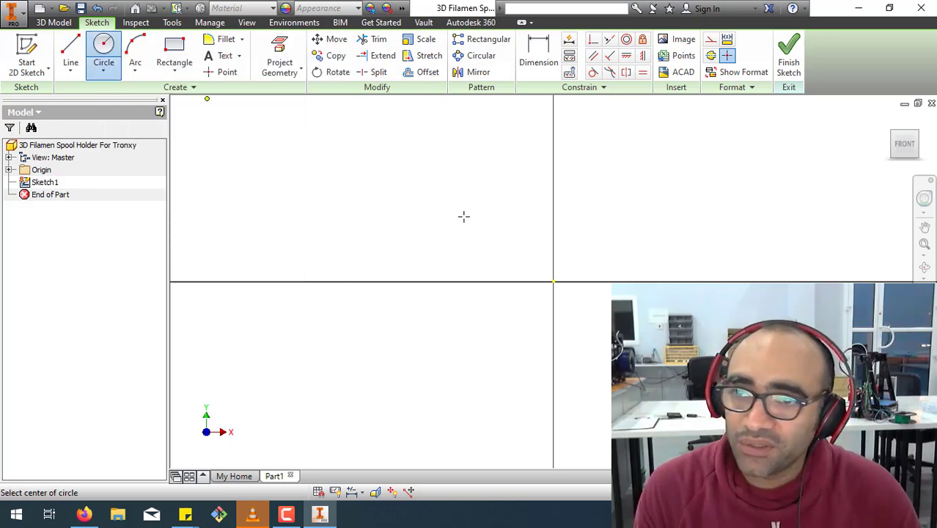
left_click(553, 212)
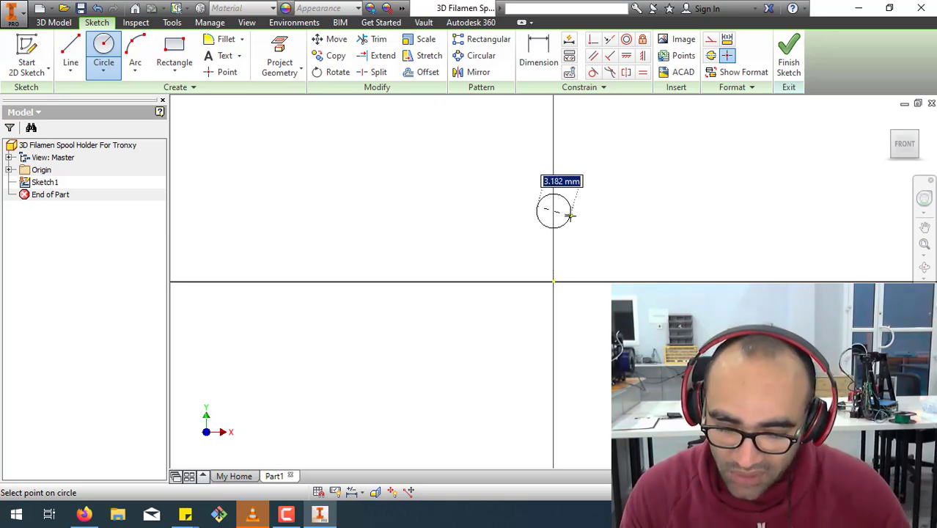
key("BackSpace")
type("3.5")
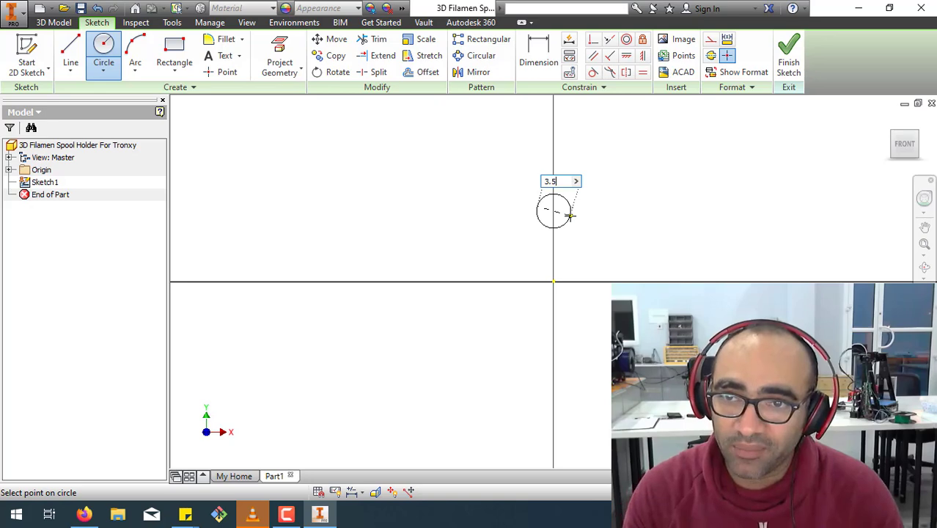
key("Return")
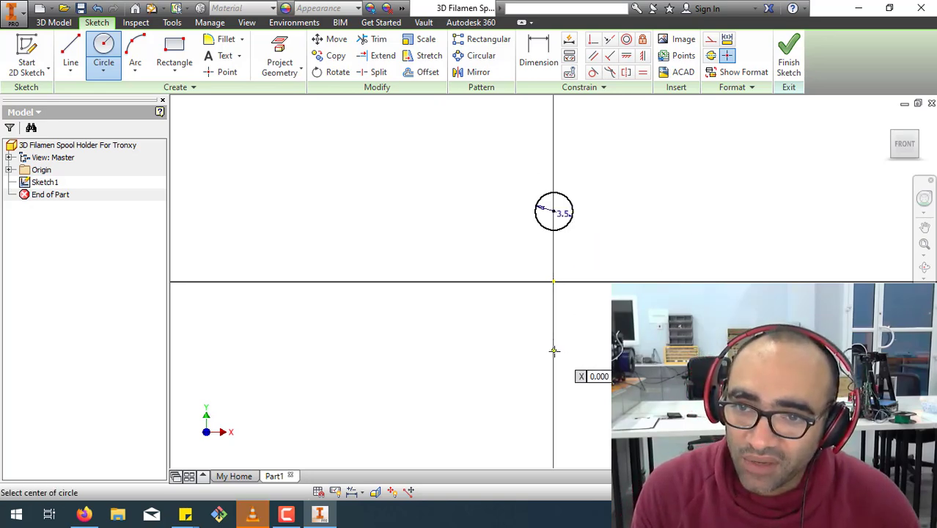
Sketch a second circle about 5.5 mm in diameter, centred on the vertical axis below the origin.
left_click(553, 353)
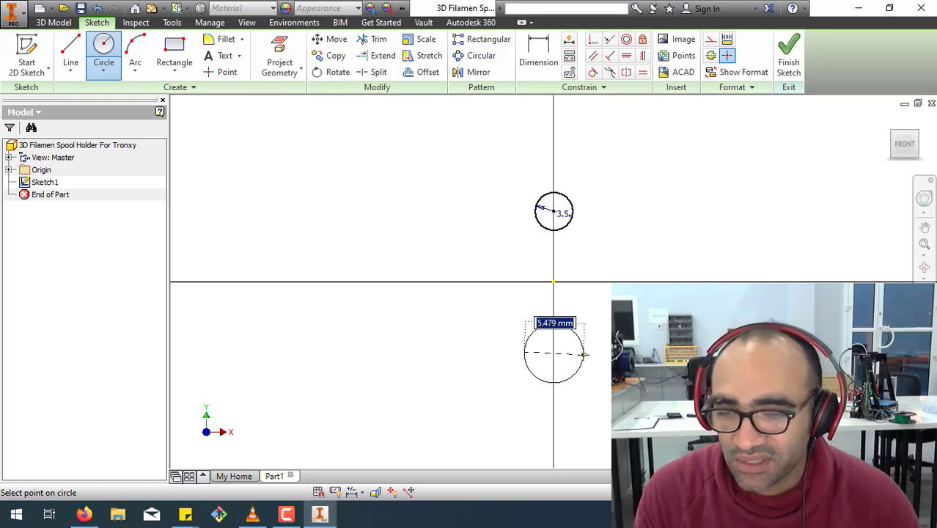
left_click(583, 354)
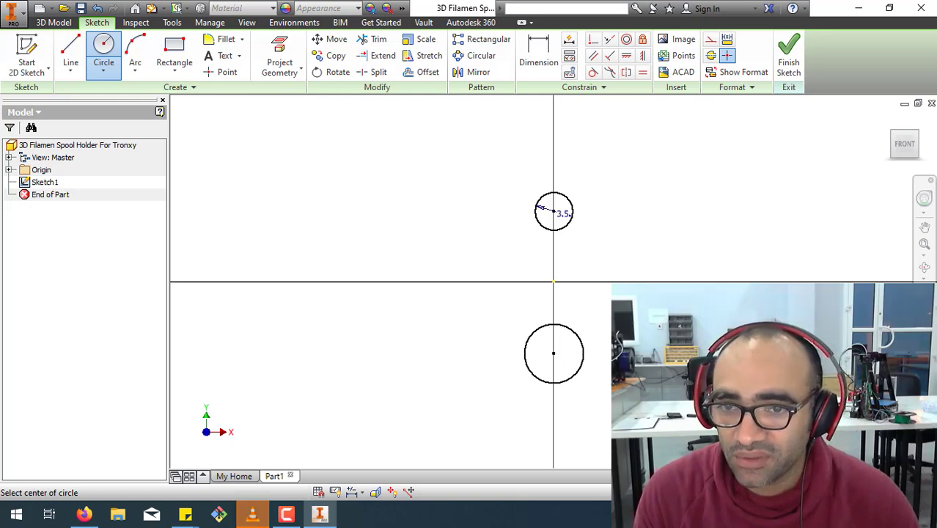
right_click(651, 327)
left_click(617, 327)
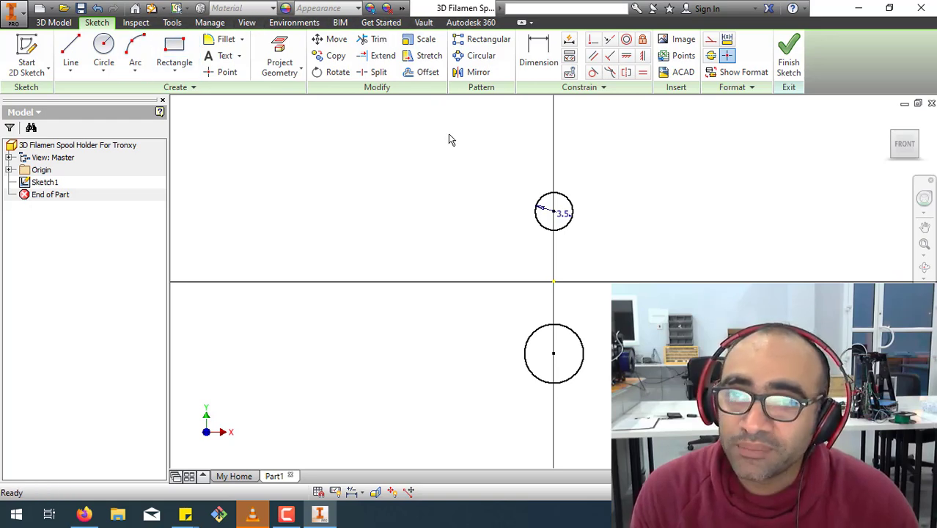
Apply an equal constraint between the 3.5 mm upper circle and the lower circle.
left_click(643, 74)
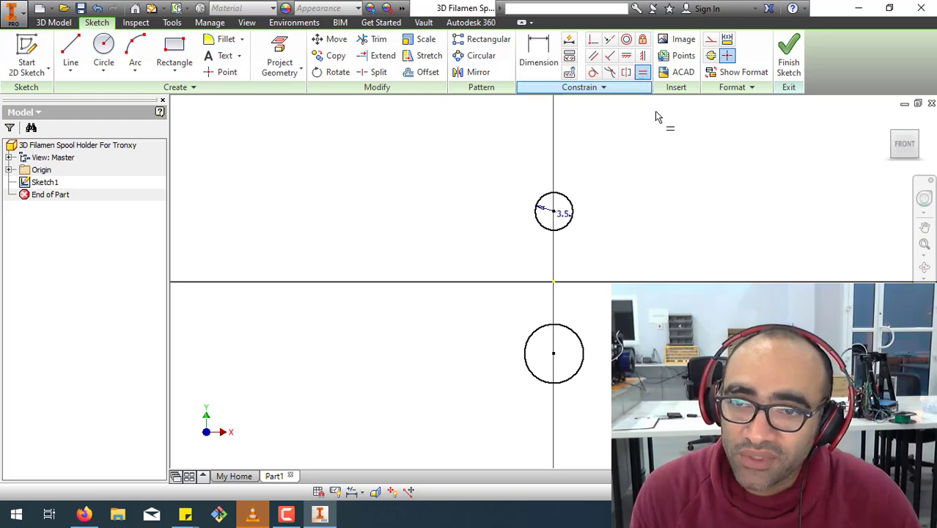
left_click(565, 231)
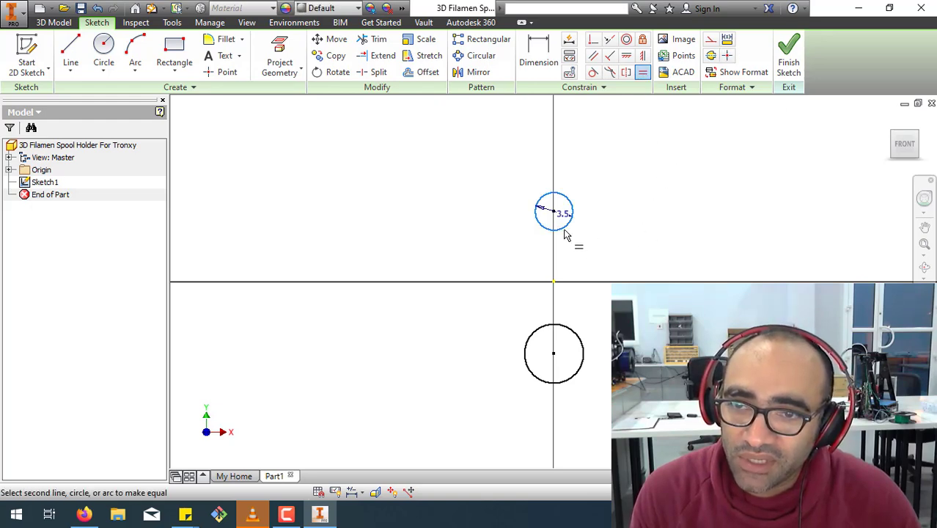
left_click(583, 355)
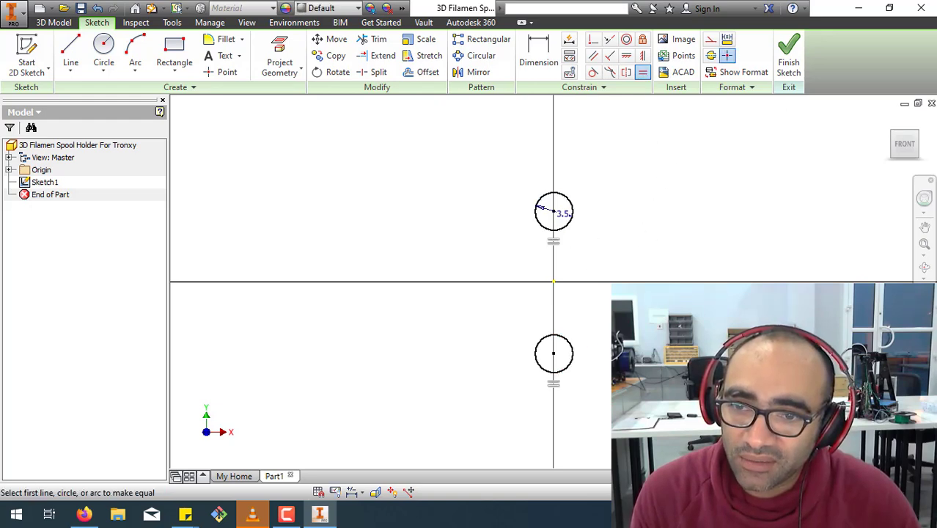
right_click(699, 230)
left_click(747, 227)
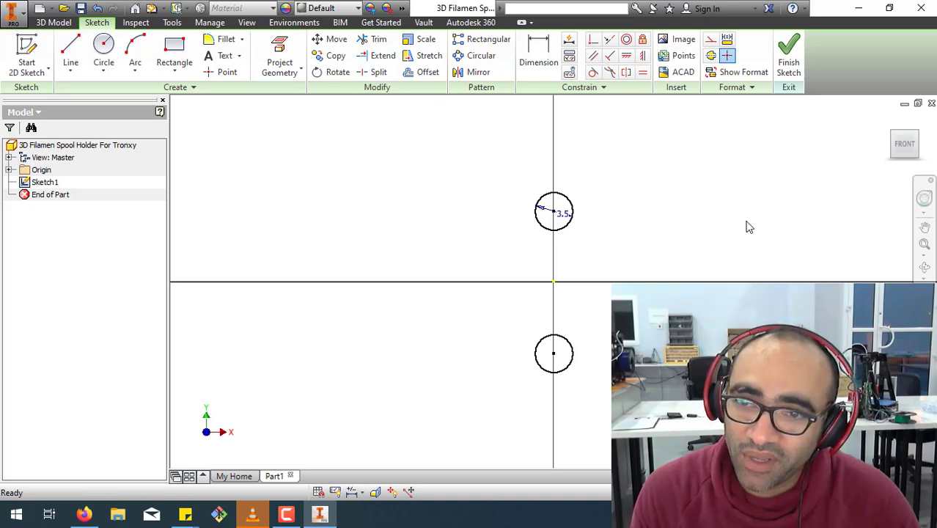
Add a vertical dimension between the centres of the upper and lower circles.
left_click(538, 53)
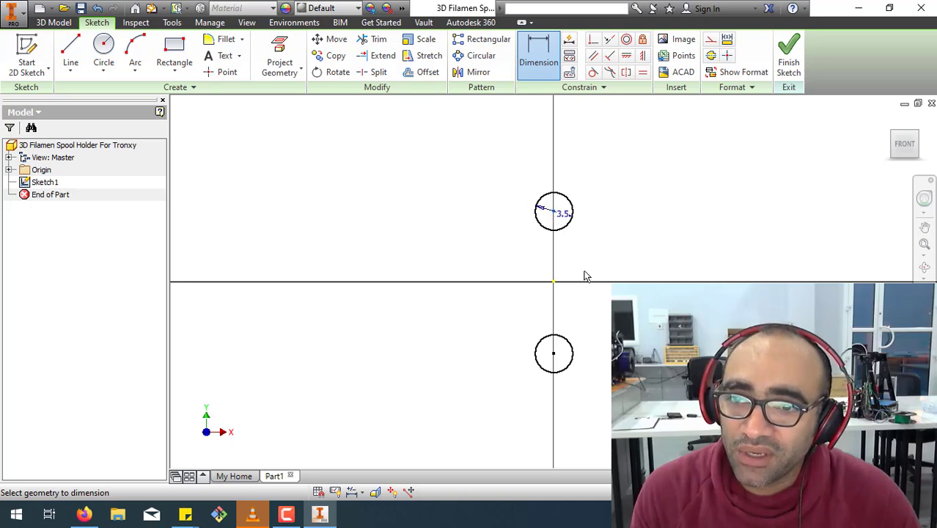
key("Escape")
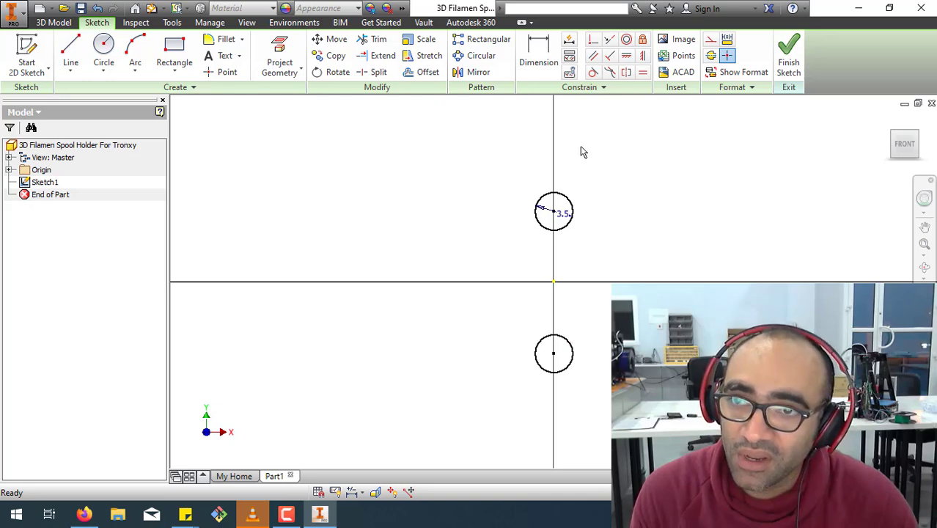
key("d")
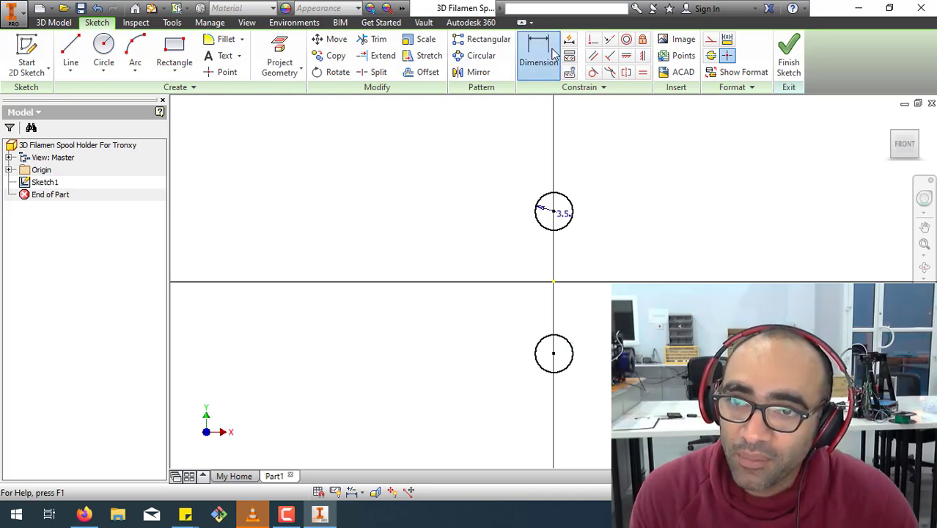
left_click(555, 213)
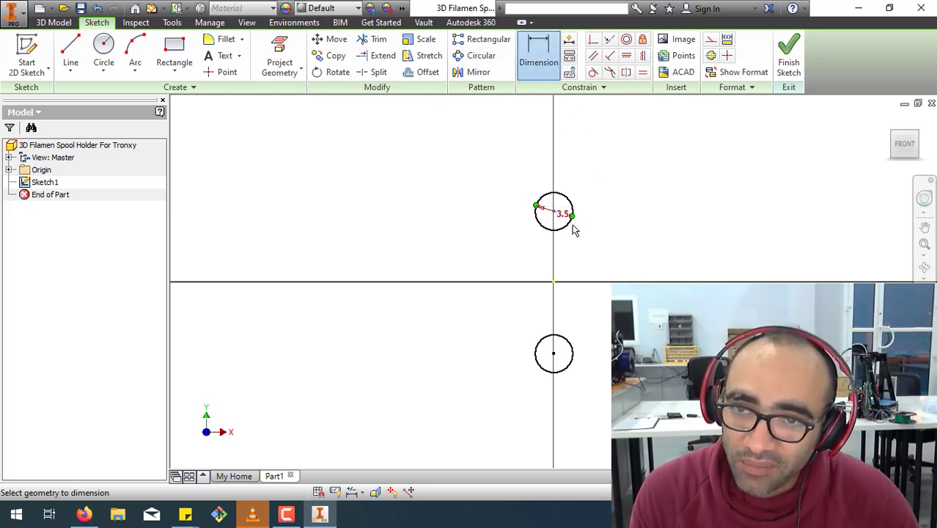
left_click(553, 354)
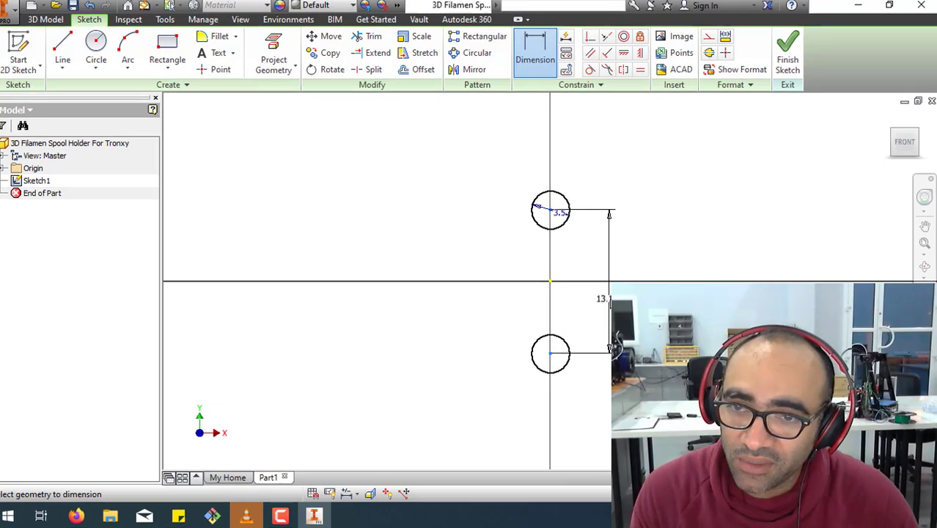
left_click(610, 302)
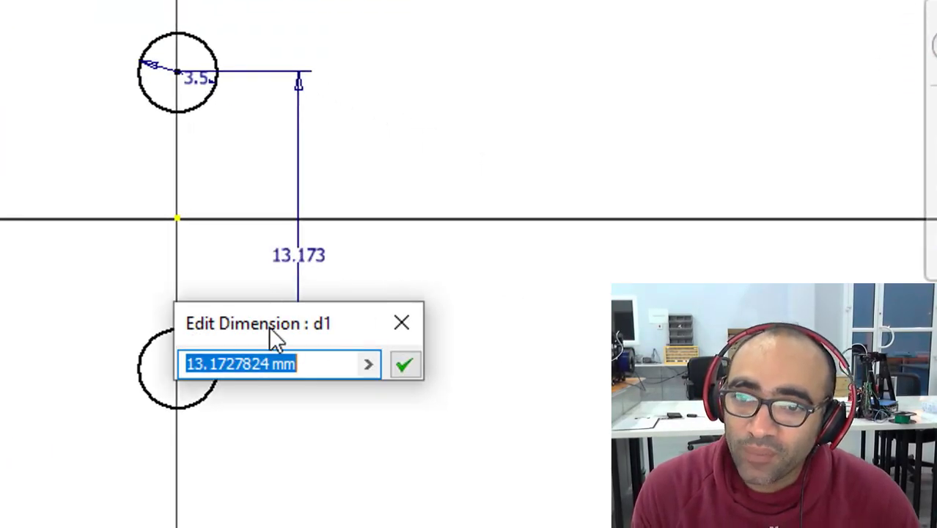
Set the distance between the circle centres to the formula 16.3mm + d0, referencing the upper circle's diameter.
left_click_drag(269, 326, 518, 80)
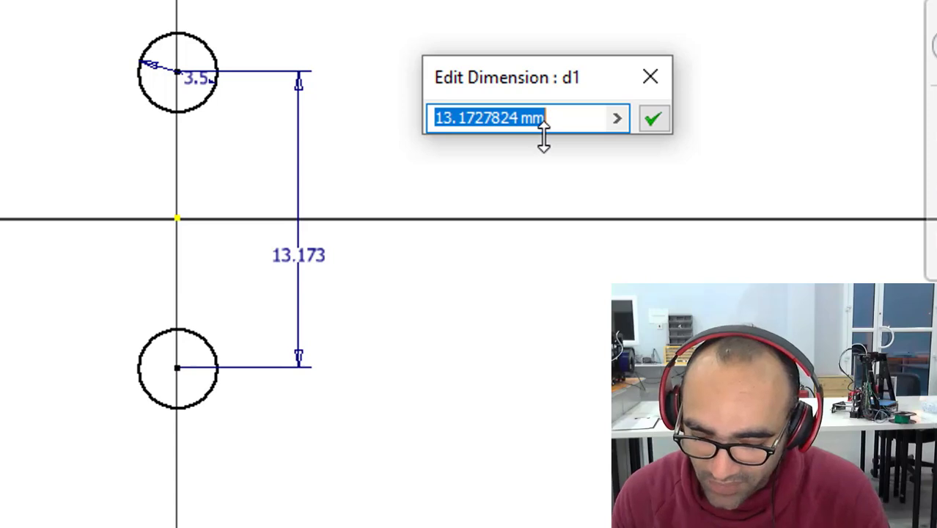
type("16")
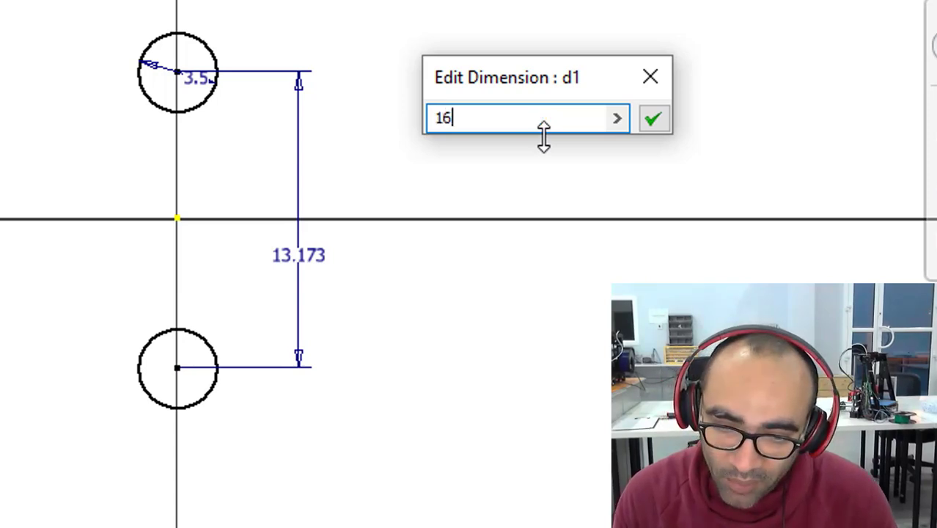
type(".3")
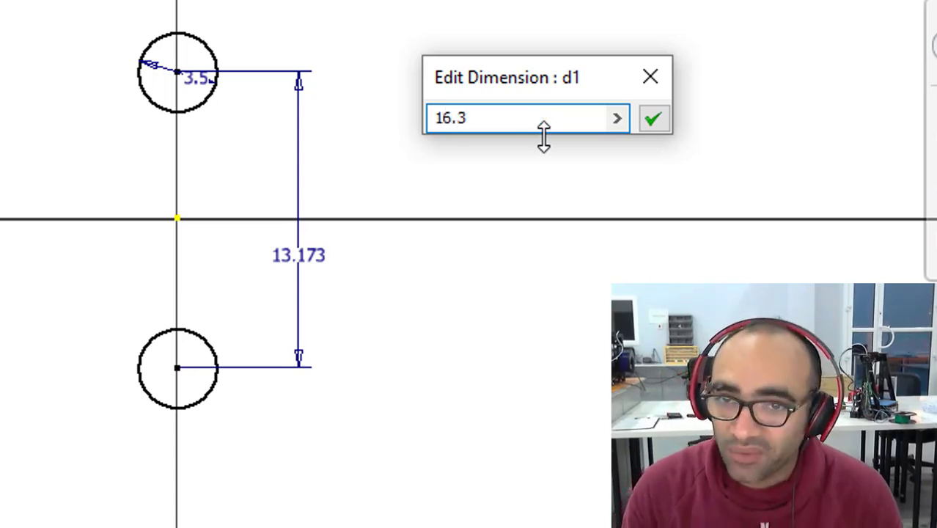
type("mm ")
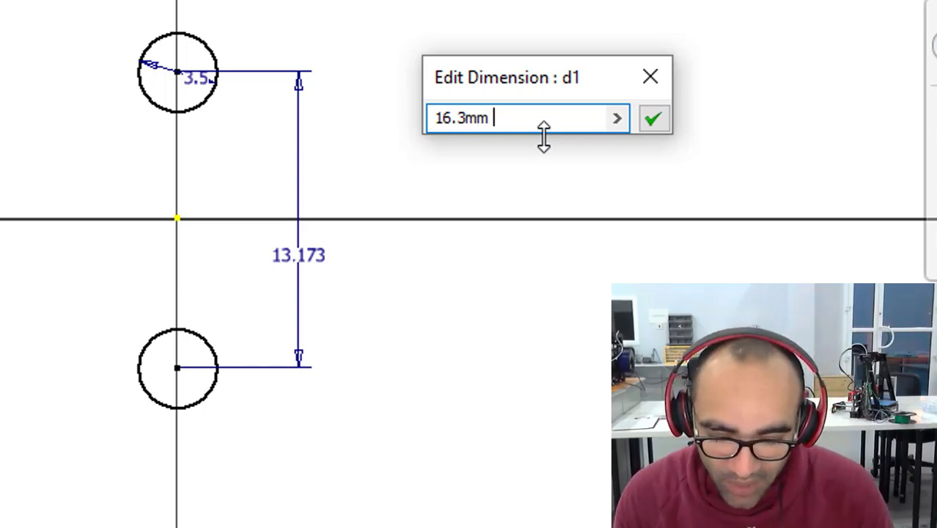
type("+")
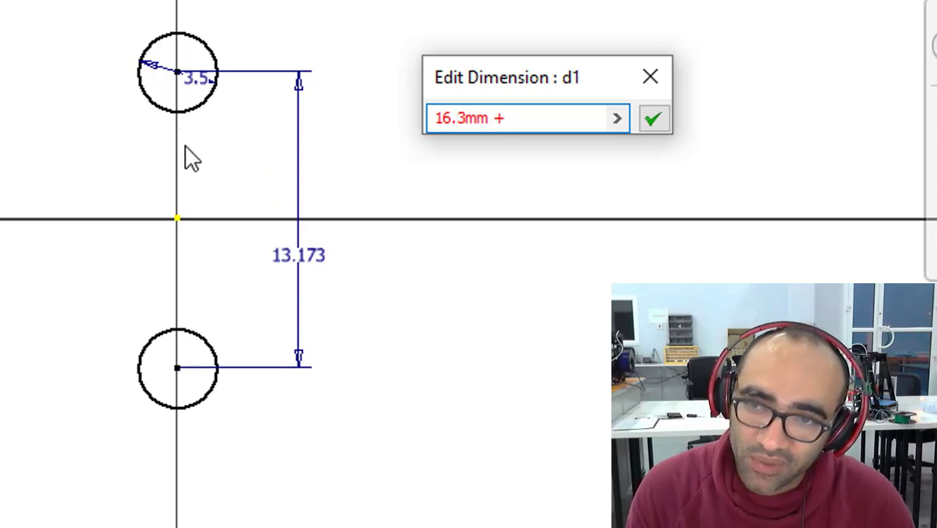
left_click(208, 87)
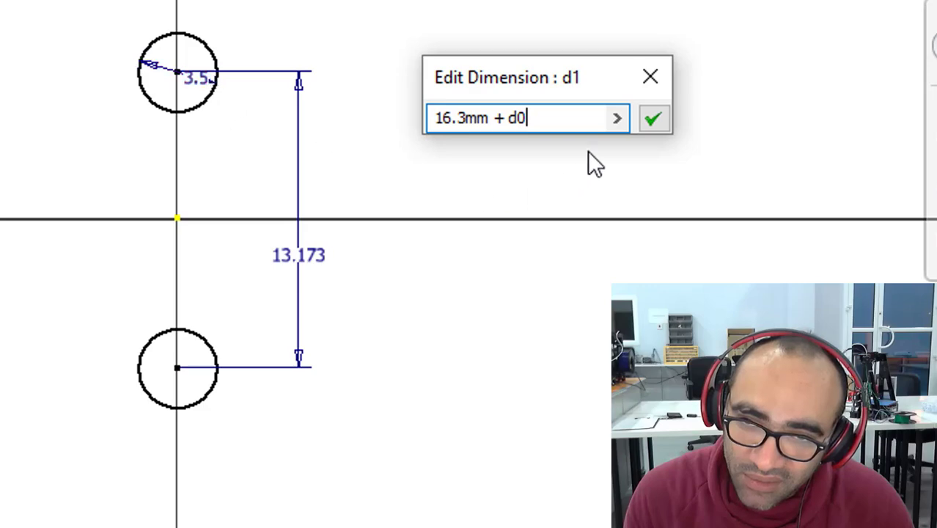
left_click(652, 120)
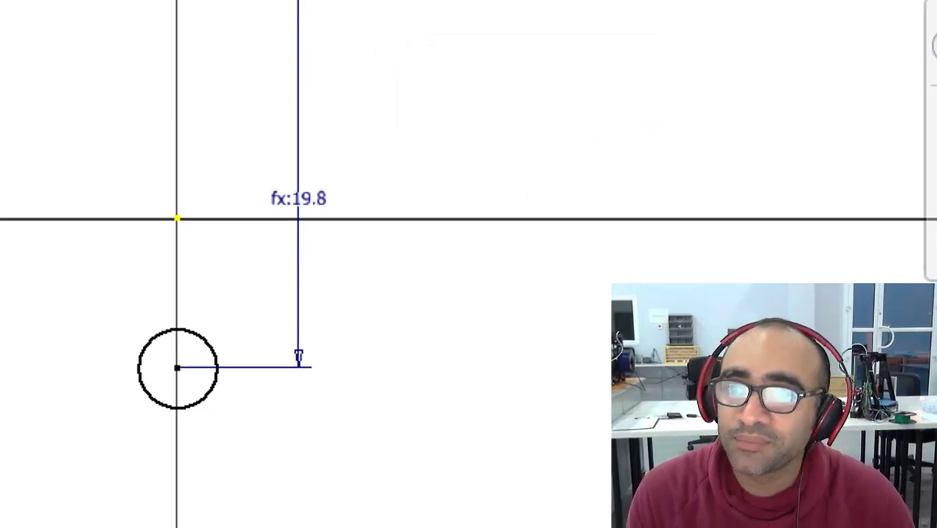
Dimension the vertical distance from the origin to the upper circle's centre as half of d1, giving 9.9 mm.
left_click(177, 217)
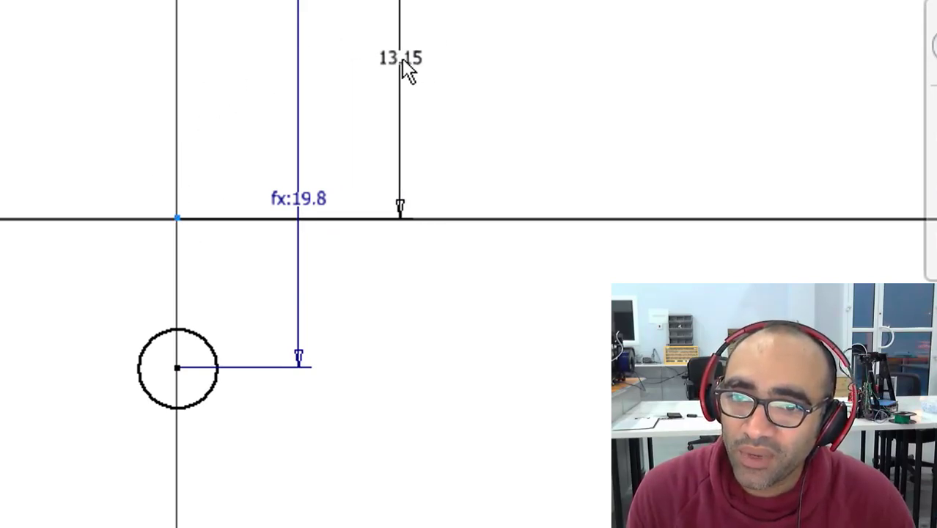
left_click(400, 58)
left_click_drag(478, 178, 774, 192)
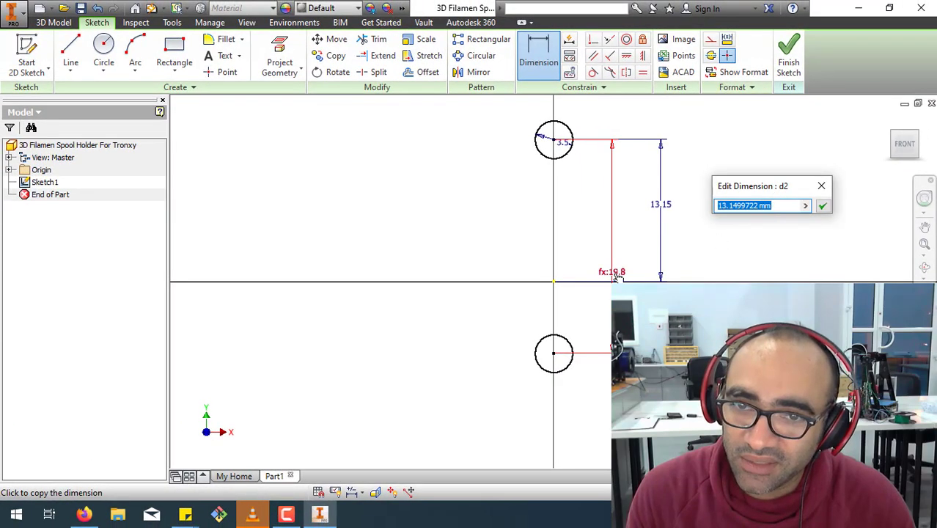
left_click(618, 276)
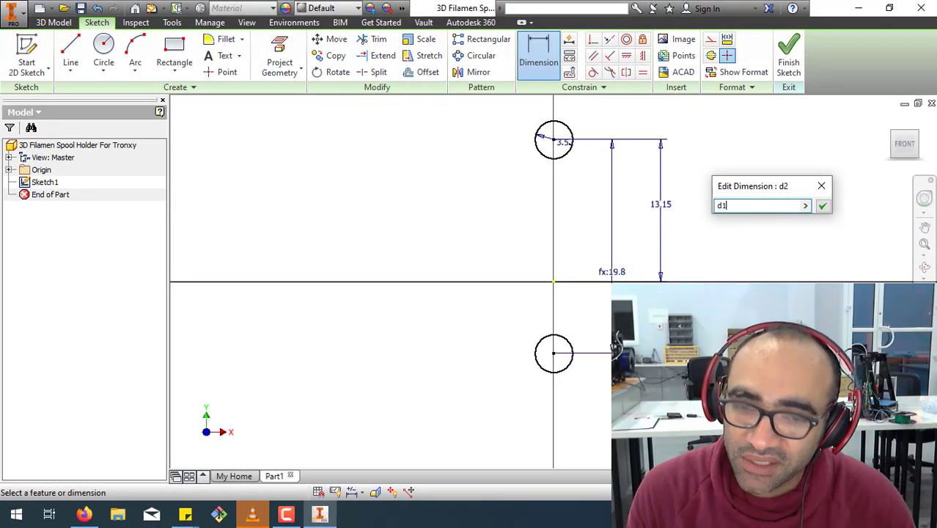
type("/2")
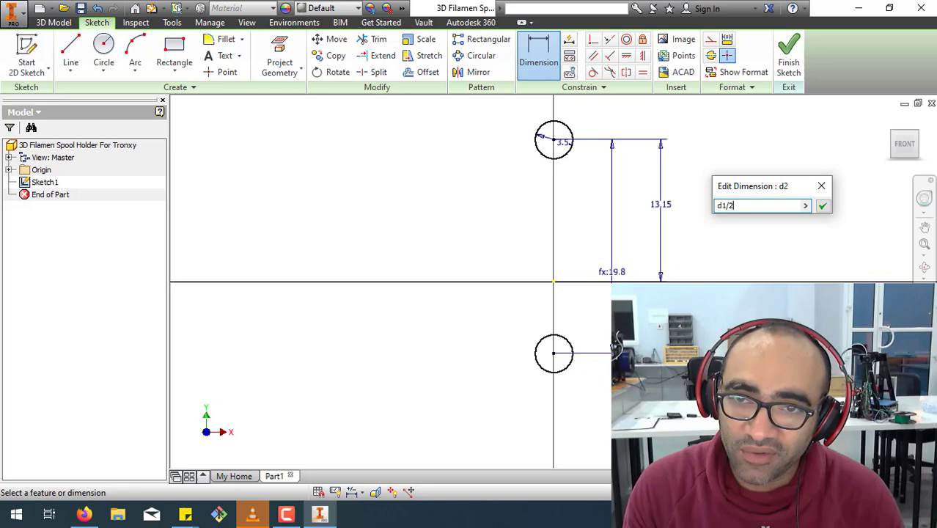
key("Return")
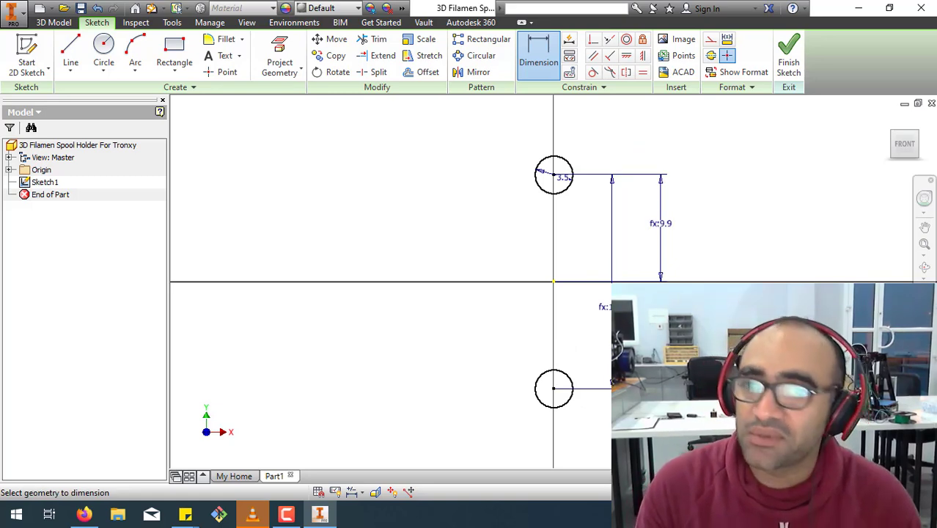
Sketch a single slanted line to the left of the circles, running from above the upper circle down to below the lower one.
scroll(556, 326, "up", 2)
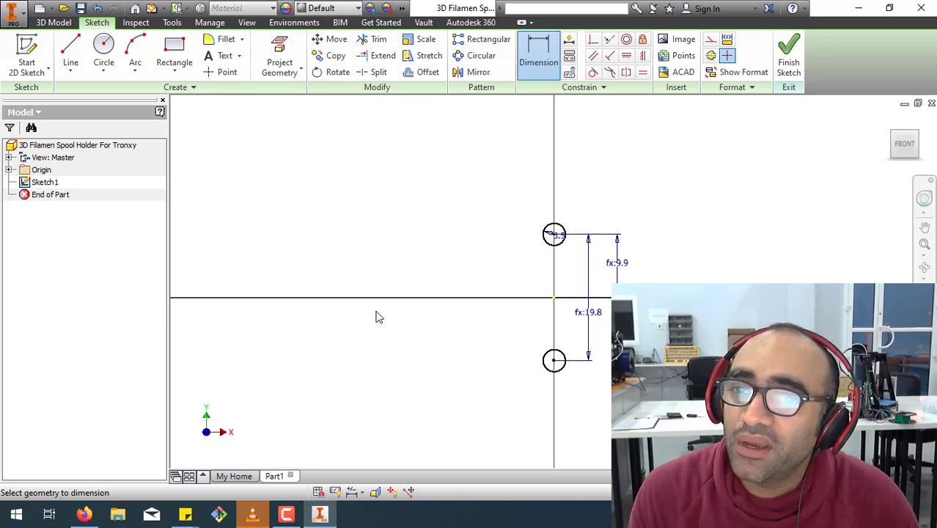
key("F2")
left_click_drag(389, 334, 500, 341)
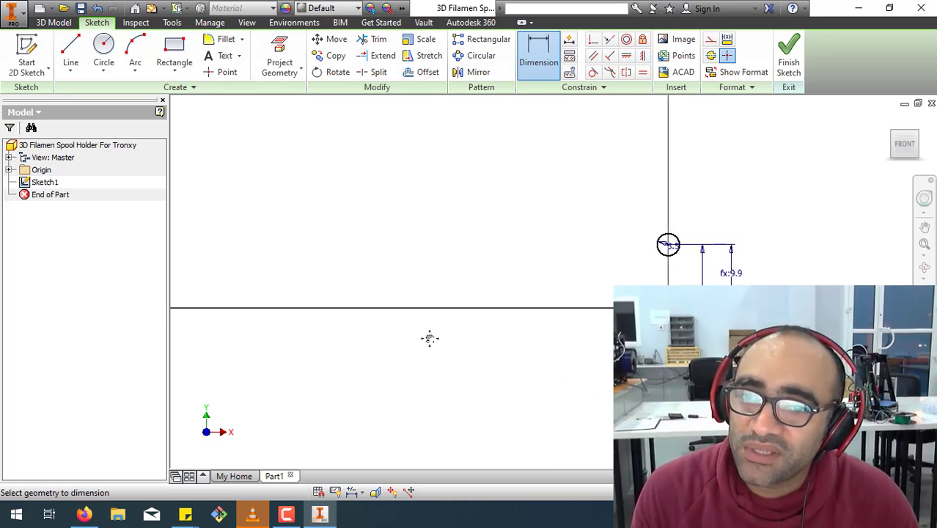
middle_click_drag(429, 336, 470, 340)
scroll(472, 341, "up", 3)
scroll(472, 341, "down", 4)
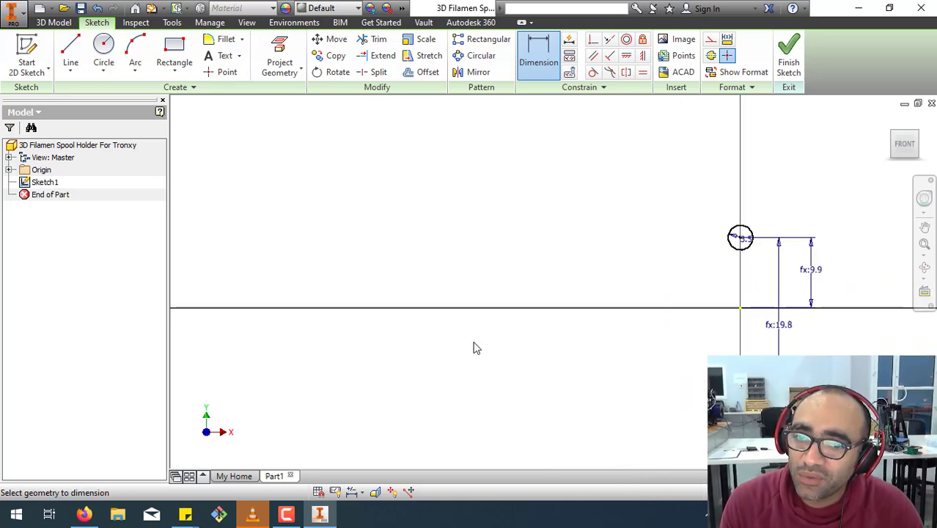
middle_click_drag(429, 318, 331, 269)
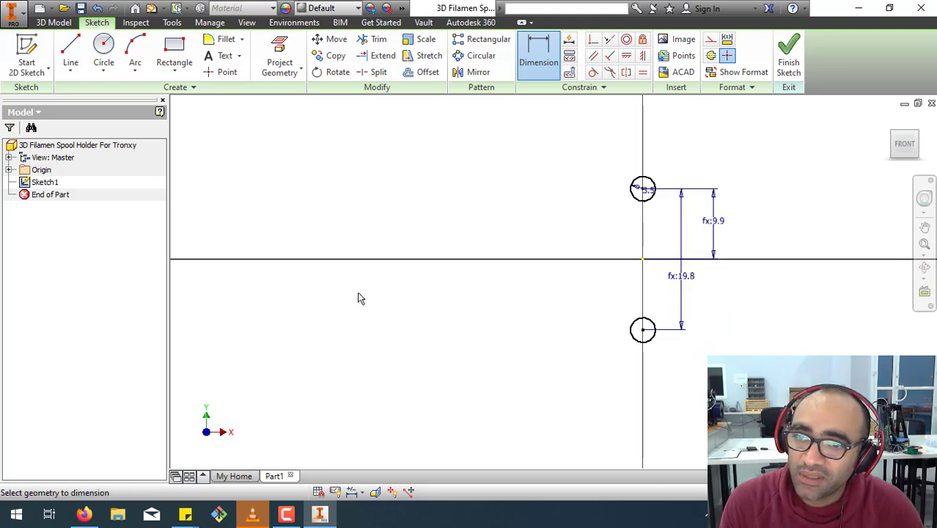
scroll(319, 340, "up", 2)
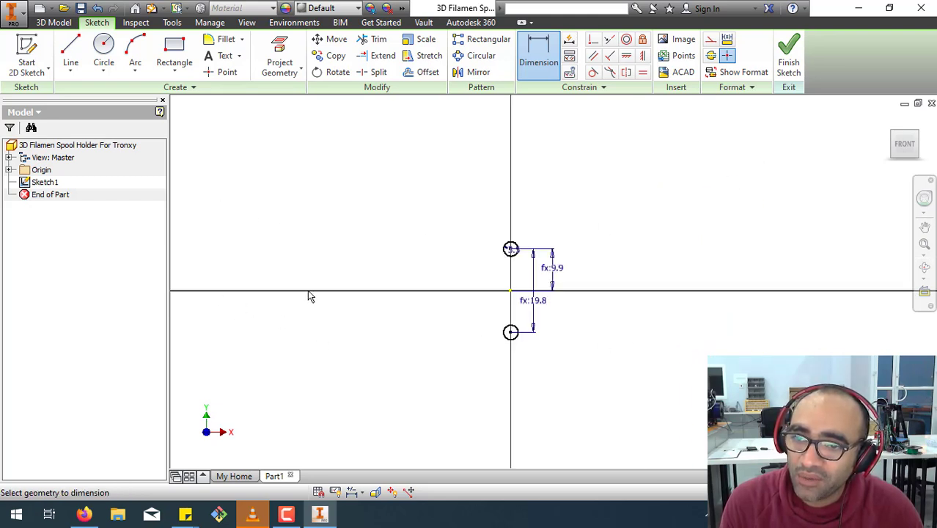
middle_click_drag(308, 295, 431, 338)
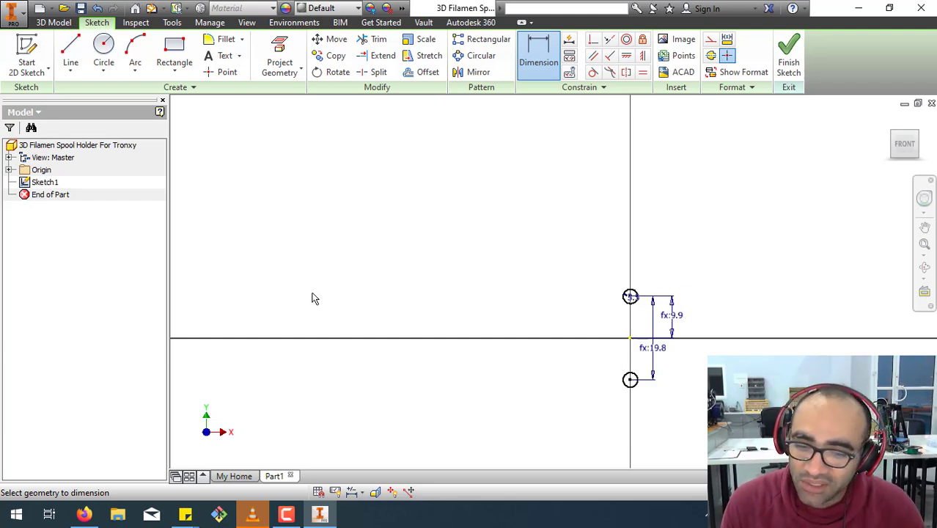
left_click(70, 48)
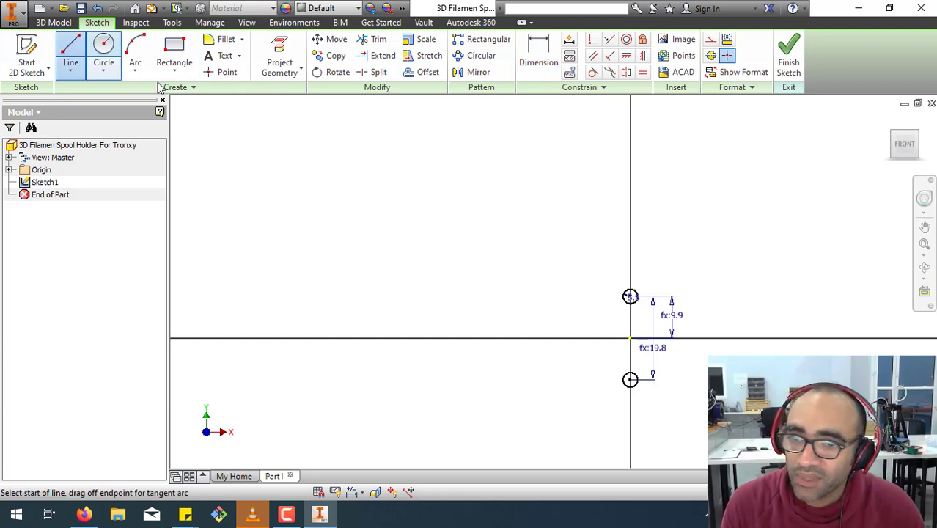
left_click(622, 160)
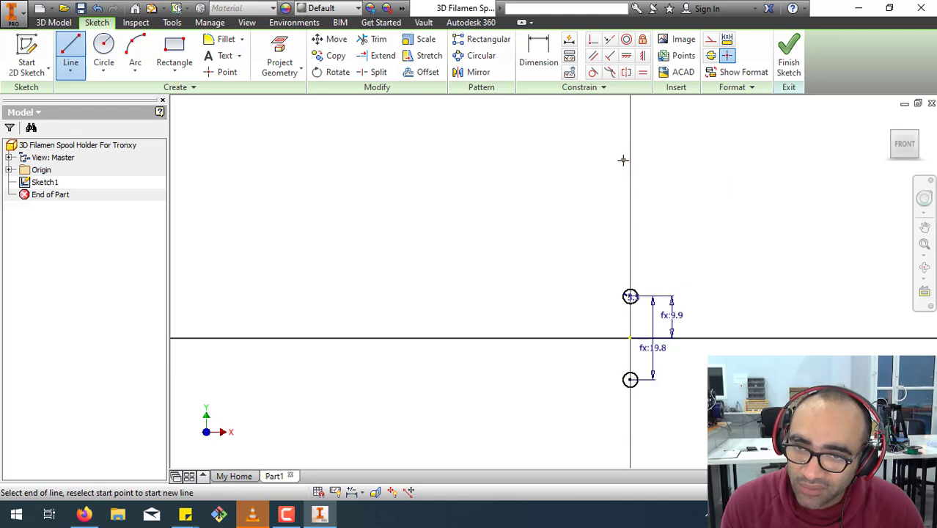
left_click(528, 455)
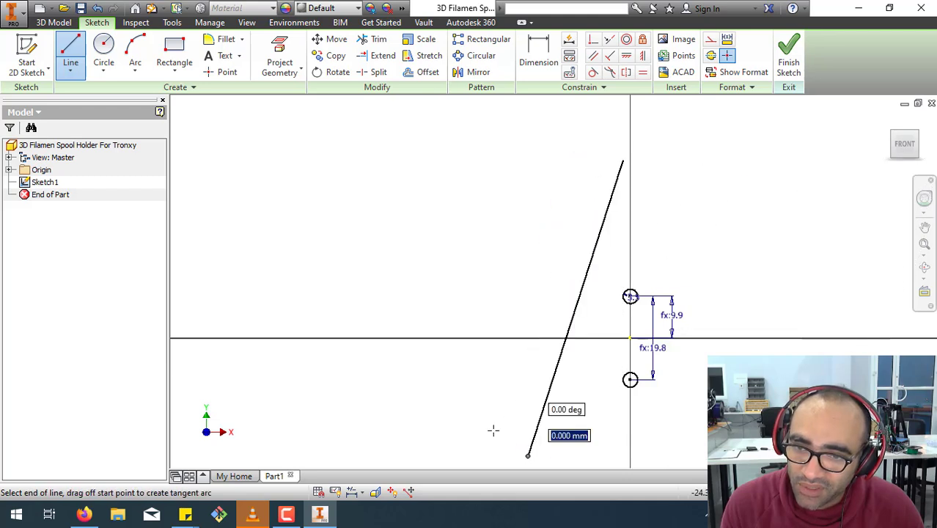
right_click(442, 406)
left_click(495, 398)
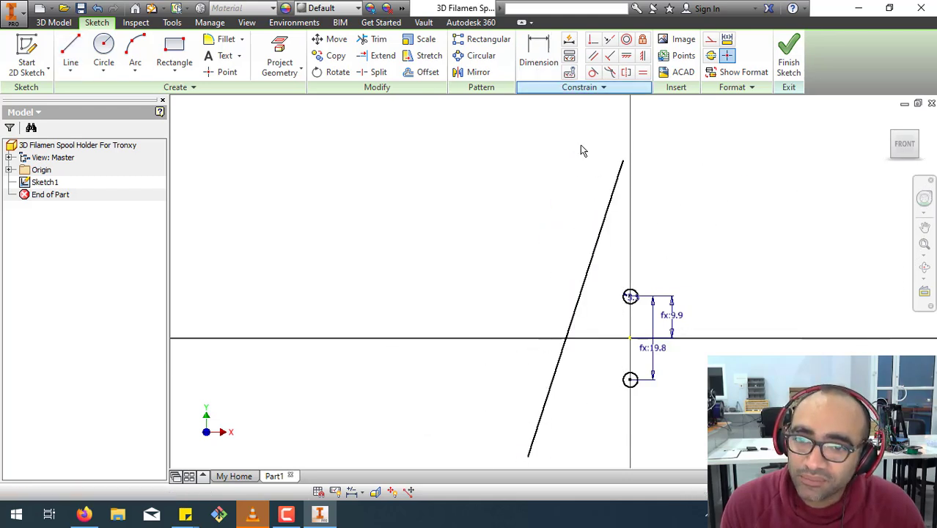
Place a distance dimension between the slanted line and the upper circle's centre, and delete it.
key("d")
left_click(579, 299)
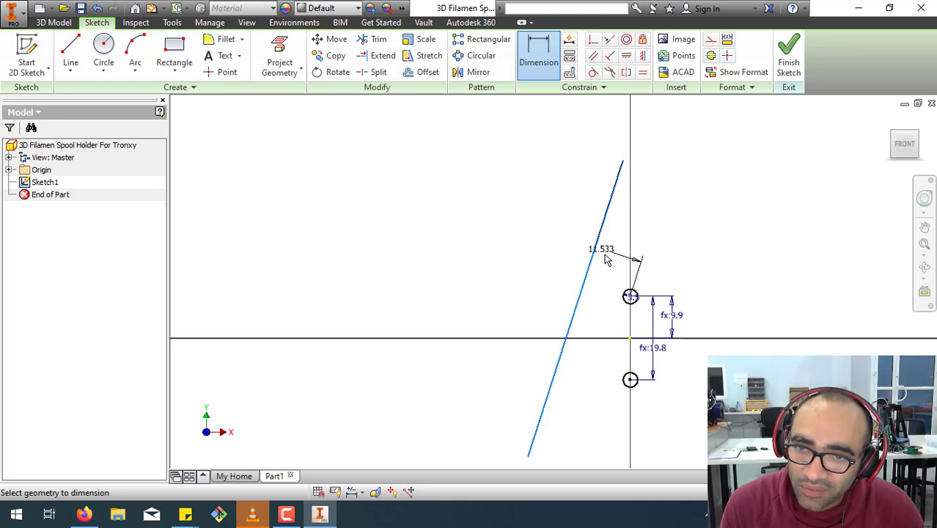
left_click(630, 296)
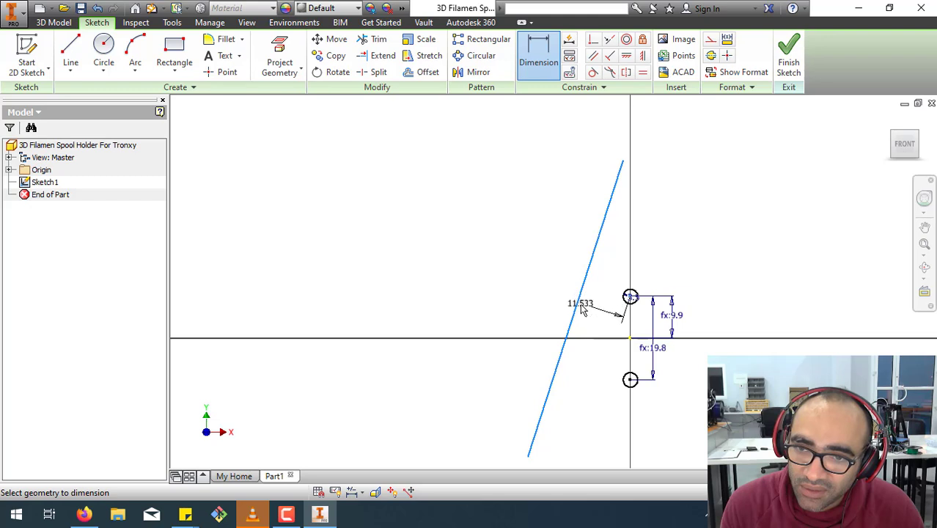
left_click(576, 315)
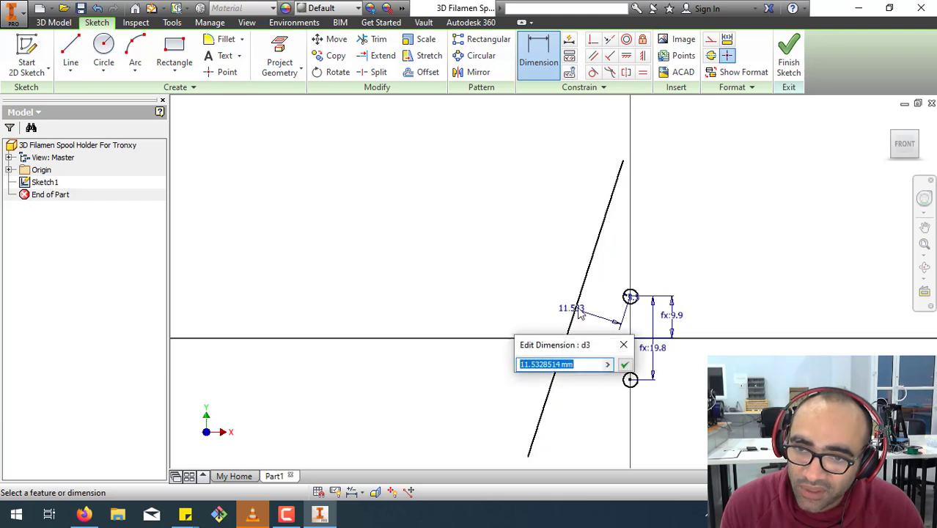
left_click(624, 344)
key("Escape")
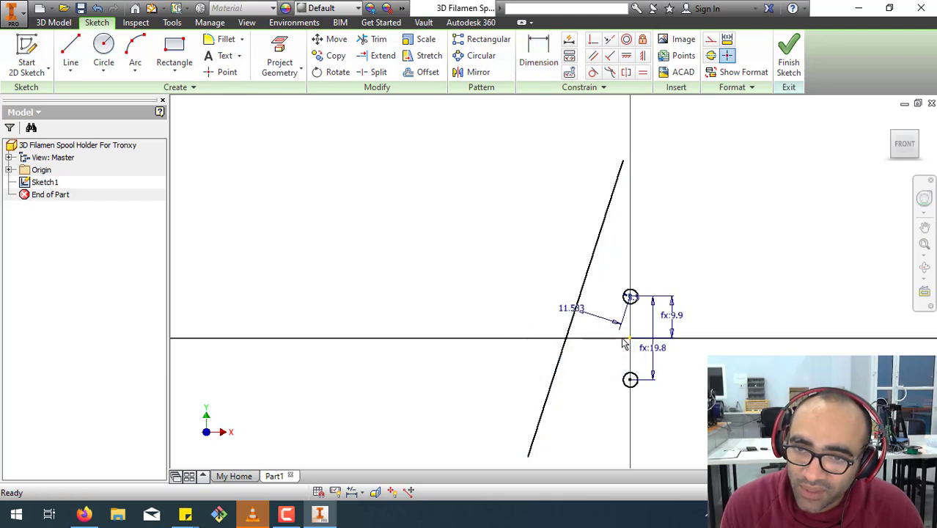
left_click(588, 321)
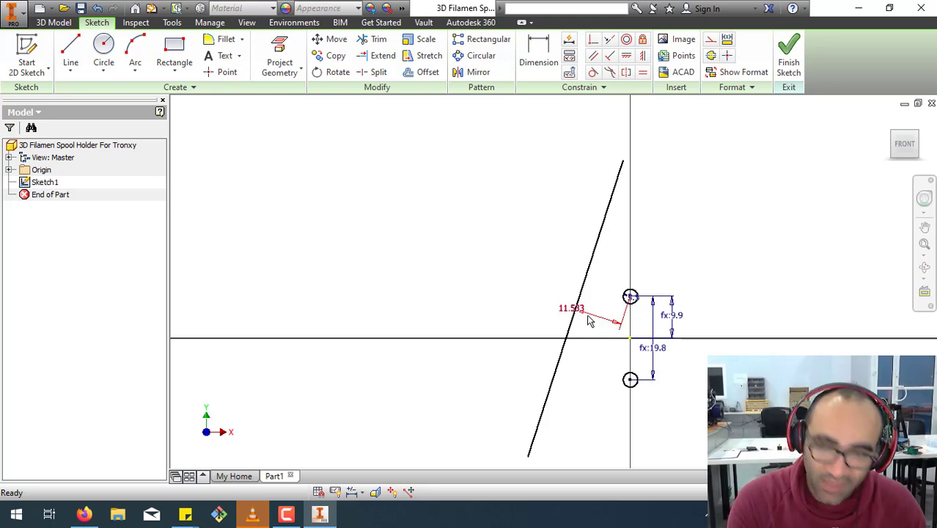
key("Delete")
Move the slanted line farther away from the circles and sketch a vertical line between it and the circles.
left_click(577, 315)
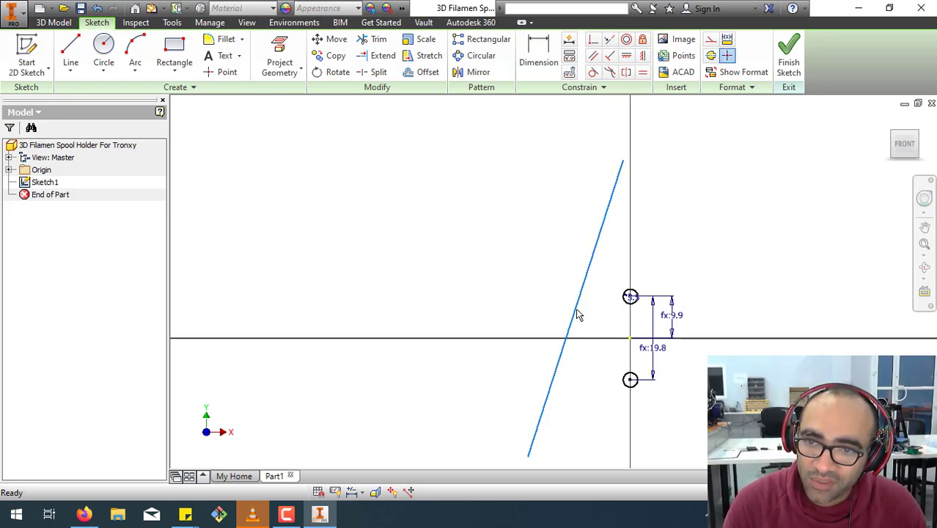
left_click_drag(577, 316, 484, 310)
left_click(71, 53)
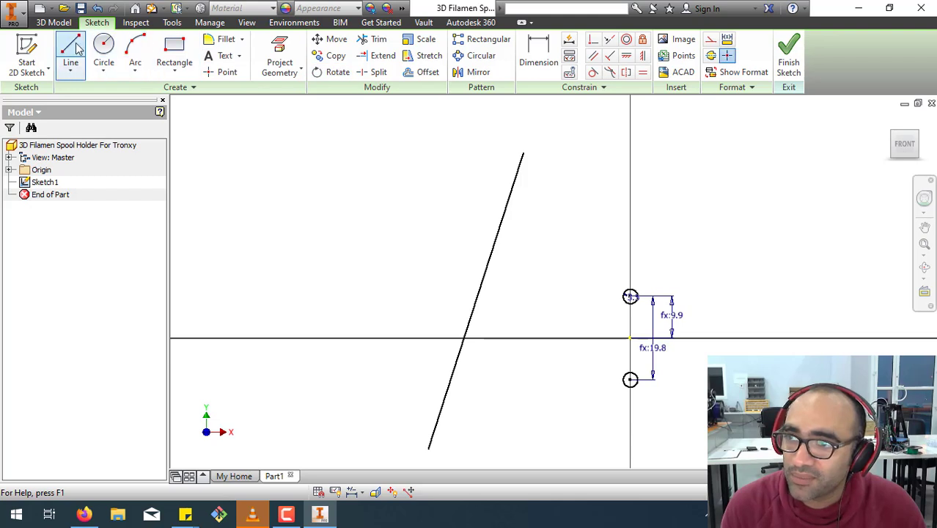
left_click(576, 154)
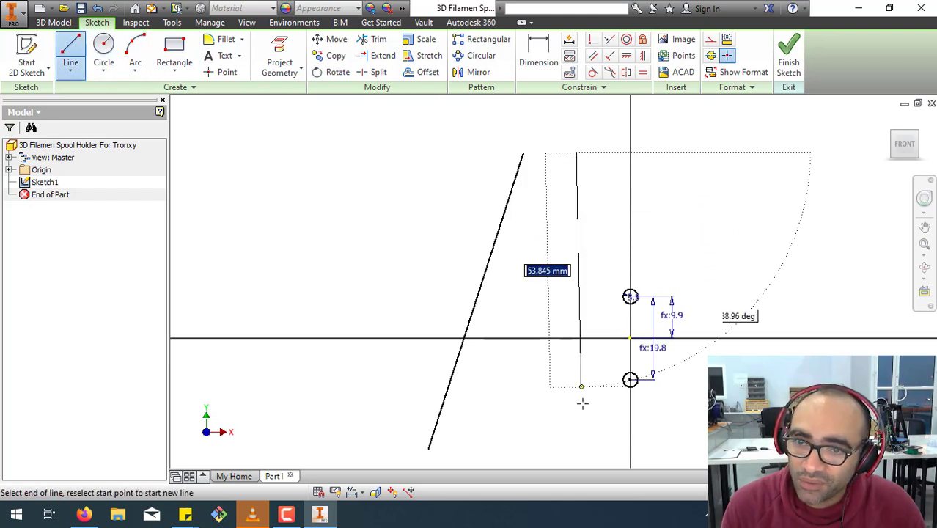
left_click(576, 442)
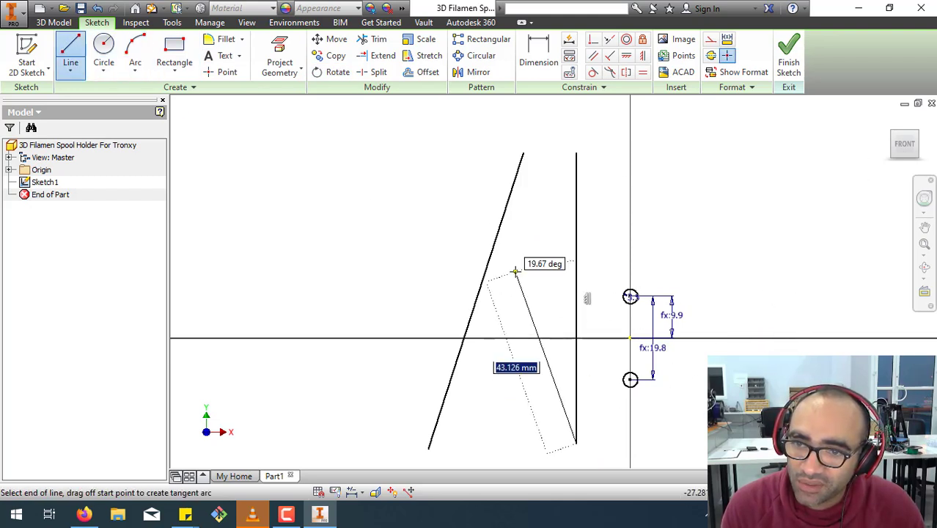
key("Escape")
Offset the vertical line toward the slanted line to make a parallel copy.
left_click(422, 72)
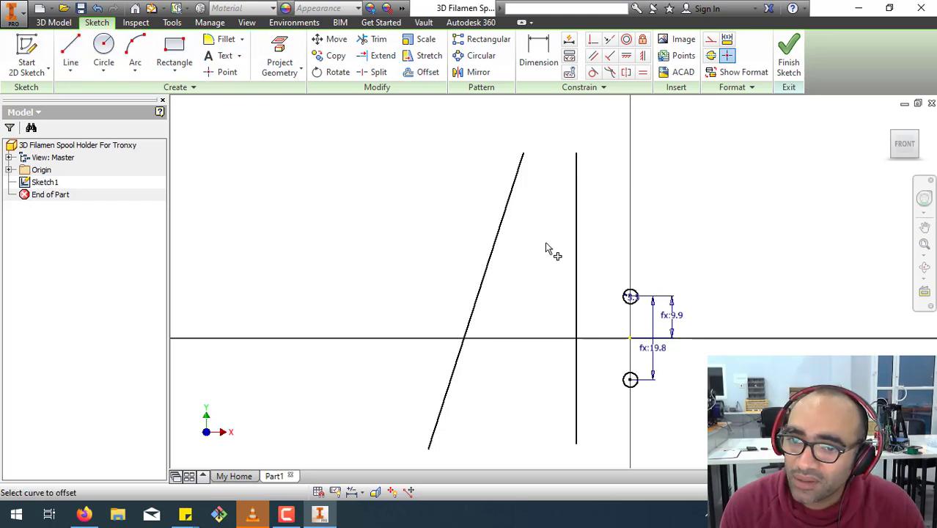
left_click(578, 316)
left_click(542, 328)
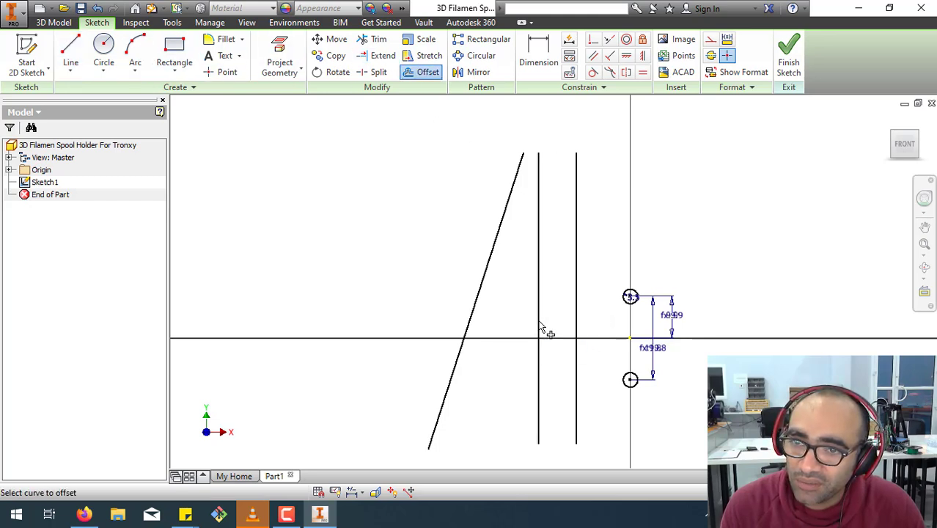
key("Escape")
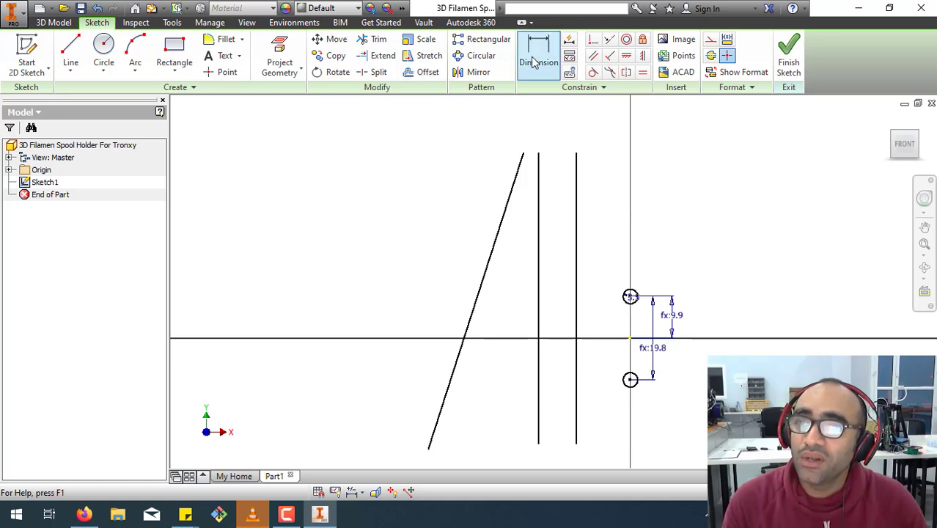
Dimension the distance from the vertical line nearest the circles to the upper circle's centre with the formula 10.7mm + d0/2.
left_click(538, 55)
left_click(577, 305)
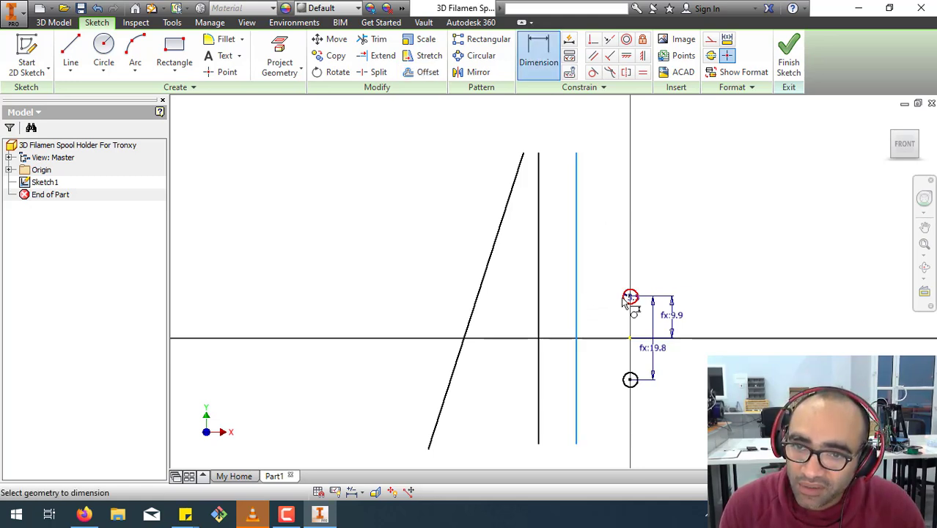
left_click(630, 297)
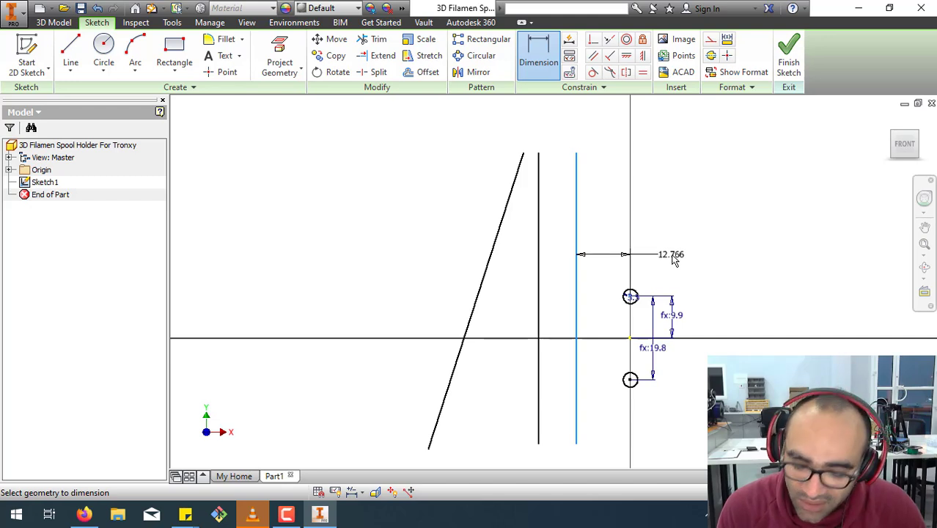
left_click(675, 262)
type("10.")
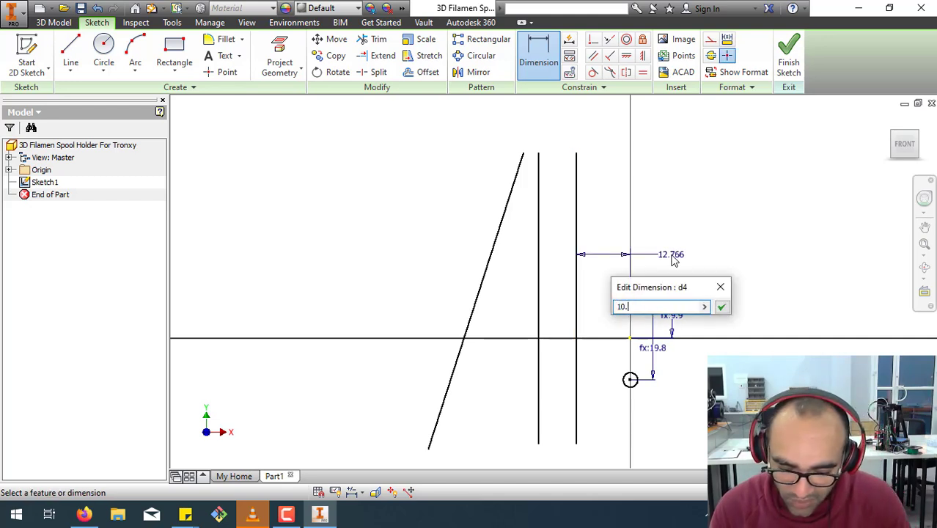
type("7mm")
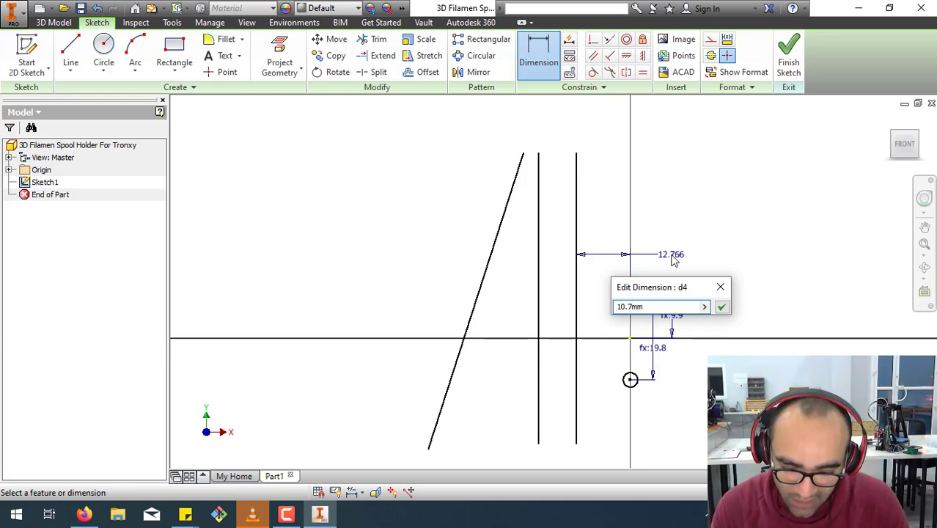
type(" +")
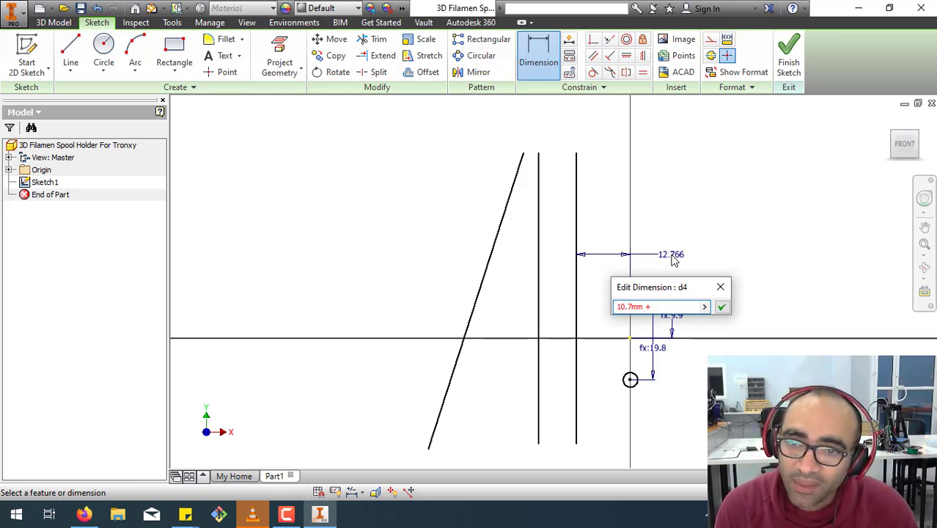
left_click_drag(664, 290, 719, 146)
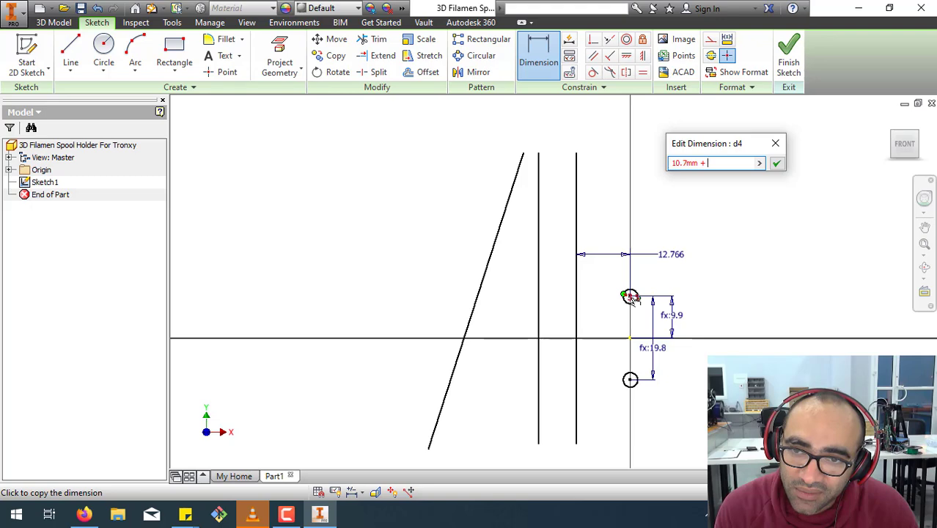
scroll(630, 297, "up", 3)
left_click(635, 298)
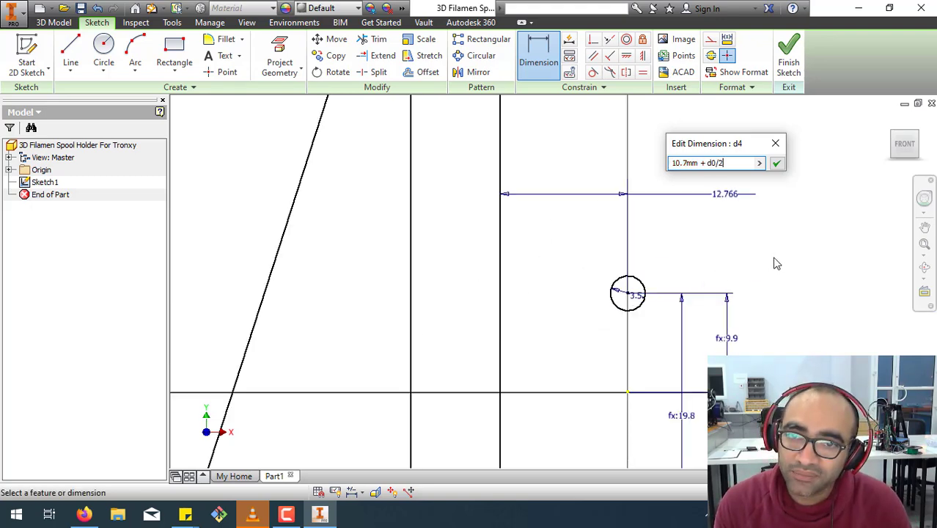
type("/2")
key("Return")
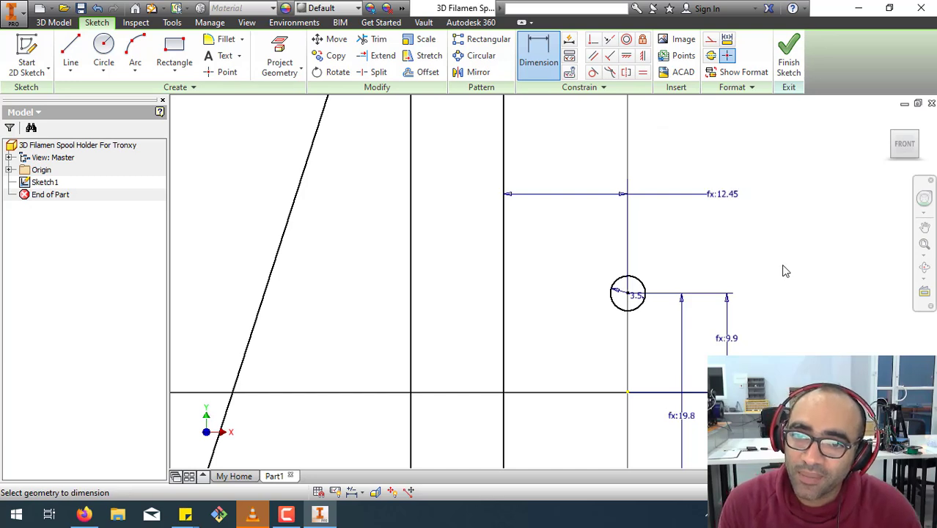
Place a horizontal dimension between the offset vertical line and the lower circle's centre, and try the formula 15.9mm + d0/2.
scroll(785, 271, "down", 3)
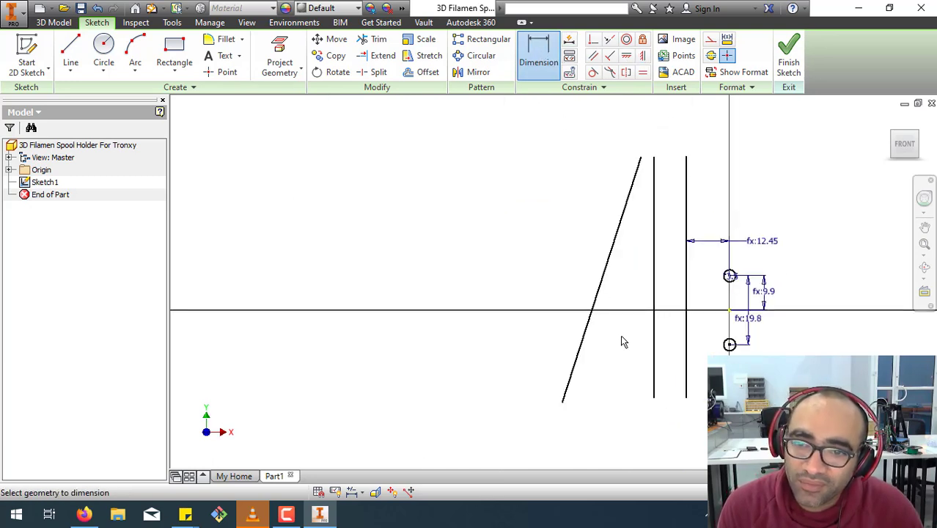
left_click(654, 351)
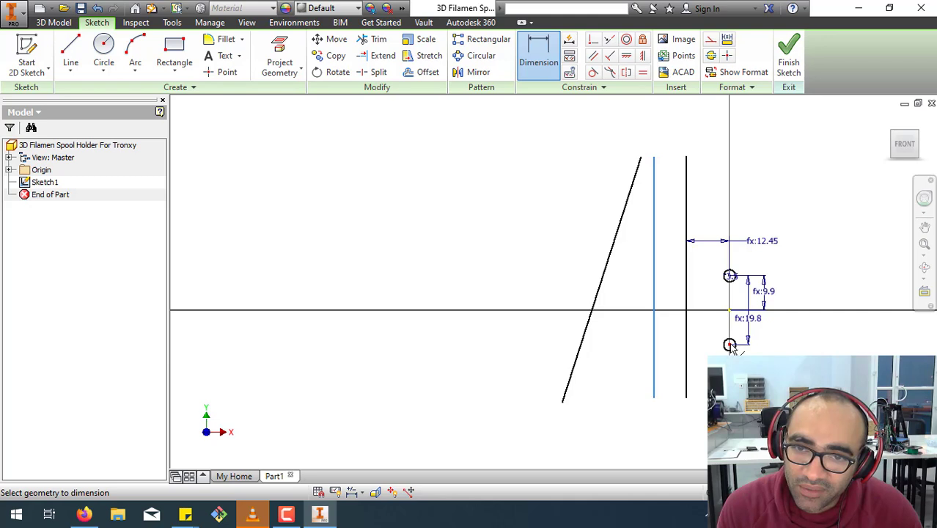
left_click(729, 345)
left_click(682, 431)
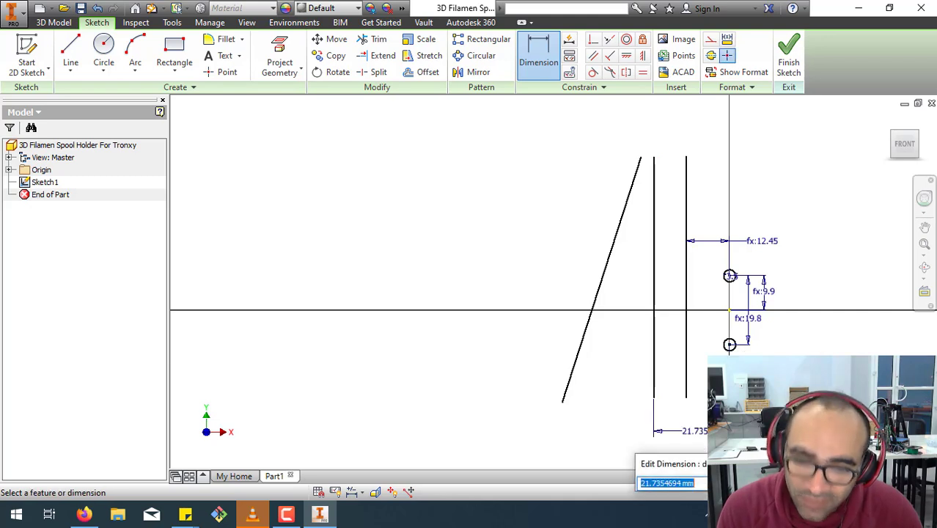
type("15.9mm +")
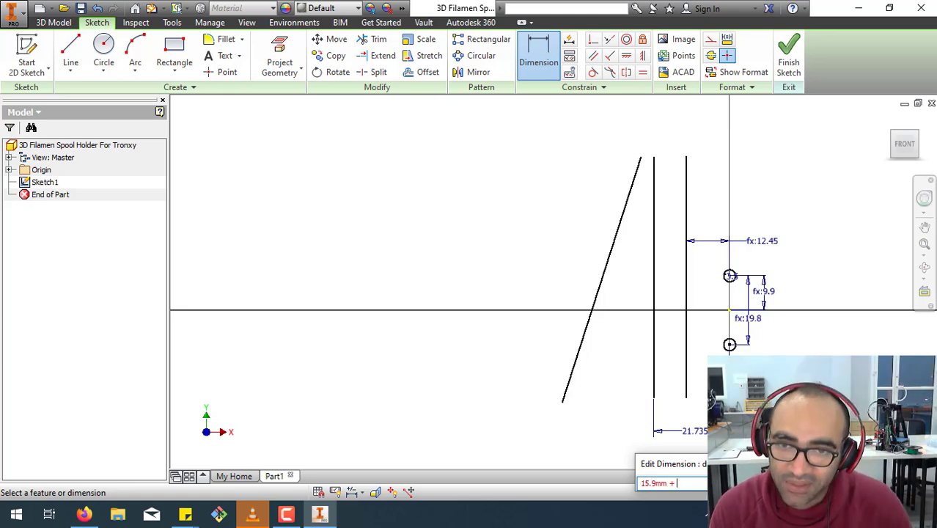
left_click(730, 277)
type("/")
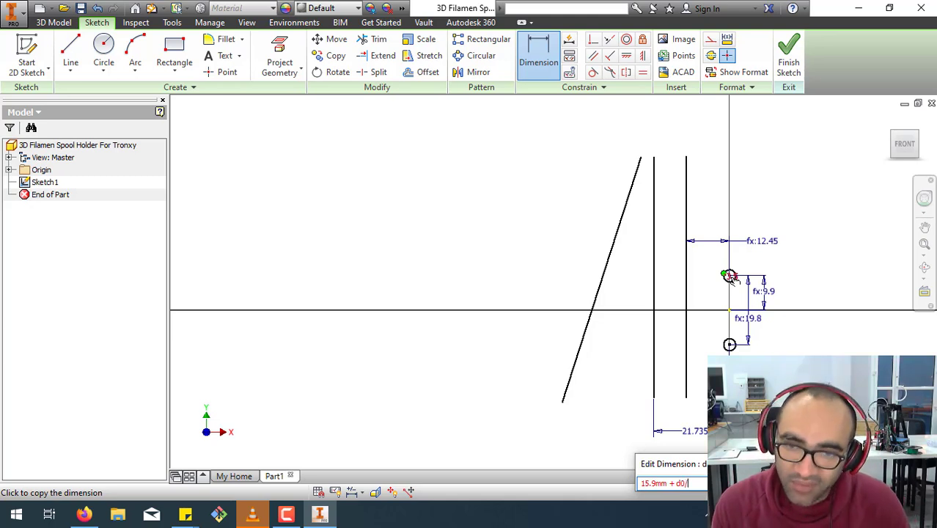
type("2")
key("Return")
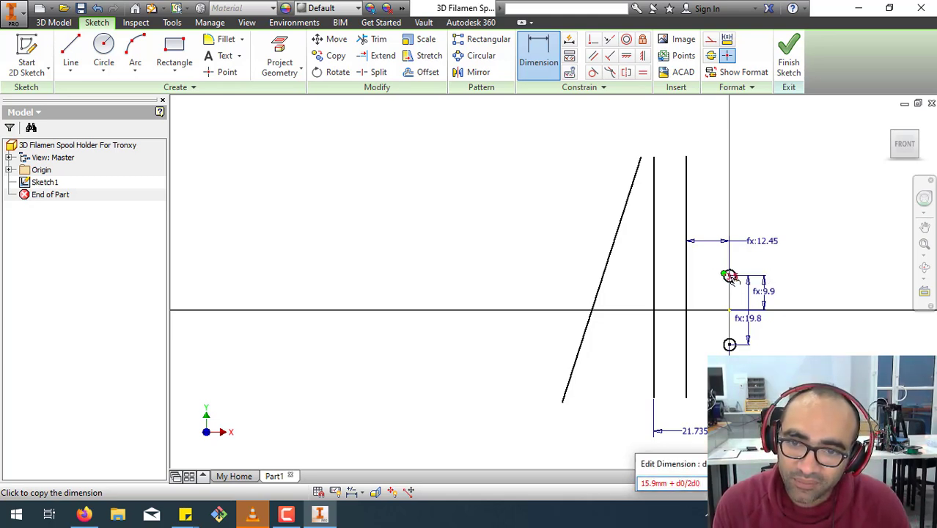
key("Return")
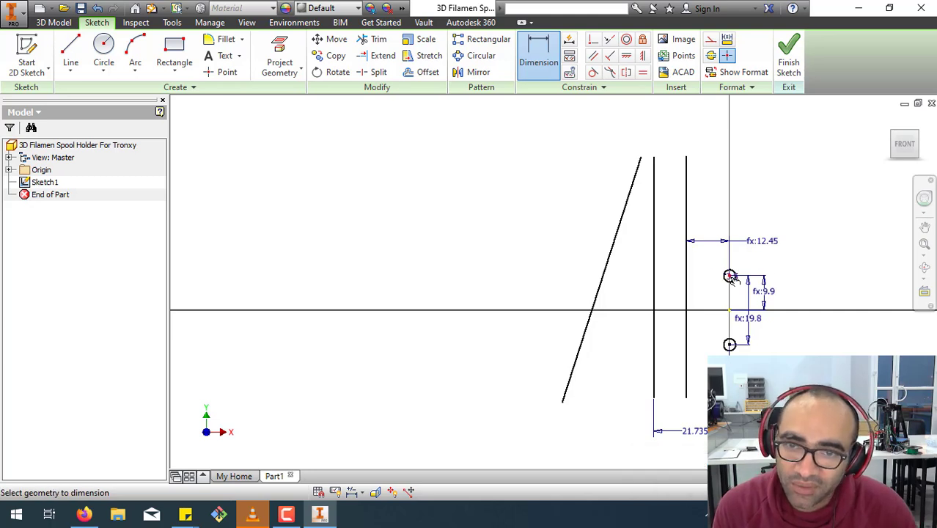
Set the distance between the offset vertical line and the lower circle's centre to the formula 15.9mm + d0/2.
left_click(698, 433)
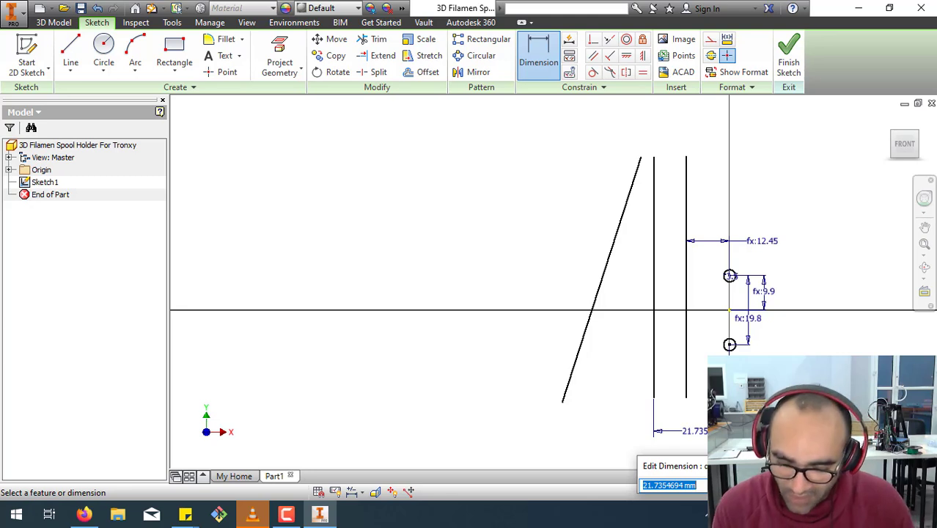
type("15.9mm + d0")
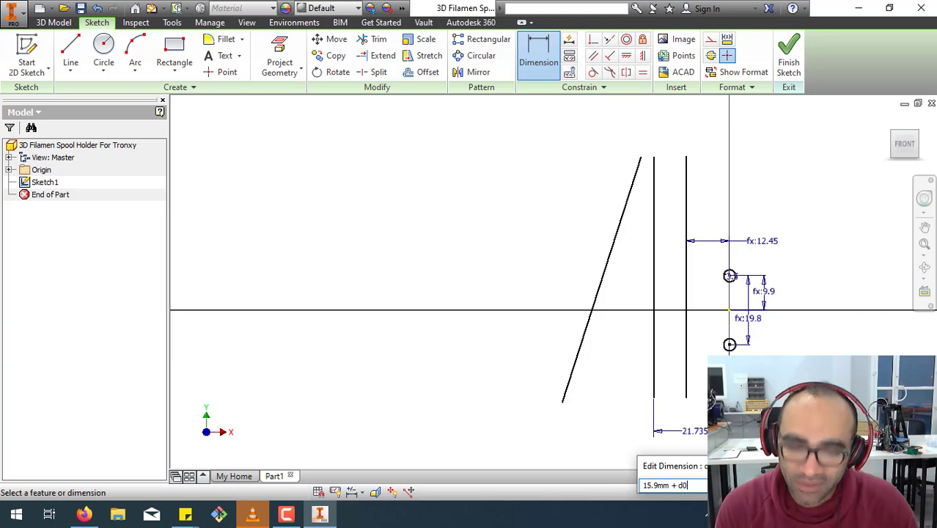
type("2")
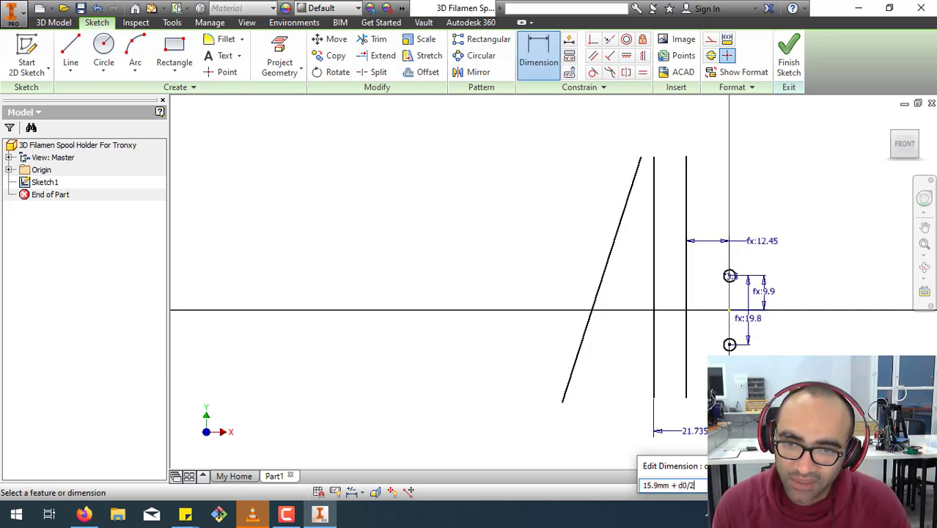
key("Return")
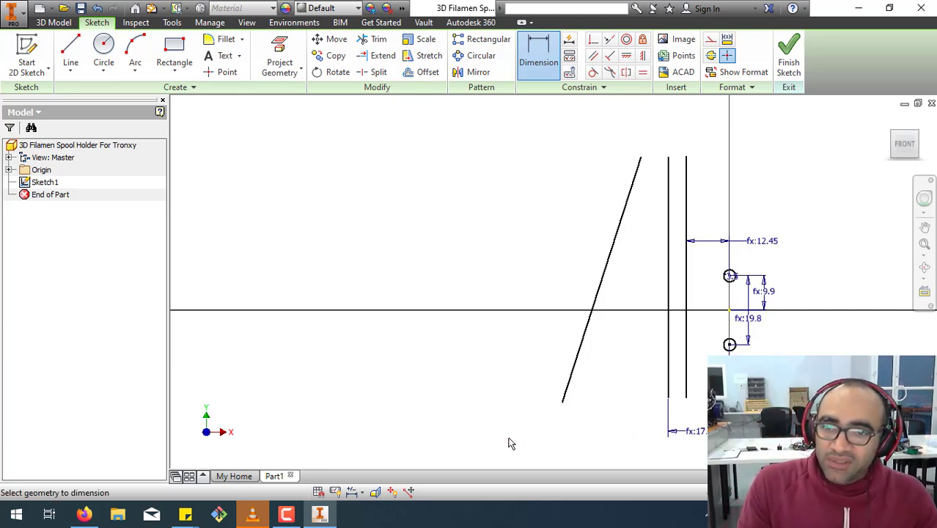
left_click(592, 39)
left_click(614, 245)
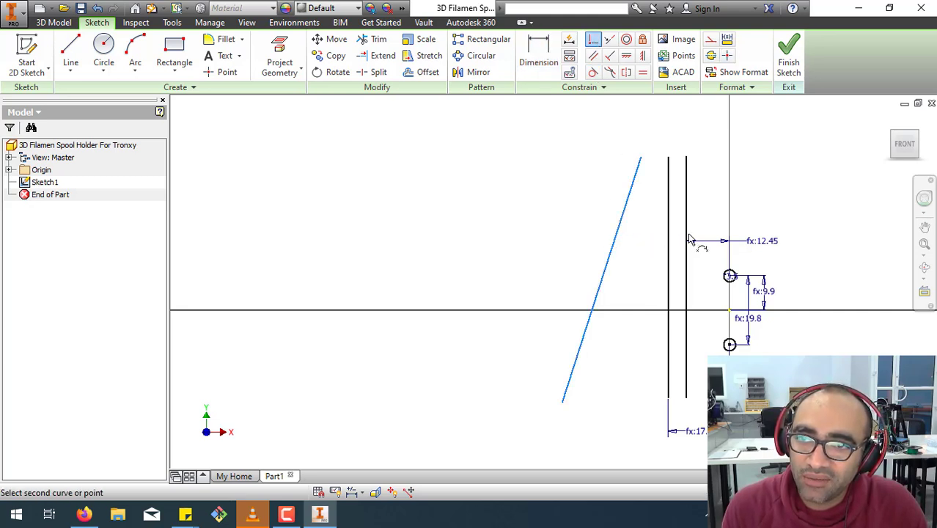
key("Escape")
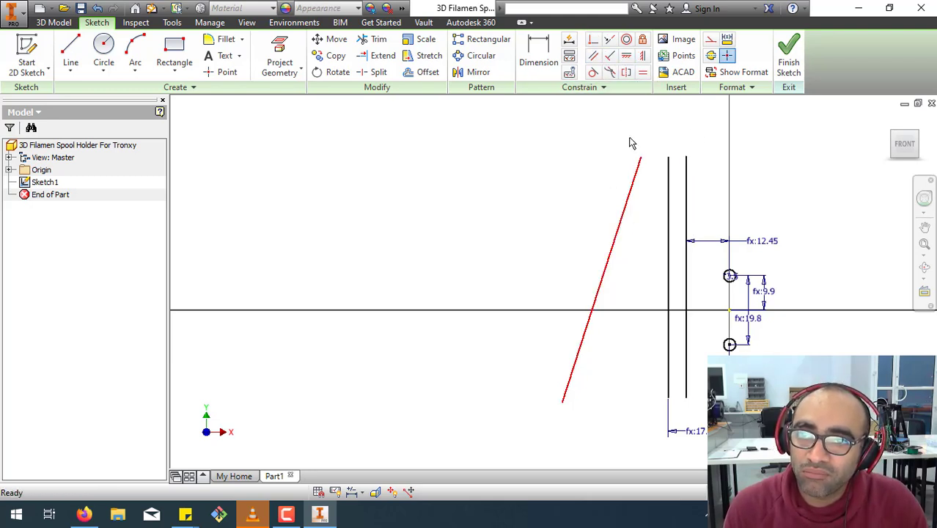
left_click(592, 39)
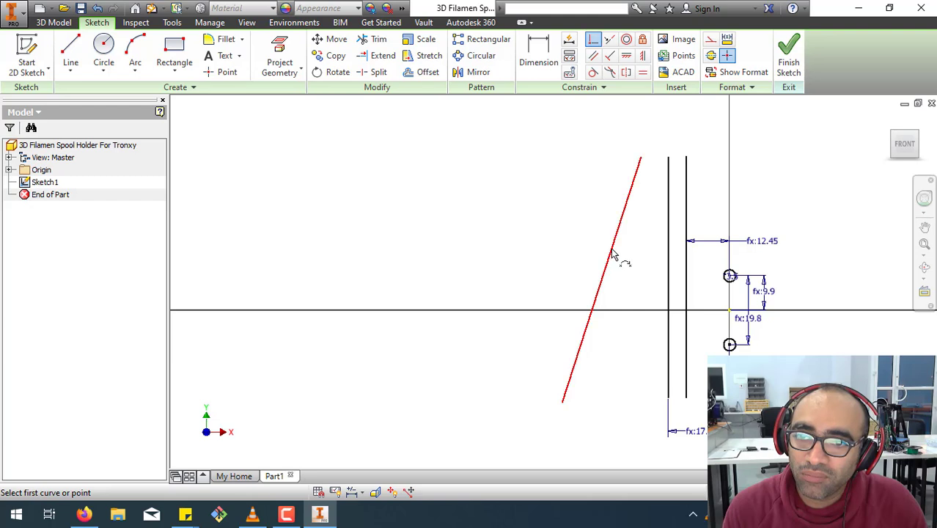
left_click(611, 249)
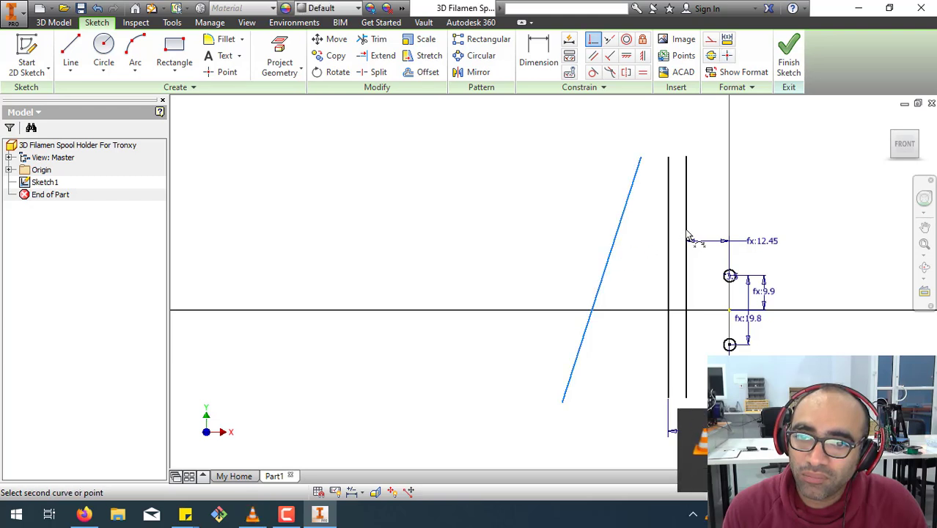
key("Escape")
Move the slanted line toward the circles so that it crosses both vertical lines.
mouse_move(616, 243)
left_mouse_down()
mouse_move(687, 238)
mouse_move(699, 263)
left_mouse_up()
left_click_drag(695, 269, 695, 268)
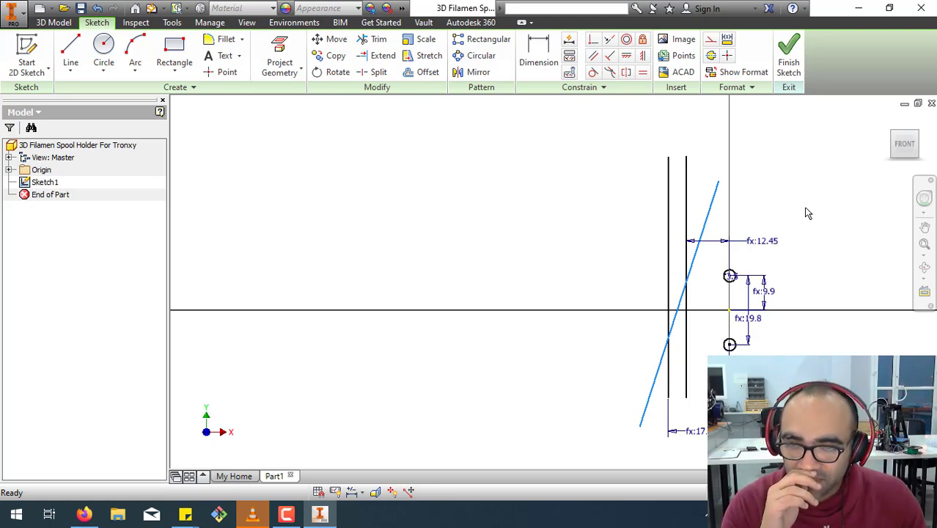
left_click(70, 52)
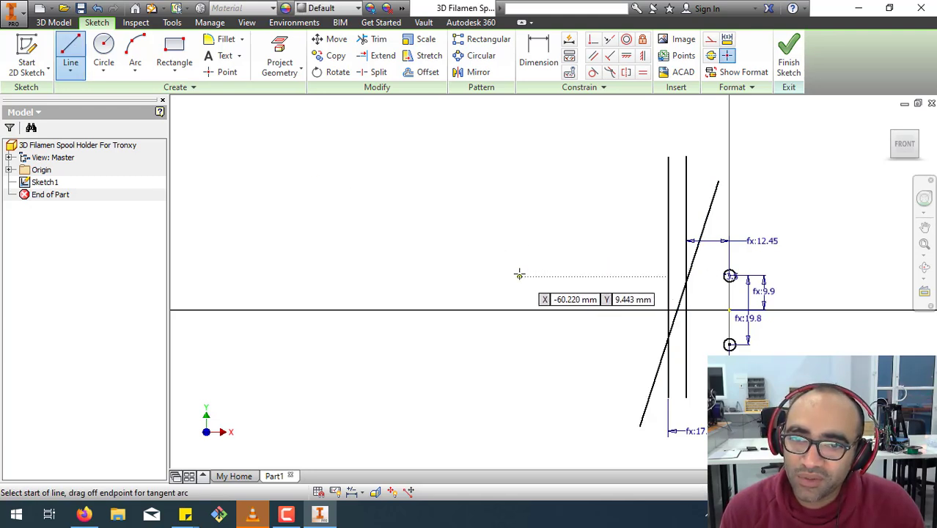
left_click(521, 271)
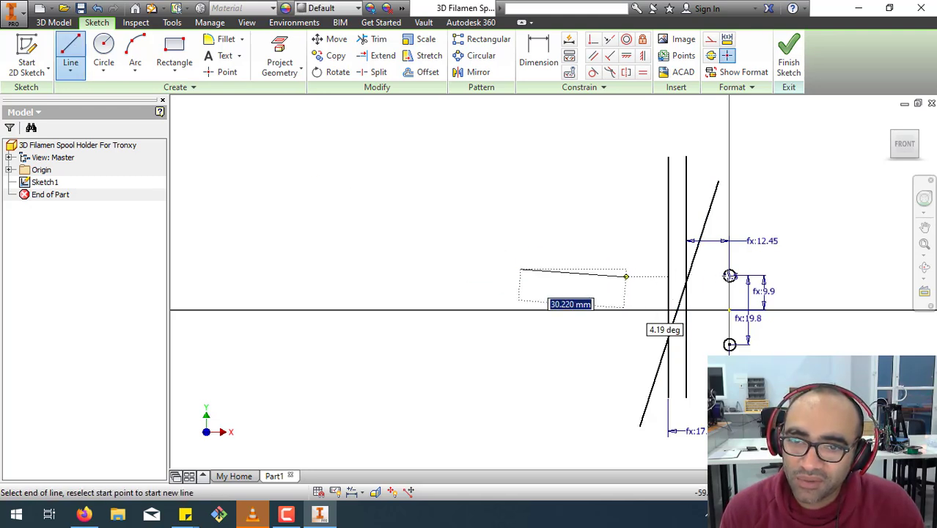
key("Escape")
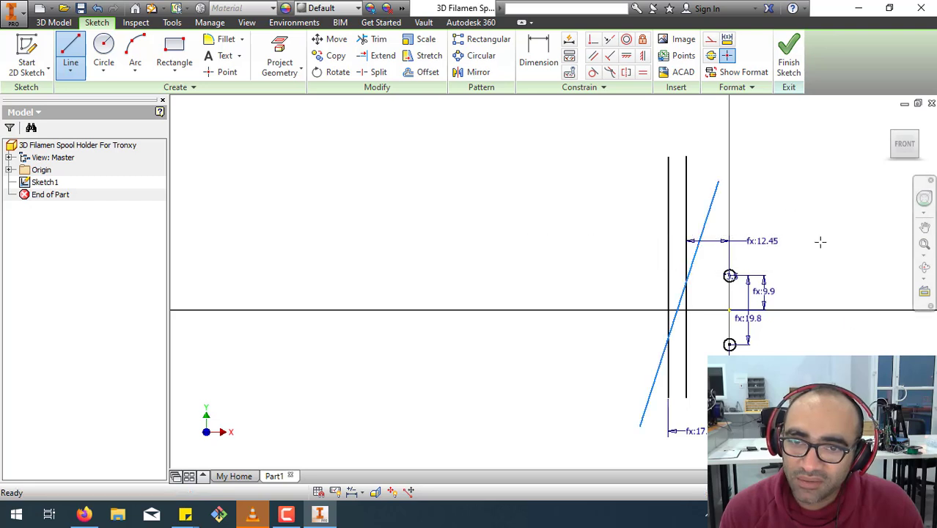
Draw a horizontal line just above the upper circle, crossing both vertical lines and the slanted line.
left_click(72, 49)
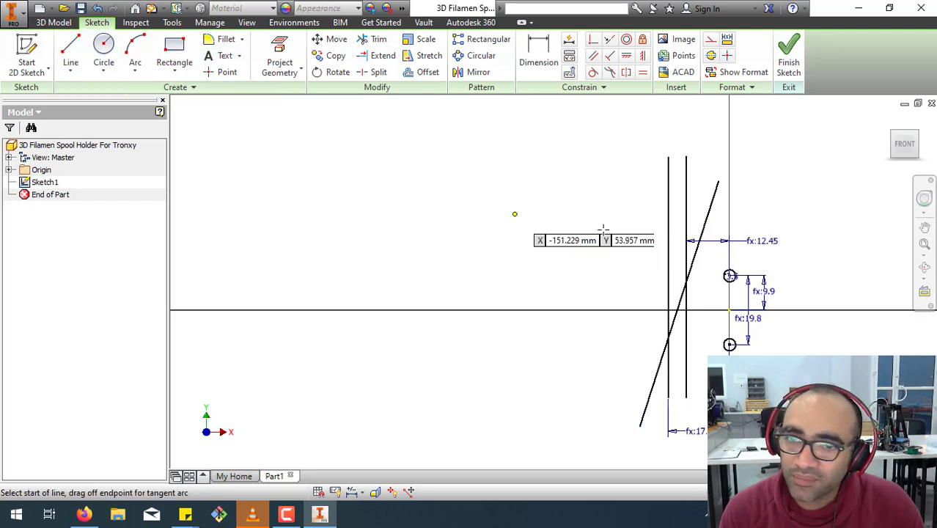
left_click(575, 254)
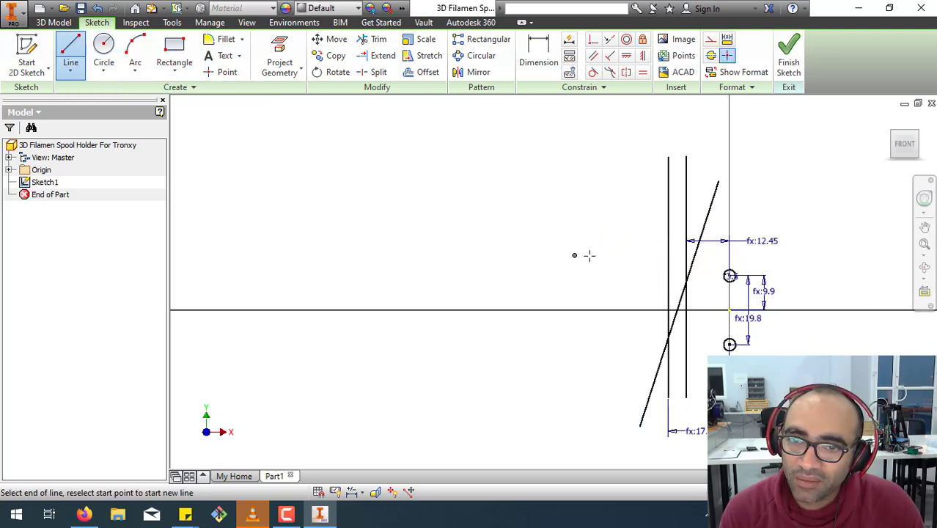
right_click(814, 251)
left_click(862, 252)
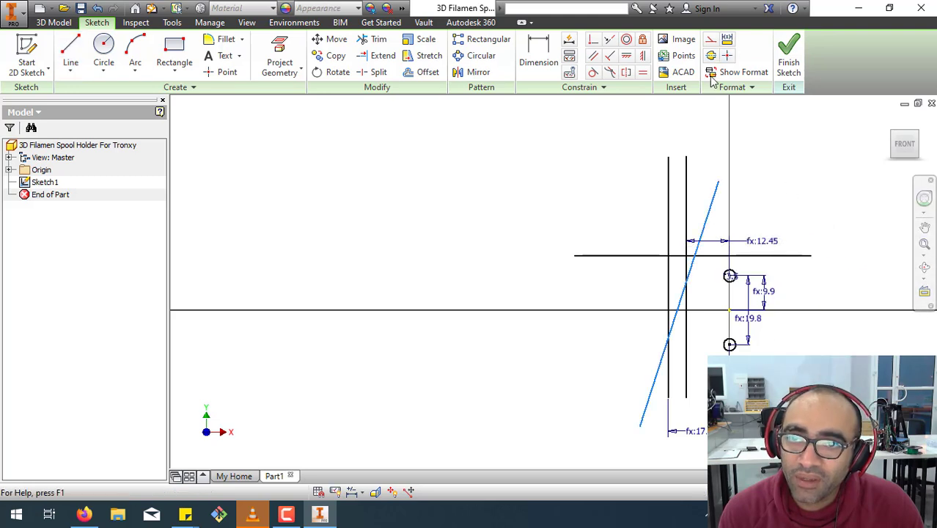
Offset the new horizontal line downward to place a parallel copy just below the lower circle.
left_click(428, 73)
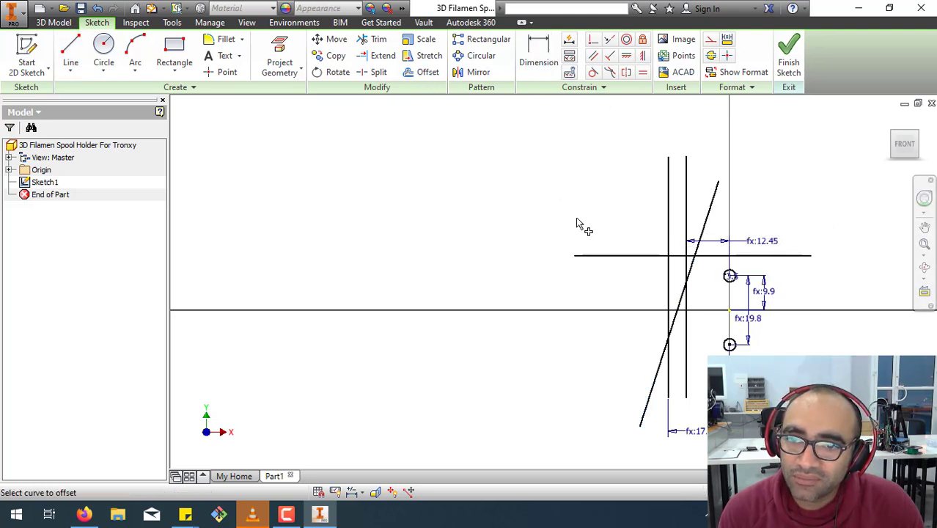
left_click(598, 256)
left_click(607, 363)
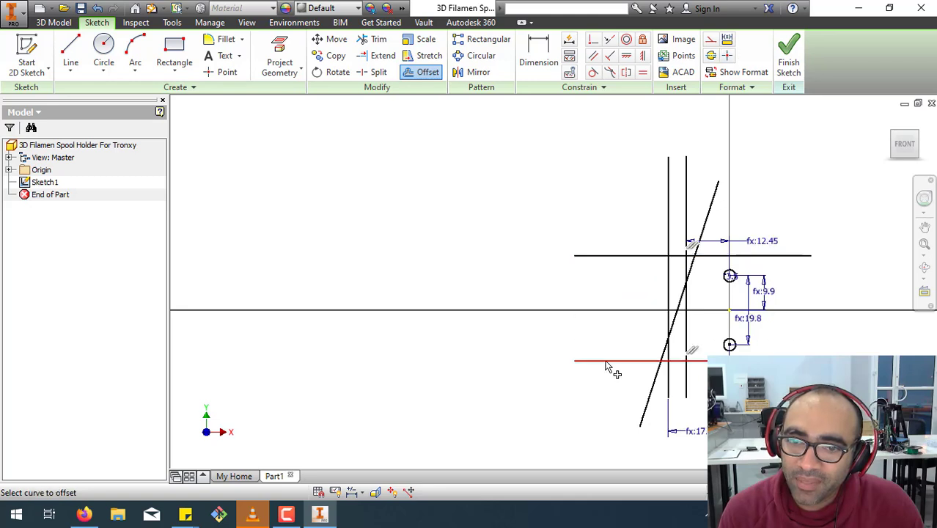
right_click(537, 300)
left_click(587, 295)
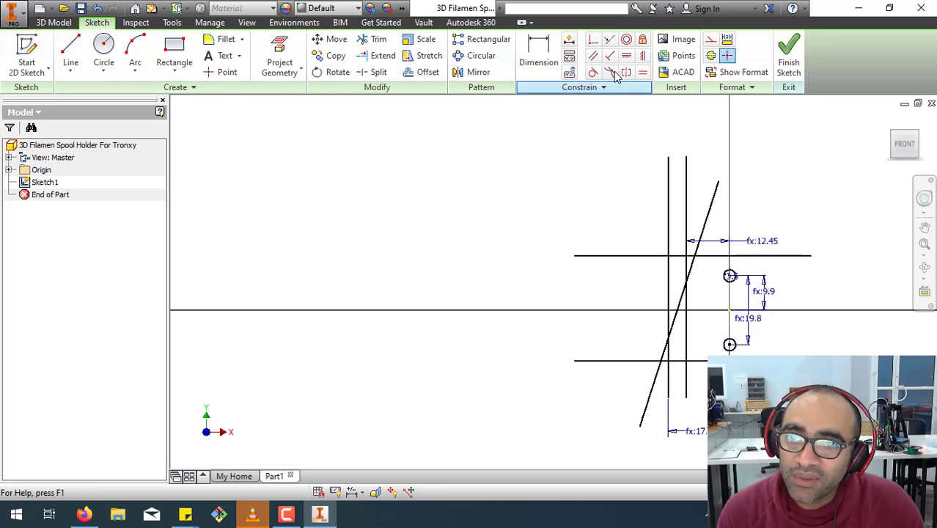
Make the upper horizontal line coincident with the upper circle's centre and the lower one with the lower circle's centre.
left_click(592, 38)
left_click(715, 256)
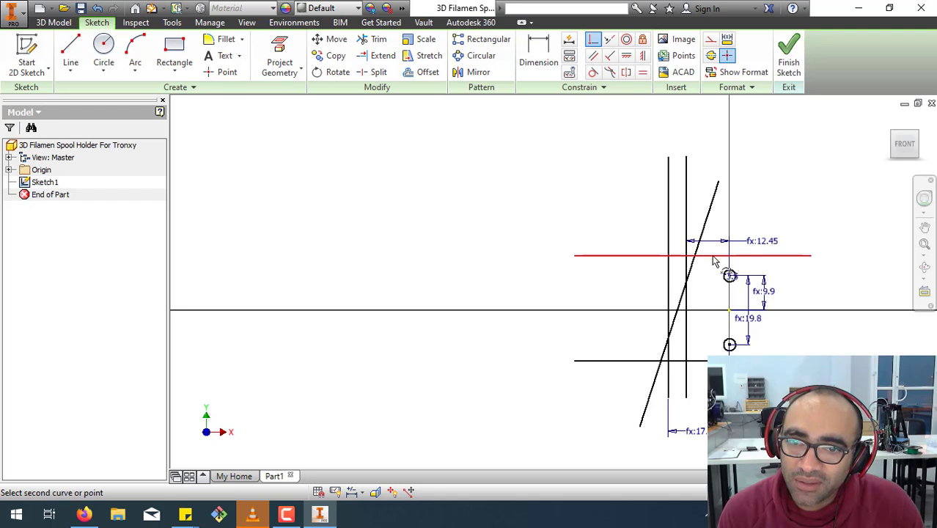
left_click(730, 276)
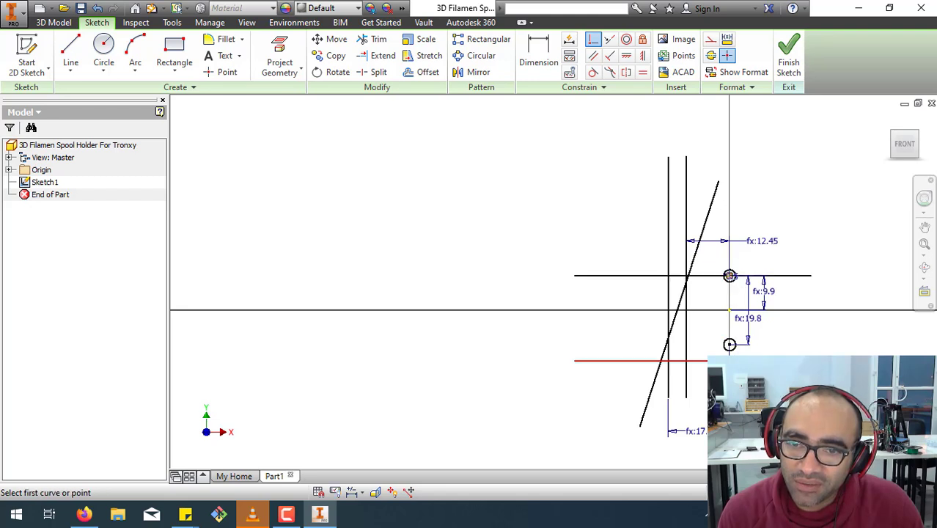
left_click(729, 346)
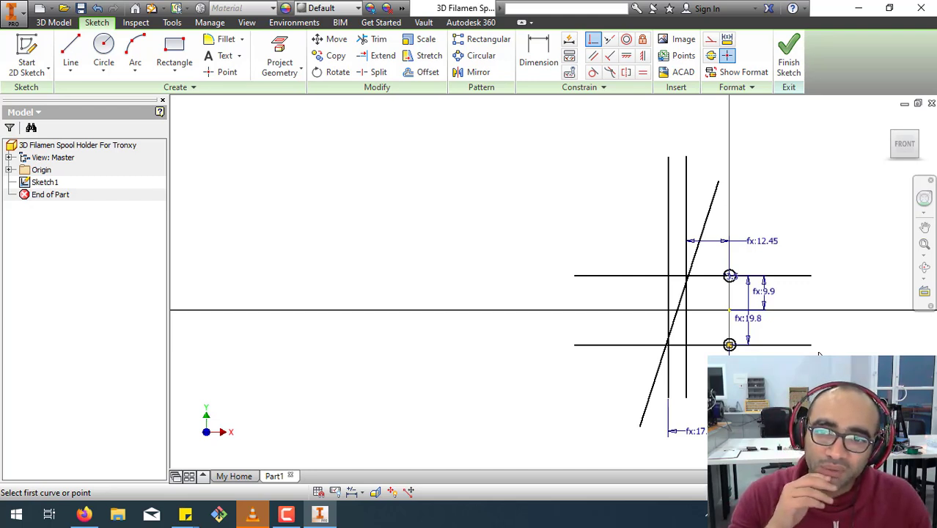
Trim both vertical lines where they extend above the upper horizontal line and below the lower one.
left_click(376, 39)
left_click(669, 243)
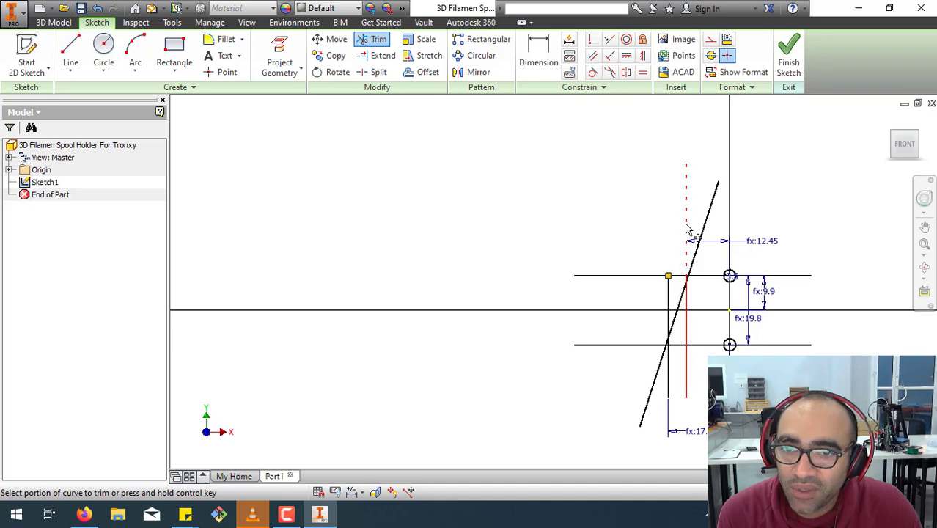
left_click(686, 215)
left_click(667, 396)
left_click(685, 378)
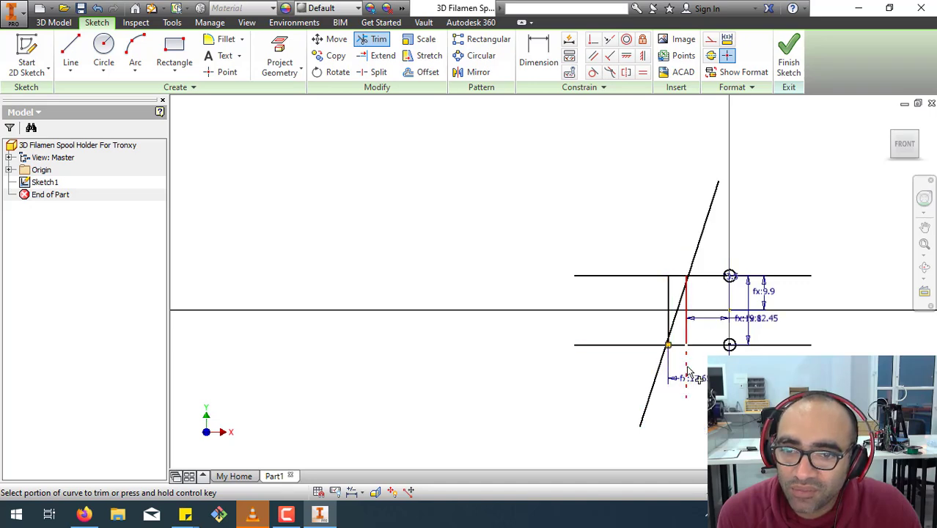
scroll(692, 365, "up", 3)
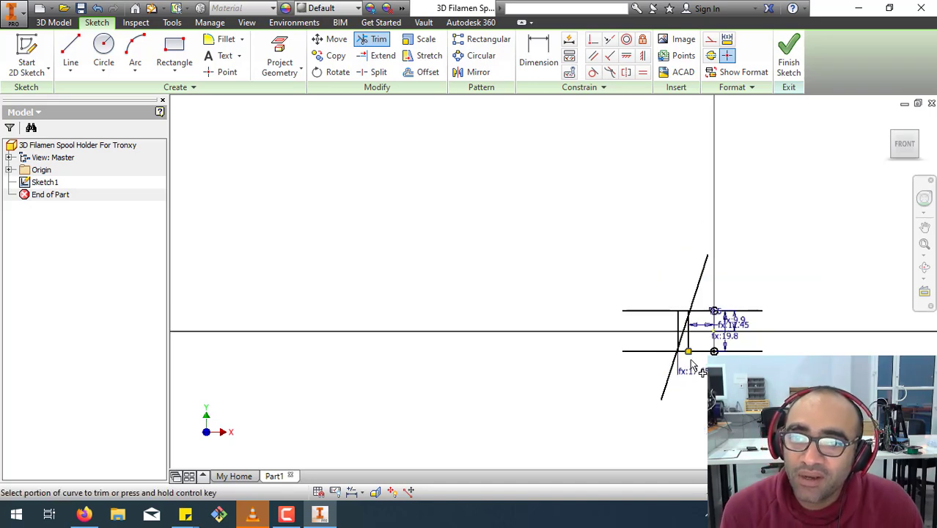
right_click(533, 296)
left_click(585, 297)
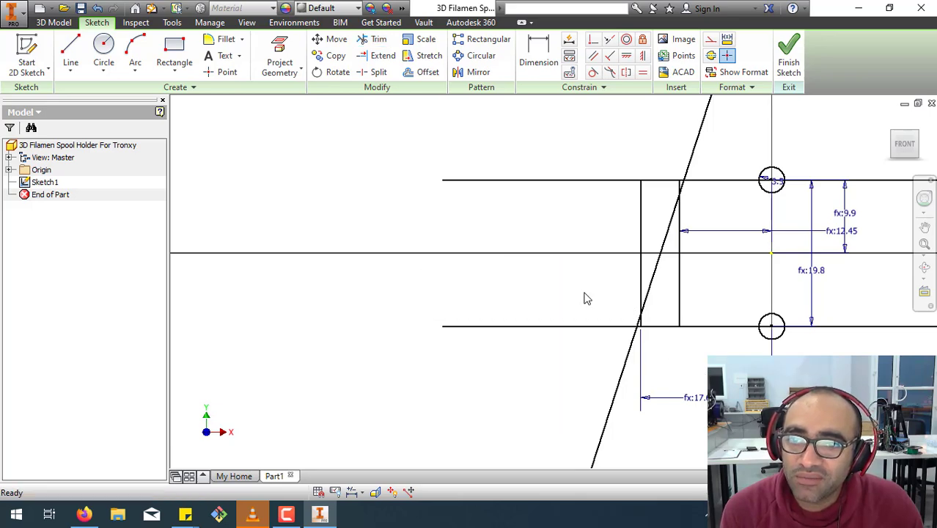
Make the slanted line coincident with the top end of the vertical line nearest the circles and the bottom end of the farther one.
left_click(592, 39)
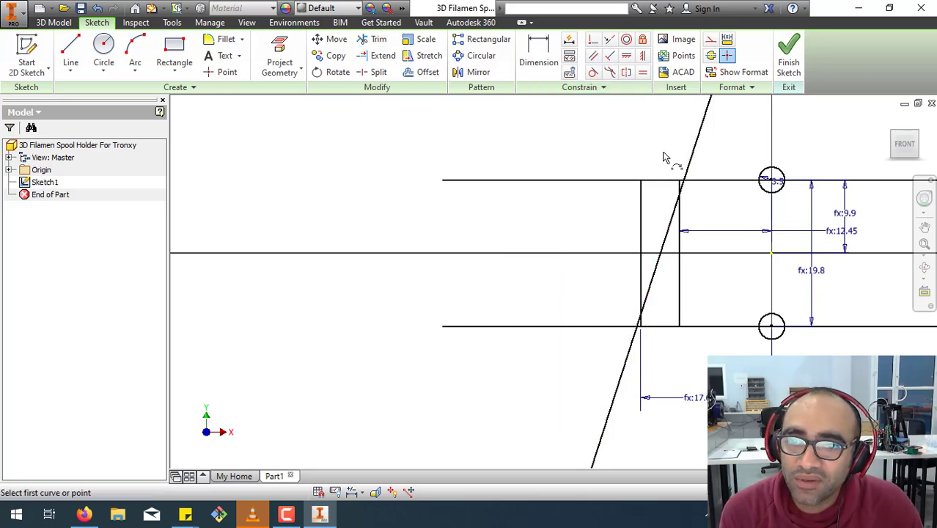
left_click(686, 177)
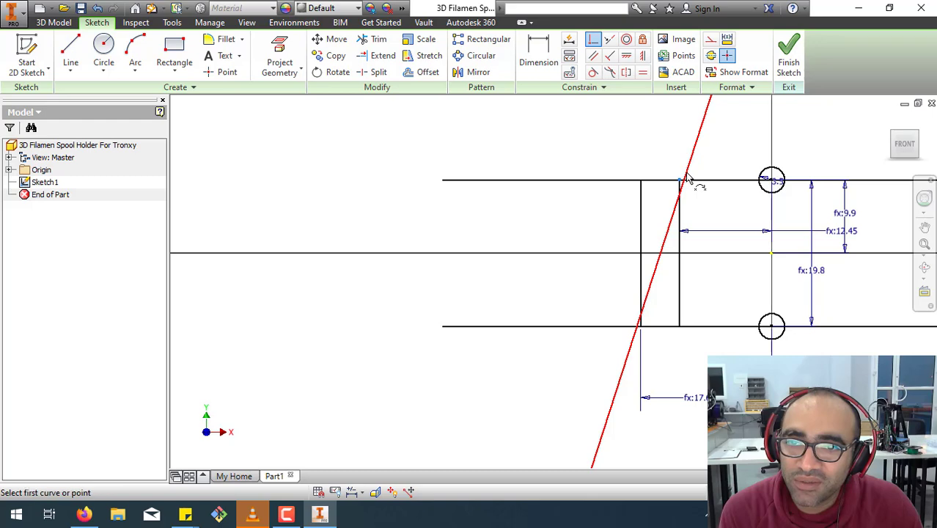
left_click(636, 341)
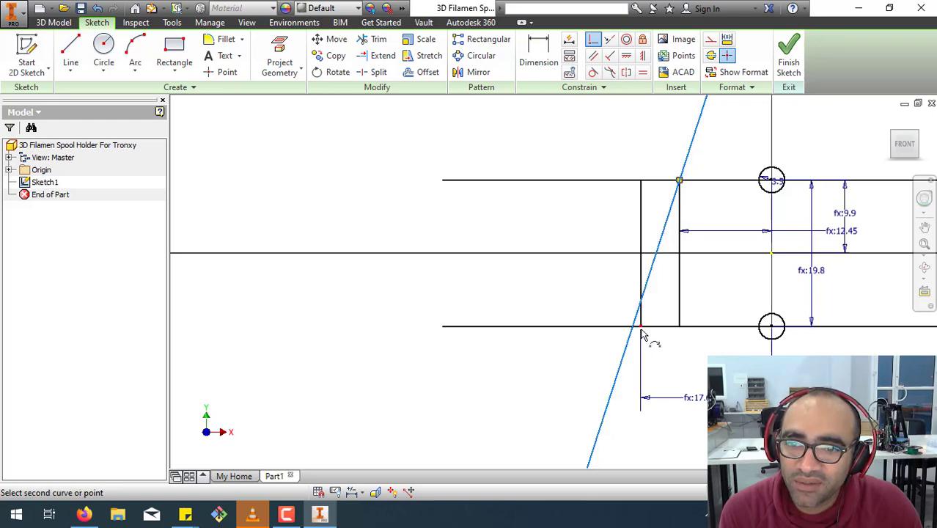
left_click(643, 333)
scroll(648, 337, "down", 2)
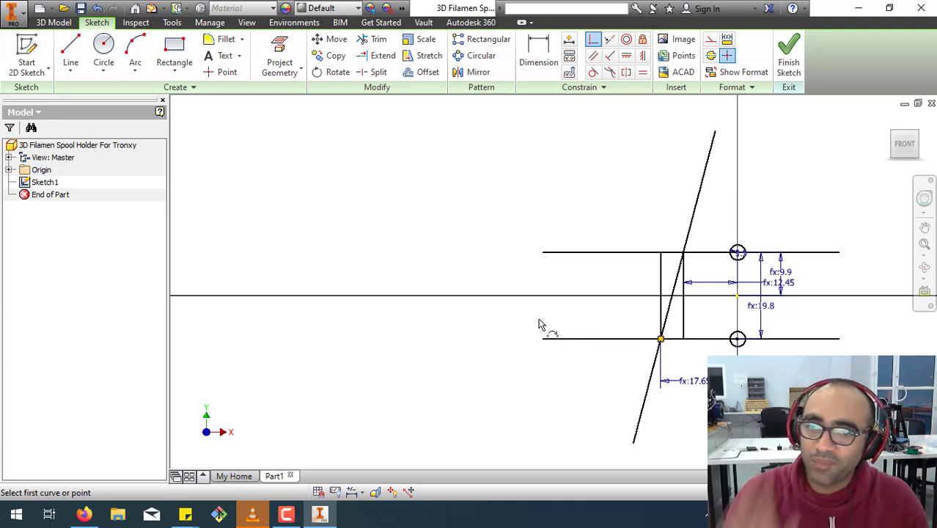
right_click(419, 163)
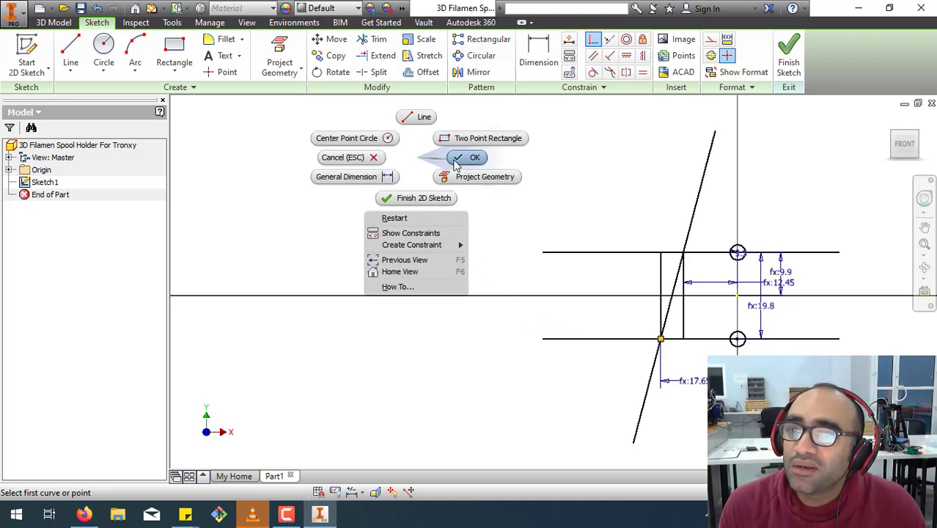
left_click(456, 158)
Try trimming the slanted line above the upper horizontal line, and undo that trim.
left_click(374, 39)
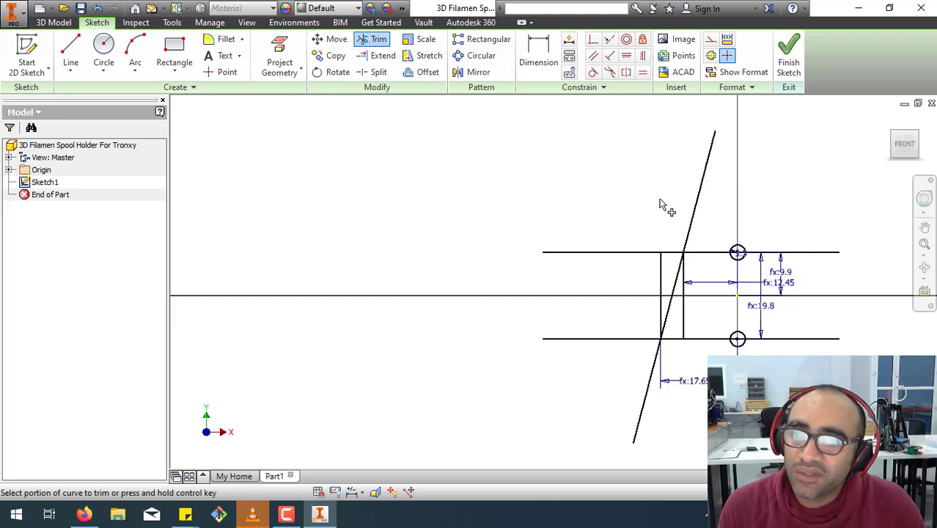
left_click(693, 223)
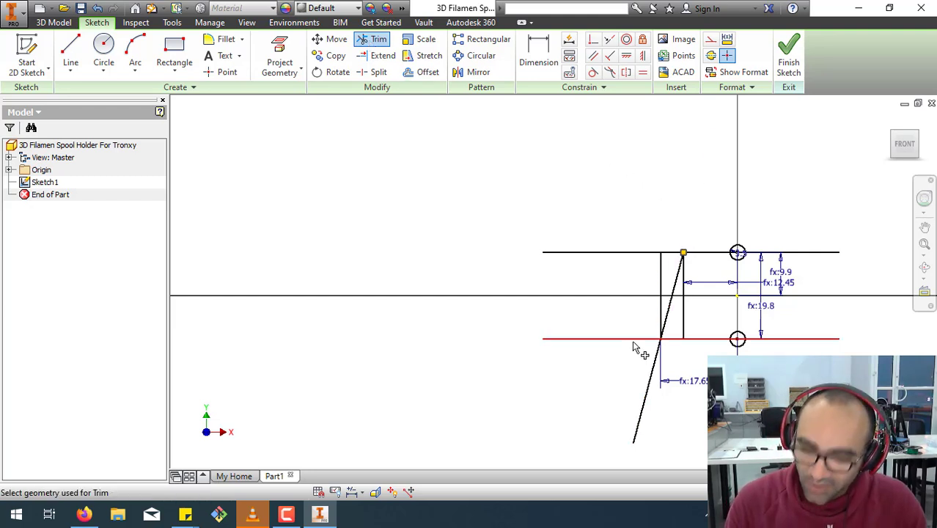
key("ctrl+z")
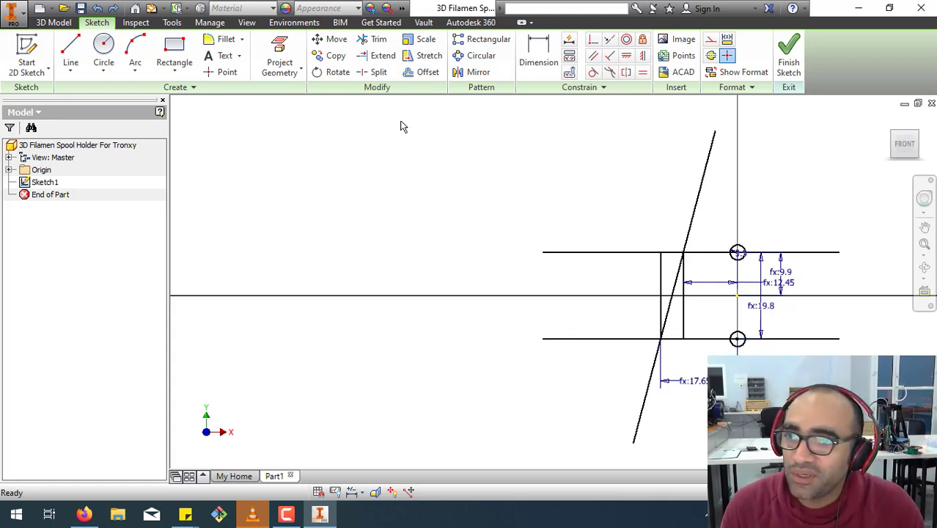
Trim away both vertical segments and the parts of the horizontal lines lying beyond the slanted line, away from the circles.
left_click(374, 39)
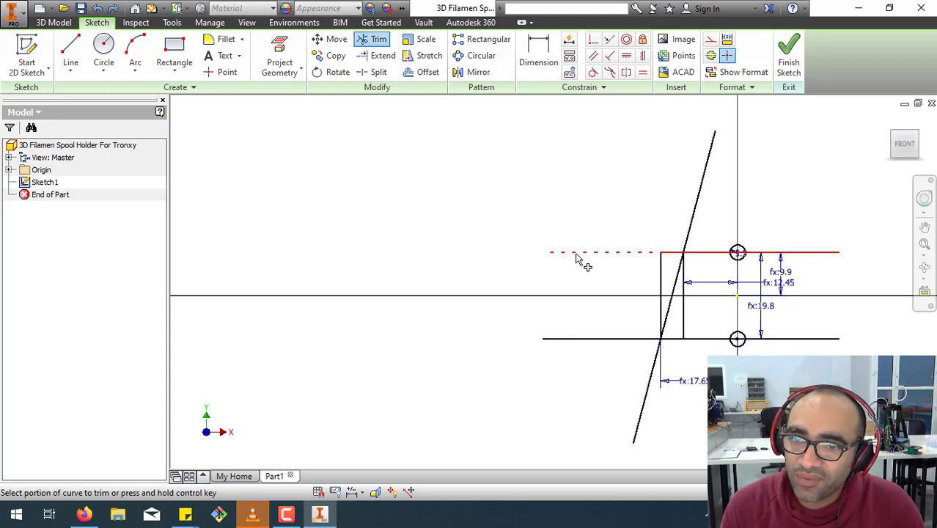
left_click(577, 254)
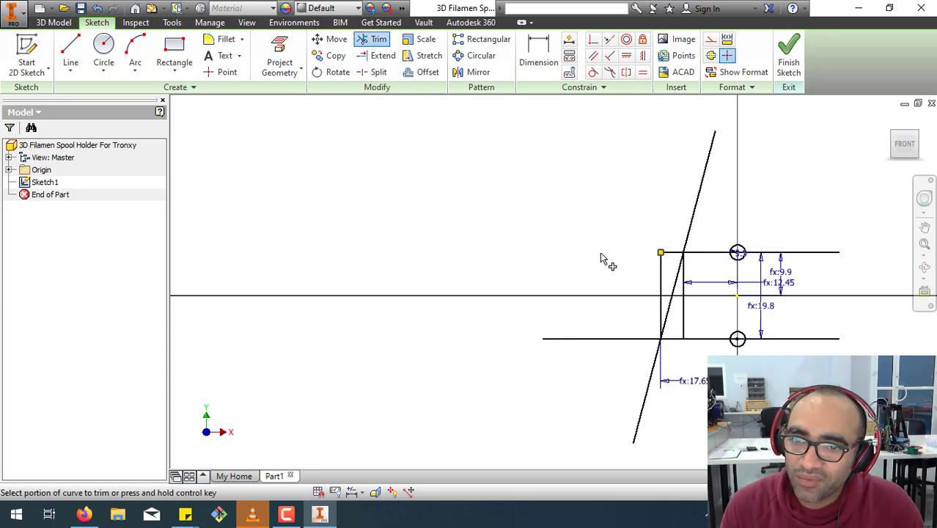
left_click(595, 346)
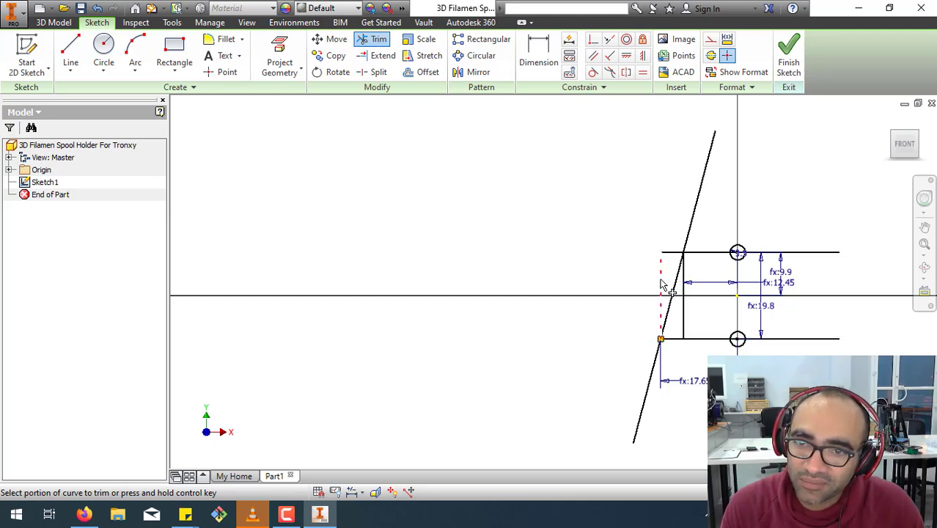
left_click(662, 284)
left_click(673, 257)
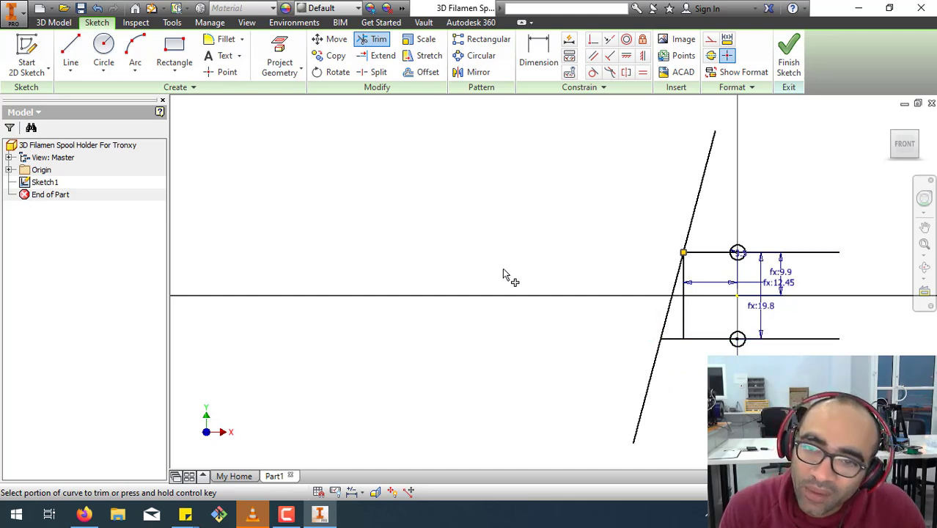
left_click(683, 330)
right_click(520, 227)
left_click(562, 222)
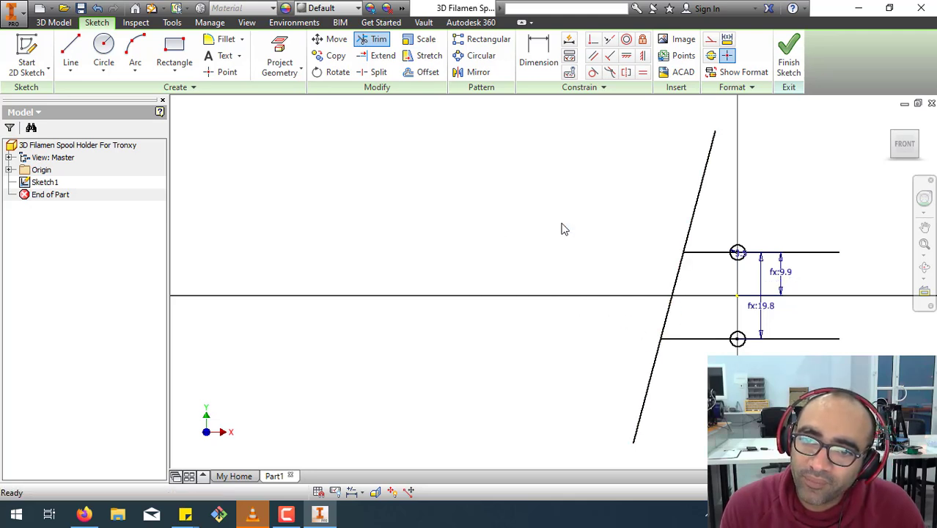
Sketch a rectangle about 39 mm high that encloses both circles and crosses the slanted line.
left_click(372, 39)
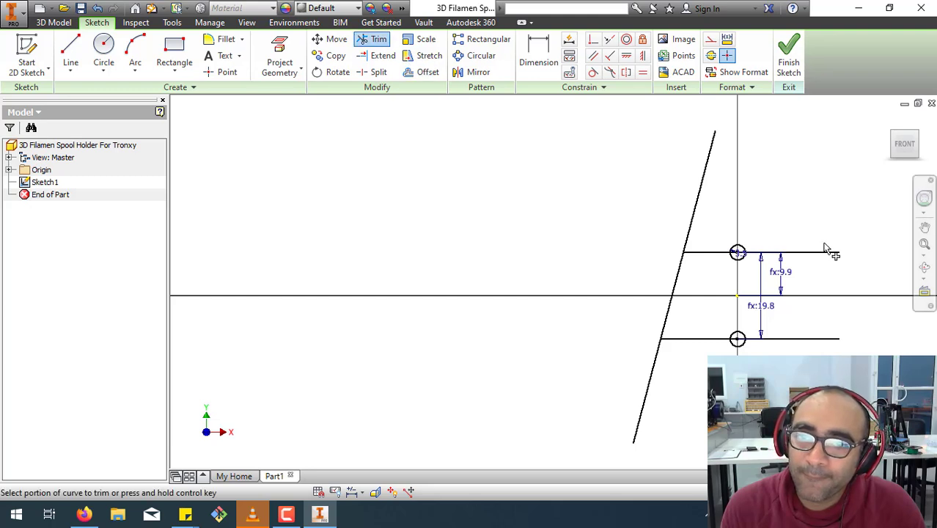
left_click(176, 47)
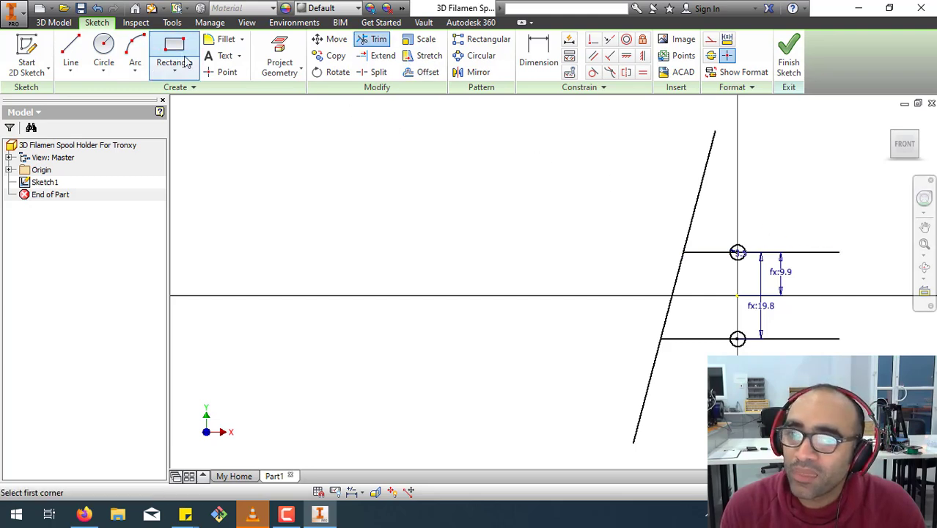
left_click(559, 206)
left_click(810, 376)
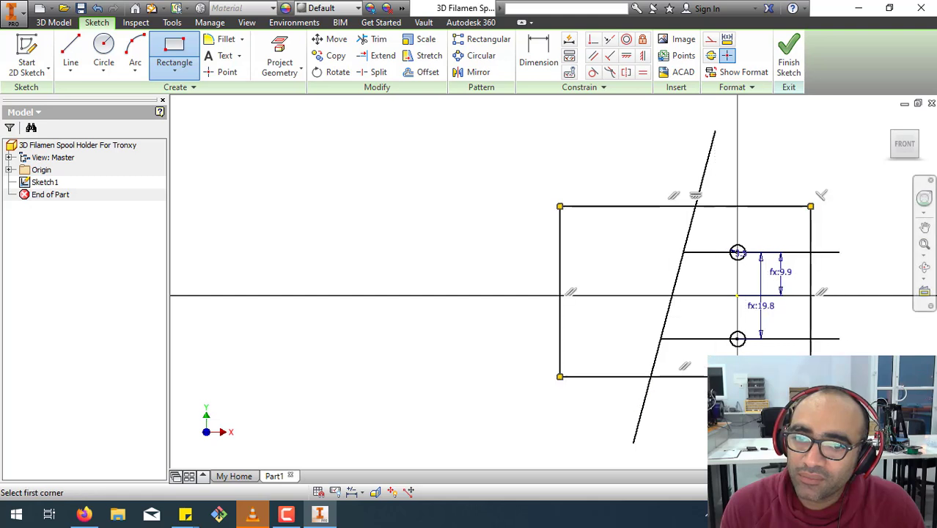
right_click(753, 250)
key("Escape")
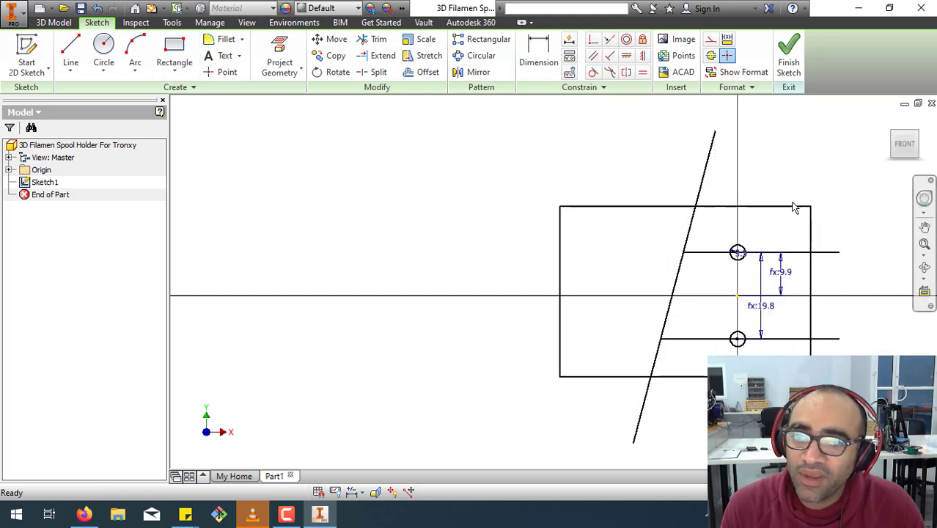
Dimension the rectangle's height between its top and bottom edges as 40 mm.
left_click(539, 55)
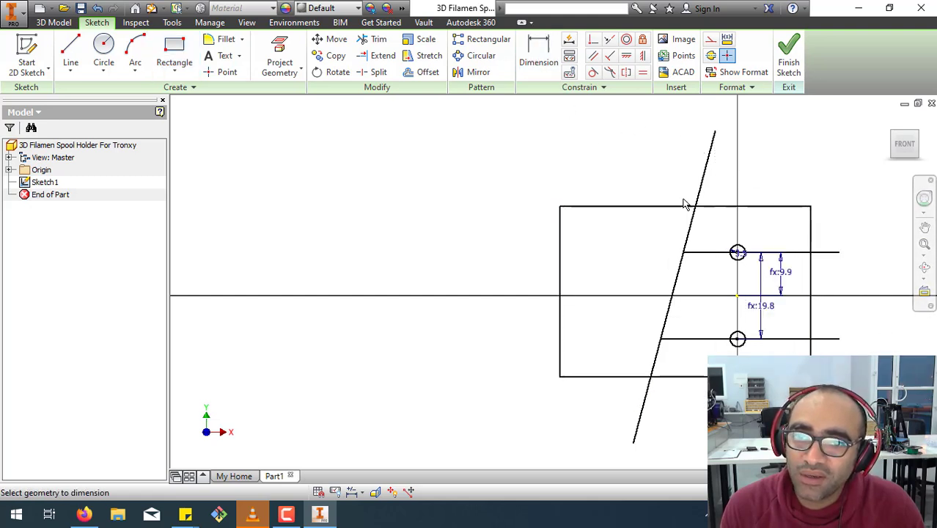
left_click(764, 207)
left_click(638, 376)
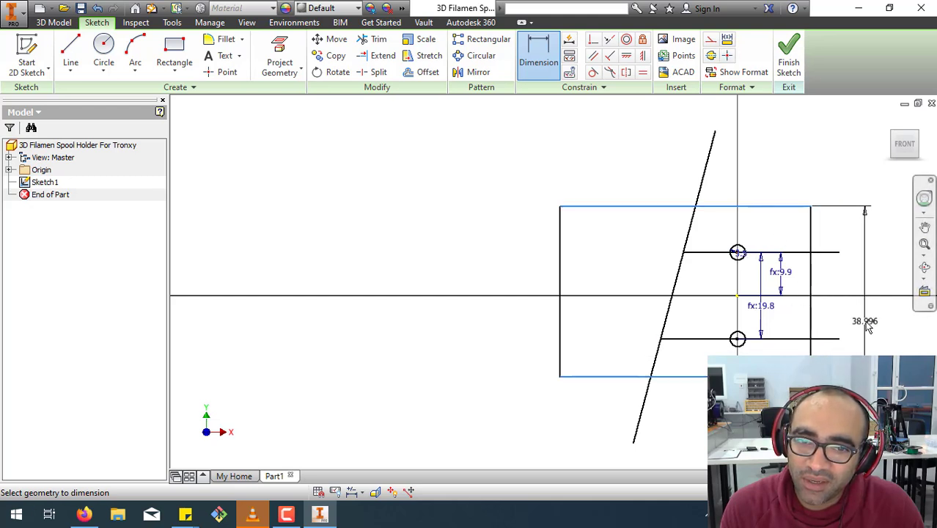
left_click(861, 334)
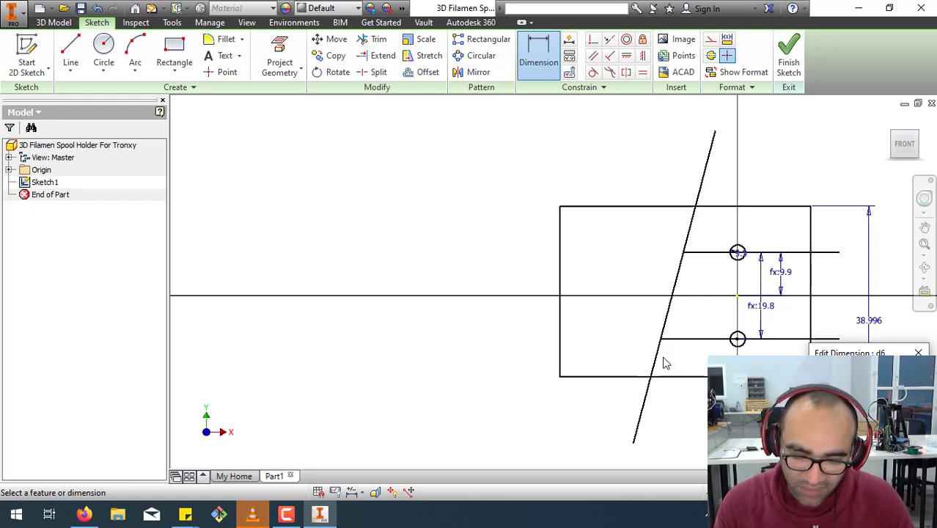
key("Return")
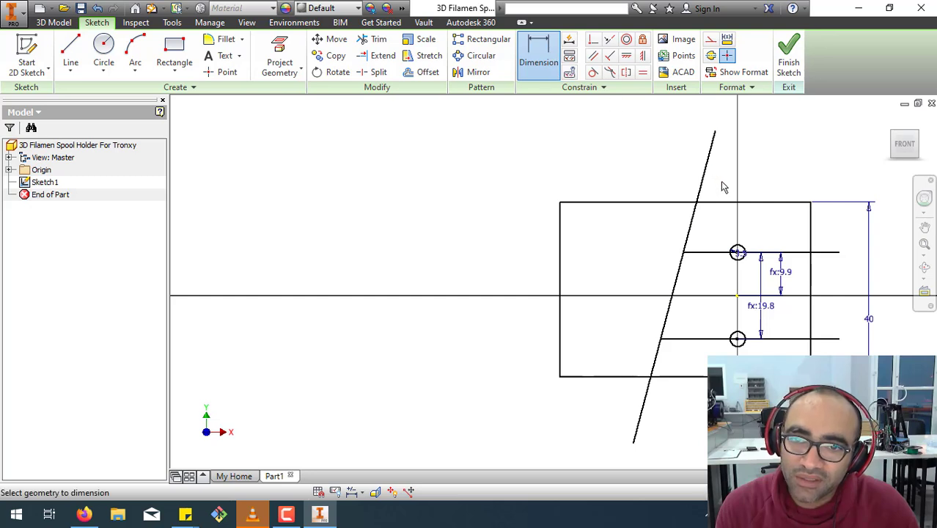
Dimension the rectangle's top edge from the origin as 20 mm, using a formula based on the height dimension d6.
left_click(725, 206)
left_click(738, 296)
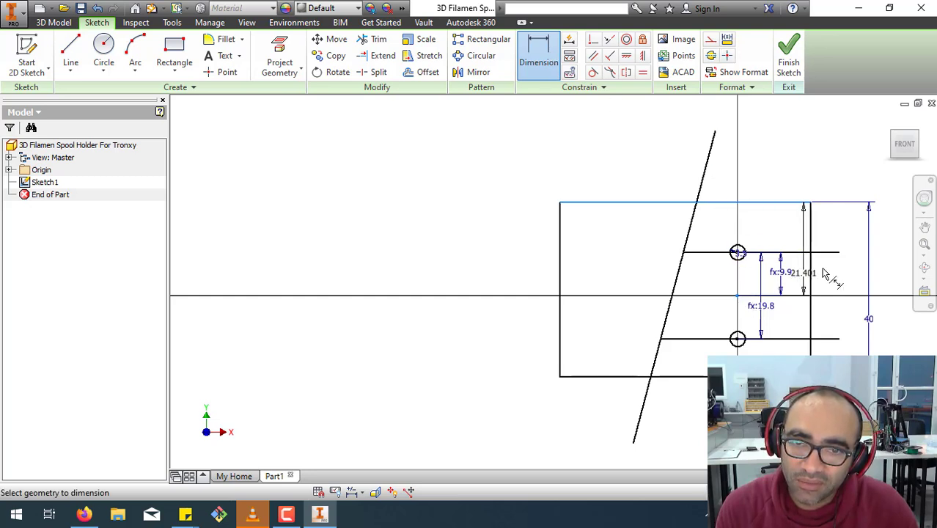
left_click(896, 255)
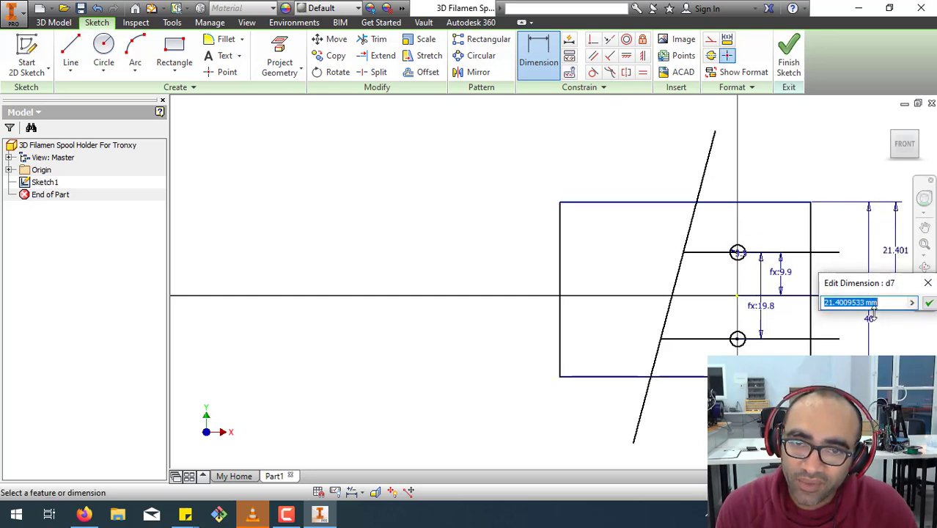
type("d6/2")
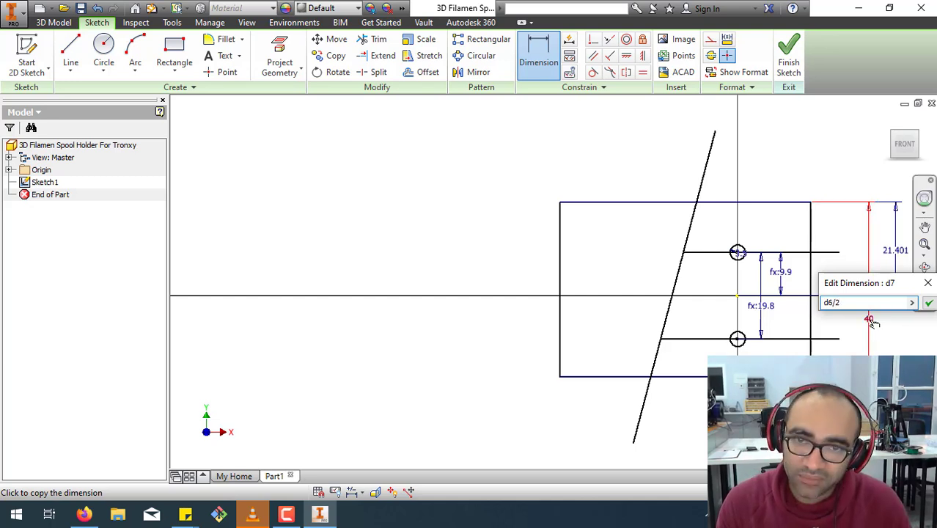
key("Return")
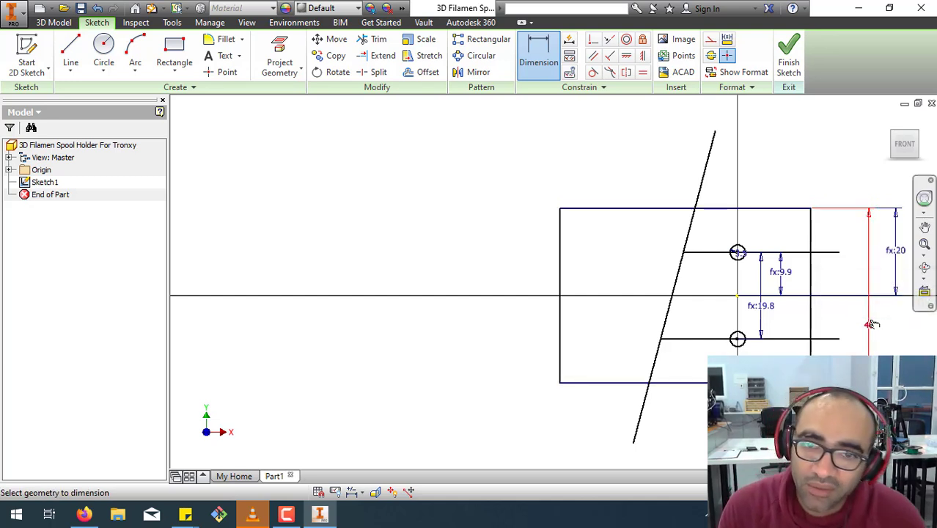
Sketch a line about 98 mm long at about 150° from the rectangle's upper-left corner, continued by a perpendicular line about 97 mm long running down-left.
middle_click_drag(810, 401, 611, 384)
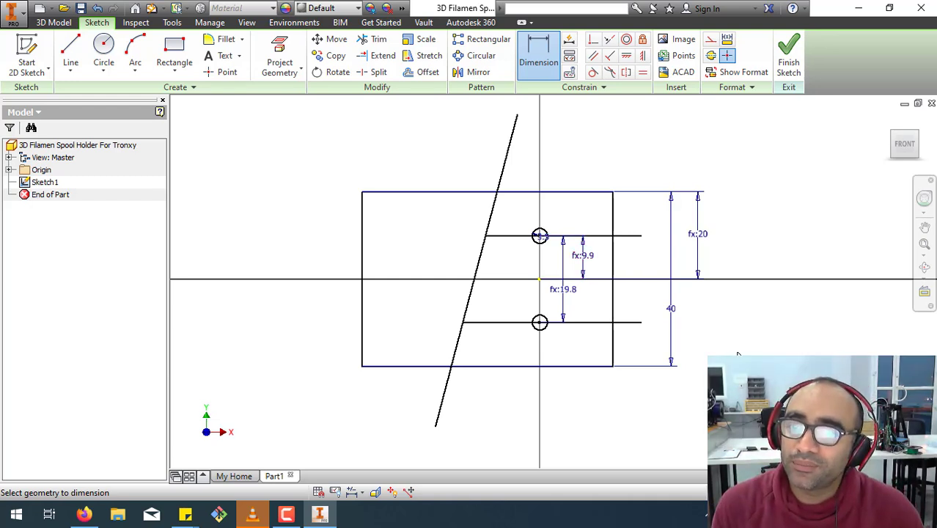
scroll(738, 353, "down", 5)
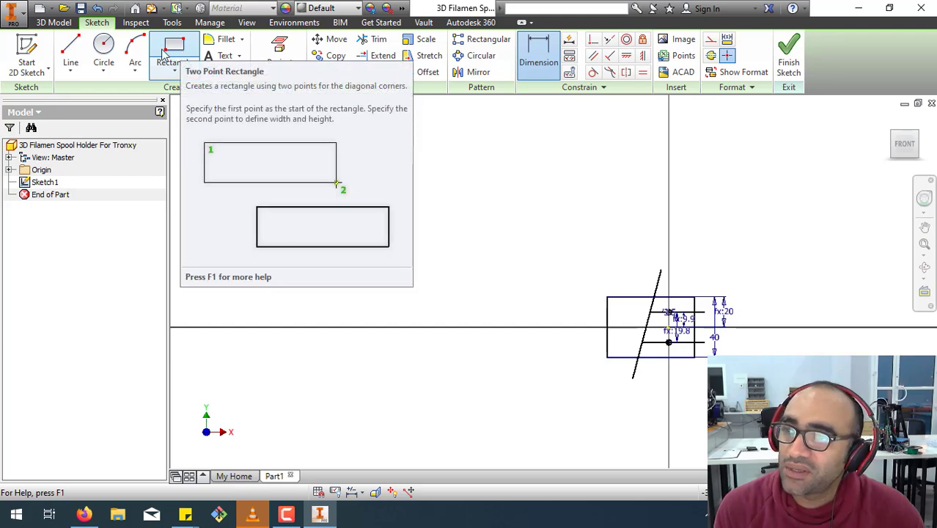
left_click(71, 50)
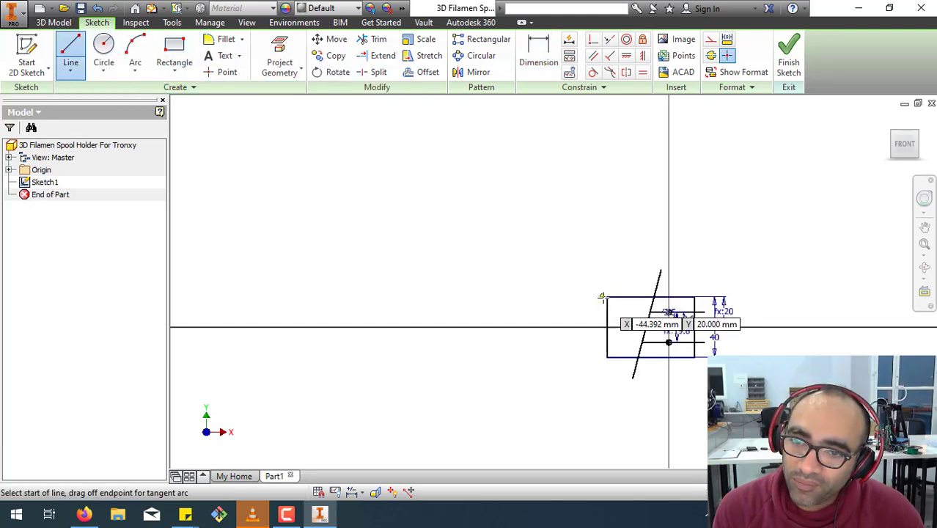
left_click(607, 297)
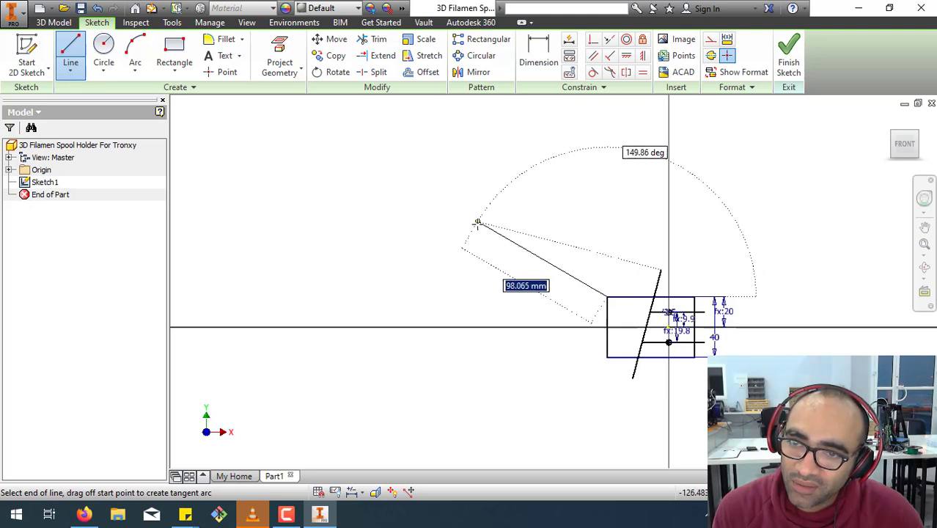
left_click(478, 223)
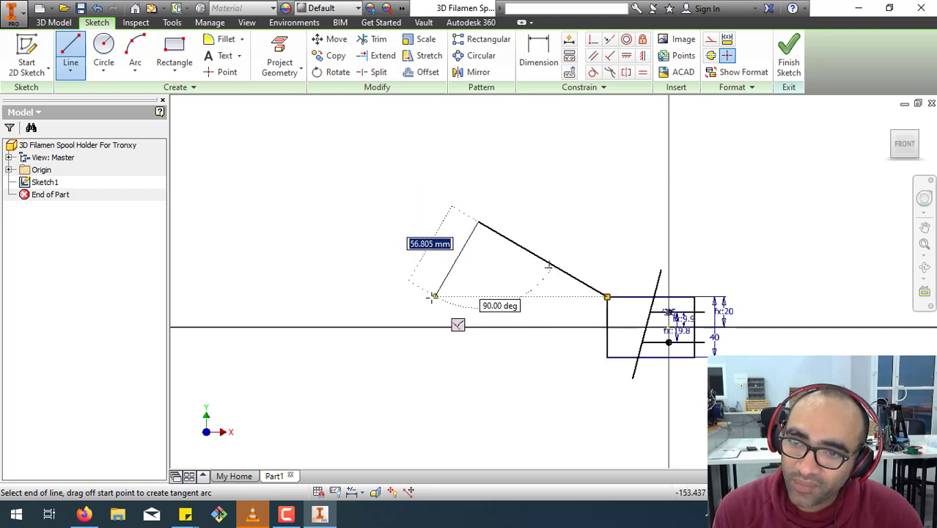
left_click(403, 347)
right_click(403, 349)
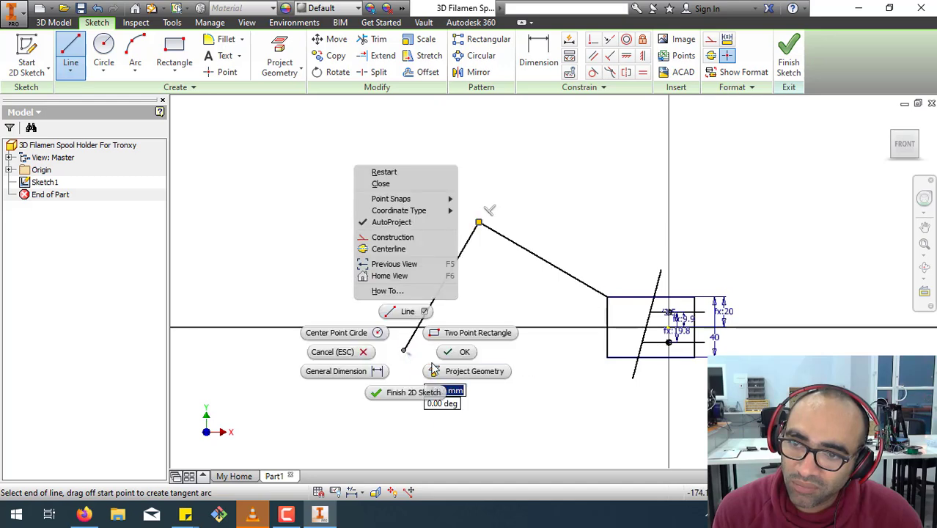
left_click(460, 353)
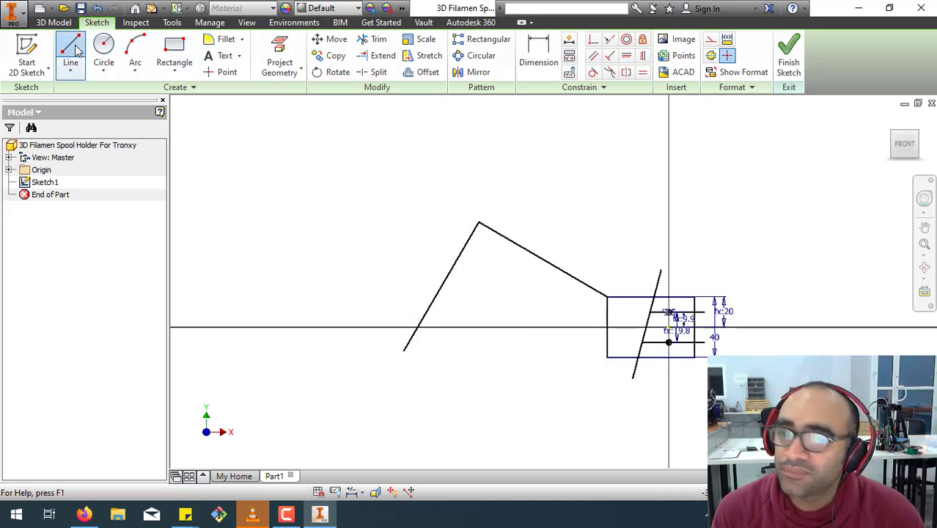
Sketch a slanted line about 134 mm long from the rectangle's lower-left corner, crossing the perpendicular end line.
left_click(608, 357)
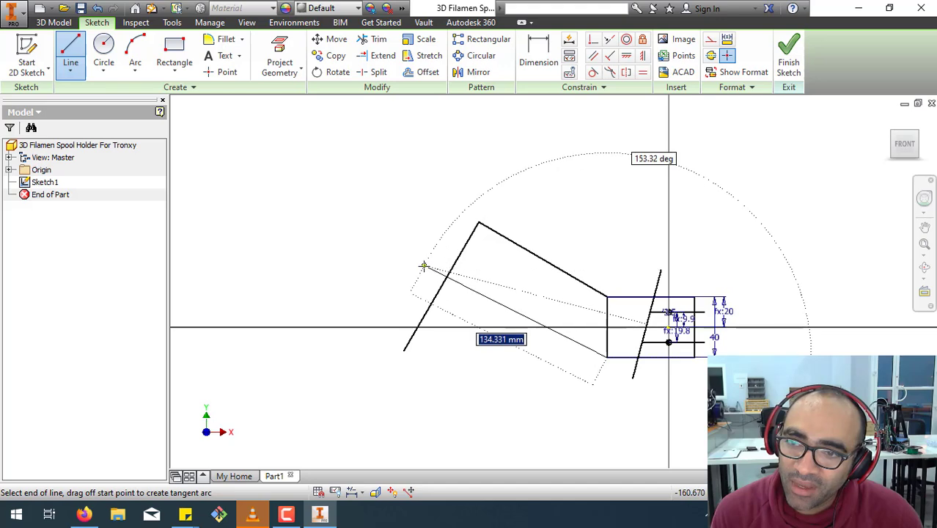
right_click(339, 220)
left_click(389, 218)
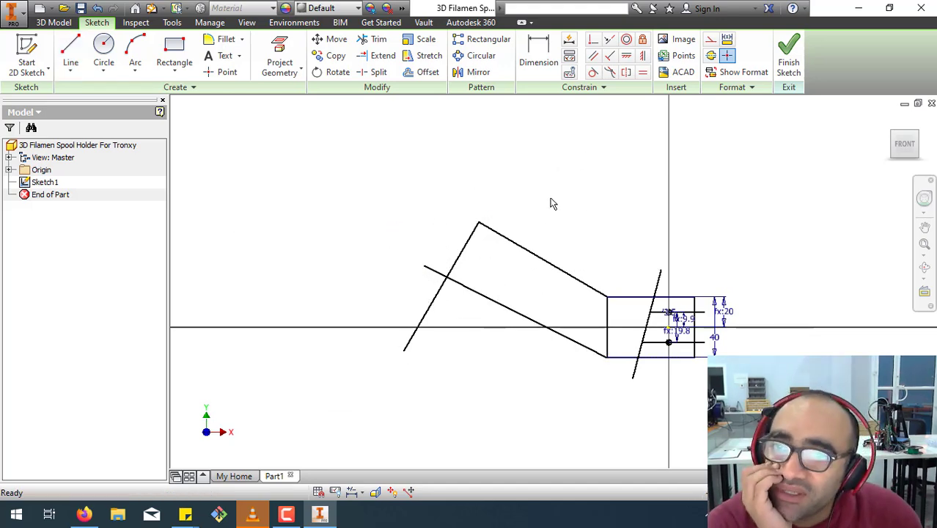
Constrain the arm's lower slanted line parallel to its upper slanted line.
left_click(593, 57)
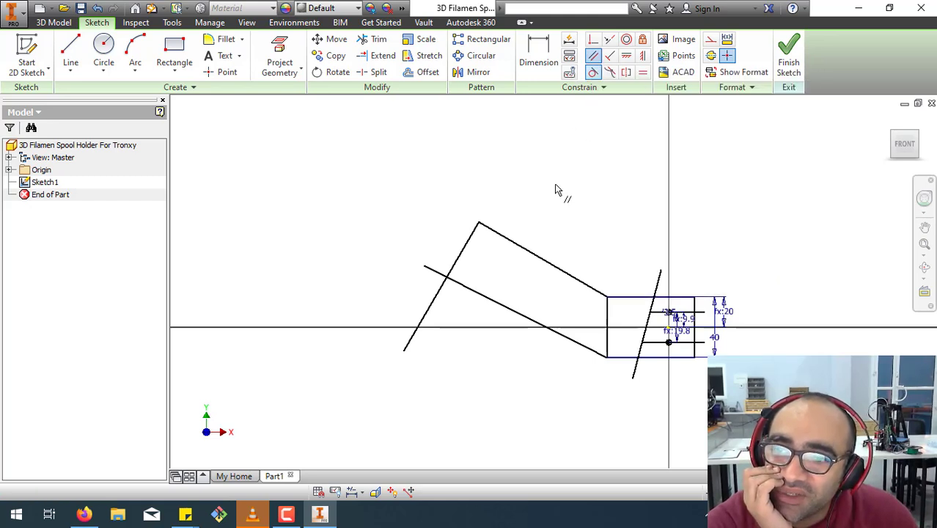
left_click(512, 314)
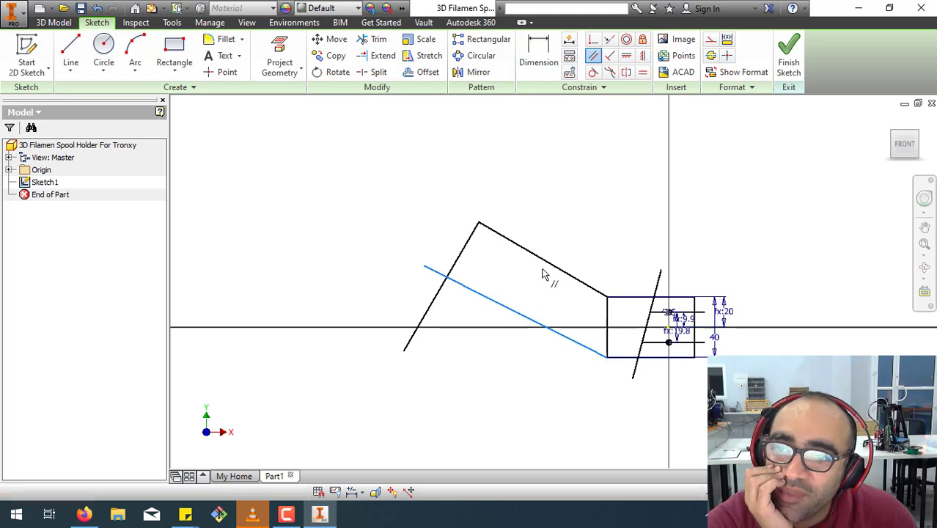
left_click(548, 269)
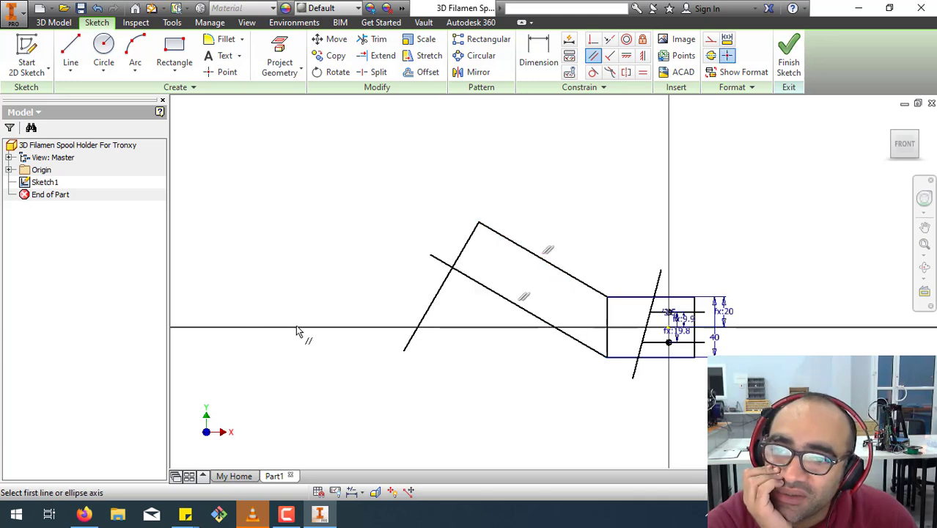
right_click(563, 181)
left_click(588, 172)
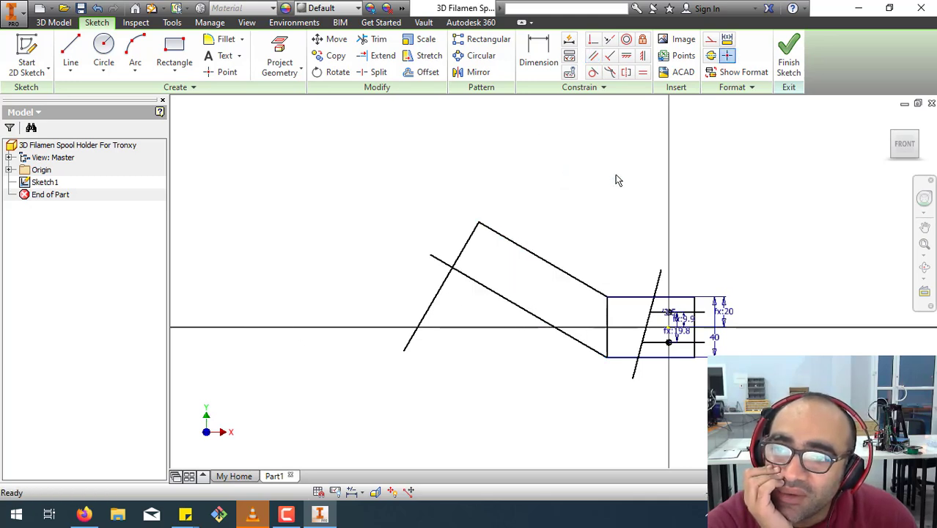
Trim the overhanging ends of the lower slanted line and the perpendicular line so they meet in the arm's end corner.
left_click(372, 39)
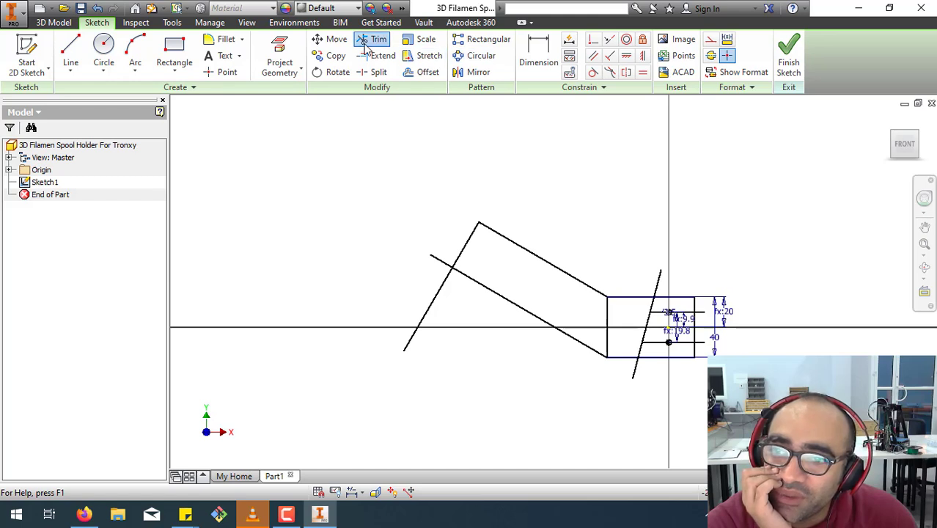
left_click(440, 264)
left_click(432, 301)
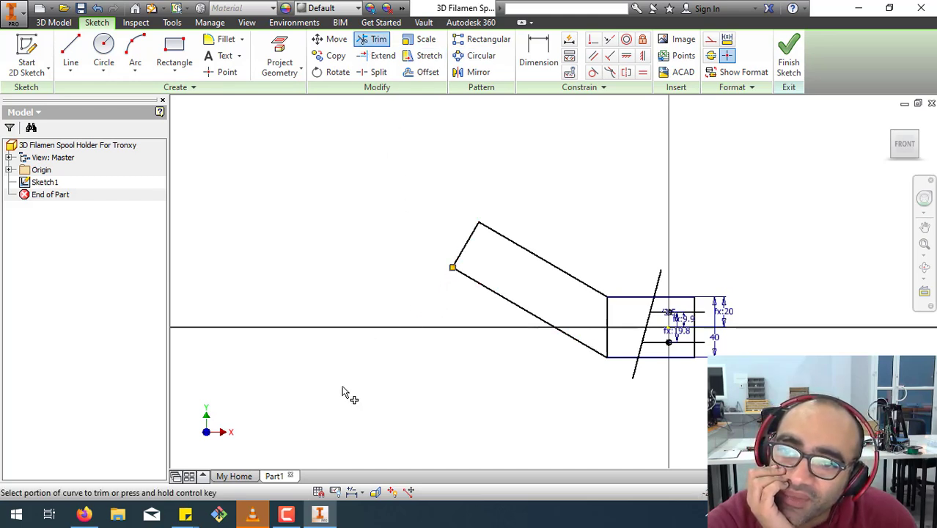
scroll(540, 362, "up", 2)
scroll(539, 362, "down", 3)
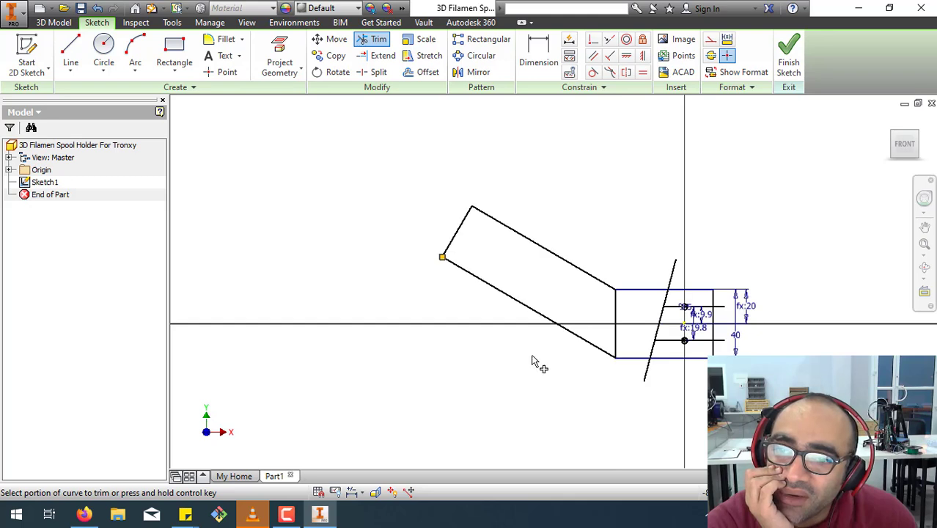
right_click(494, 361)
left_click(547, 355)
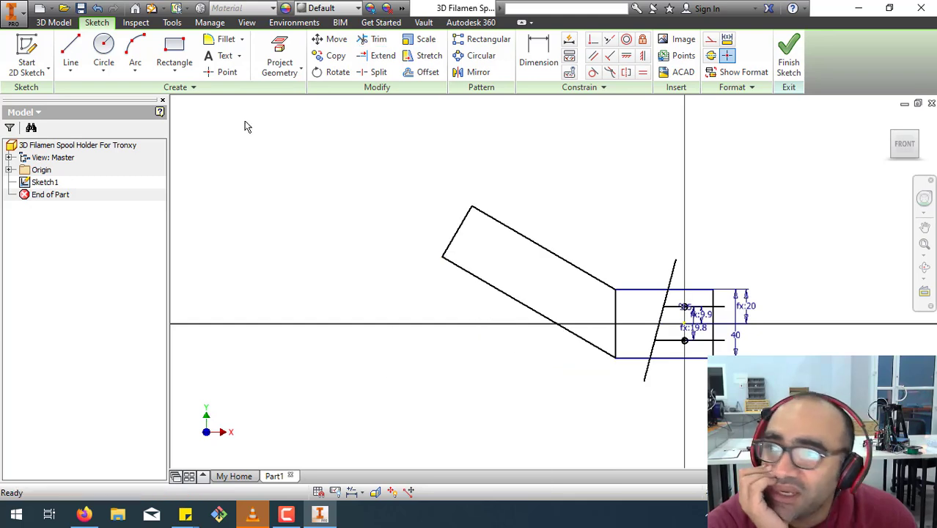
Sketch a circle just beyond the arm's short slanted end edge.
left_click(103, 59)
left_click(423, 224)
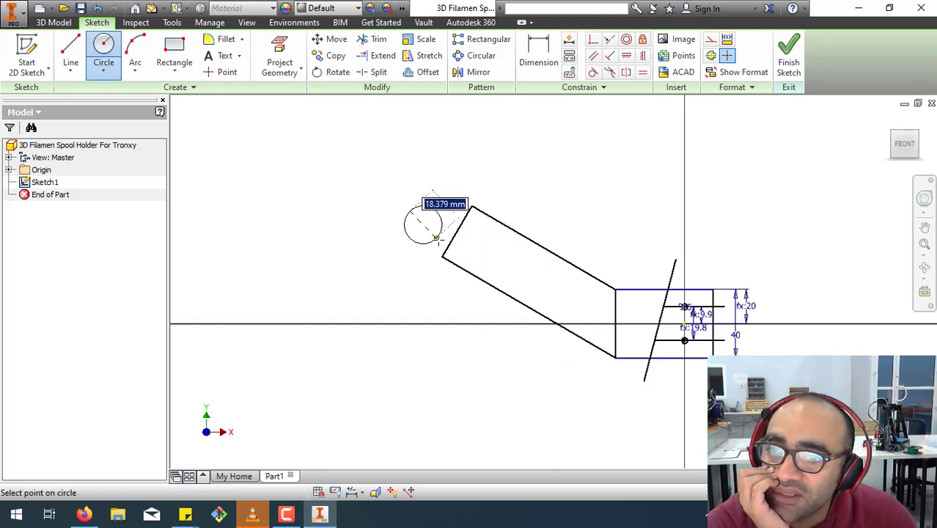
left_click(437, 240)
right_click(360, 285)
left_click(409, 289)
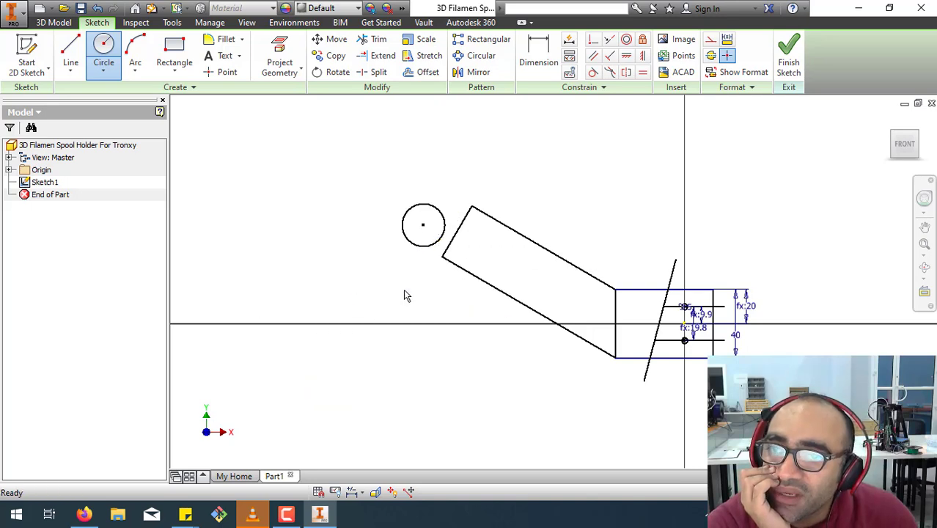
Dimension the horizontal distance between the new circle's center and the lower hole's center as 100 mm.
left_click(523, 50)
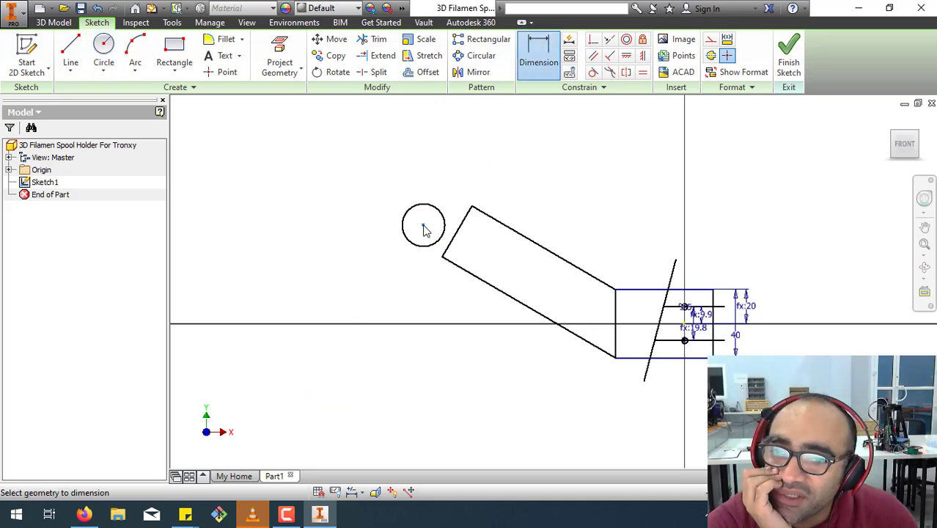
left_click(684, 340)
left_click(577, 399)
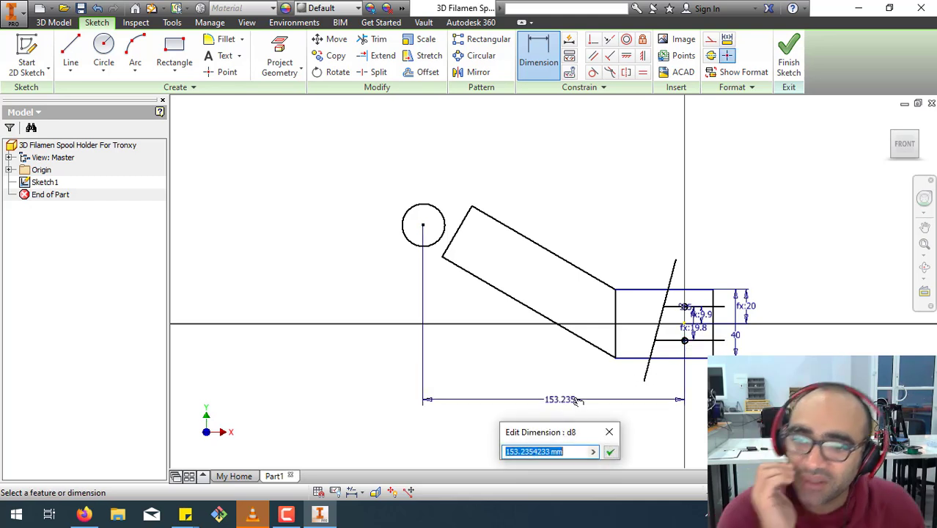
type("100")
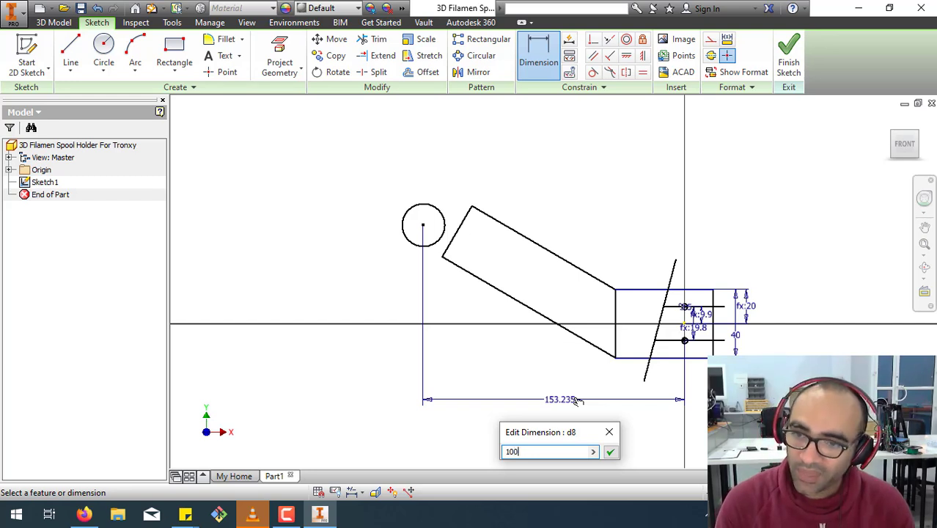
key("Return")
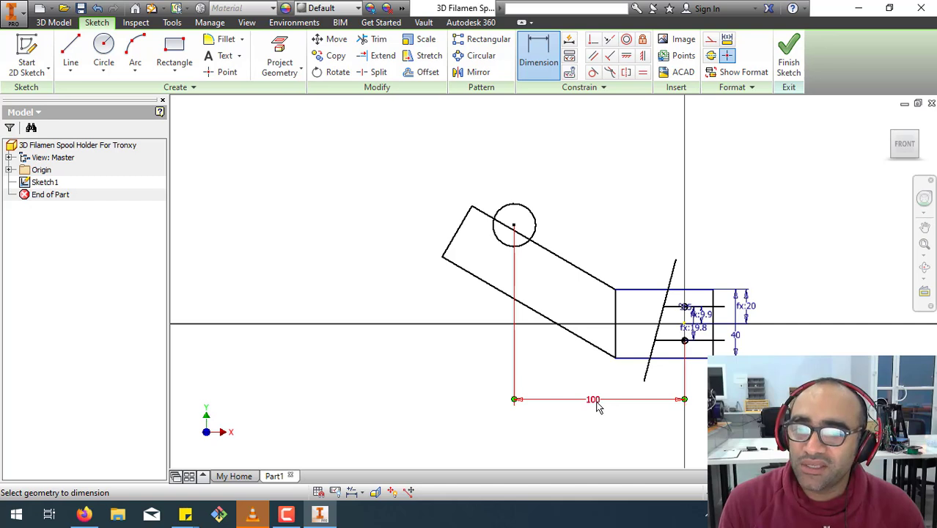
Set the horizontal distance between the arm-end circle and the lower hole to 150 mm.
left_click(598, 407)
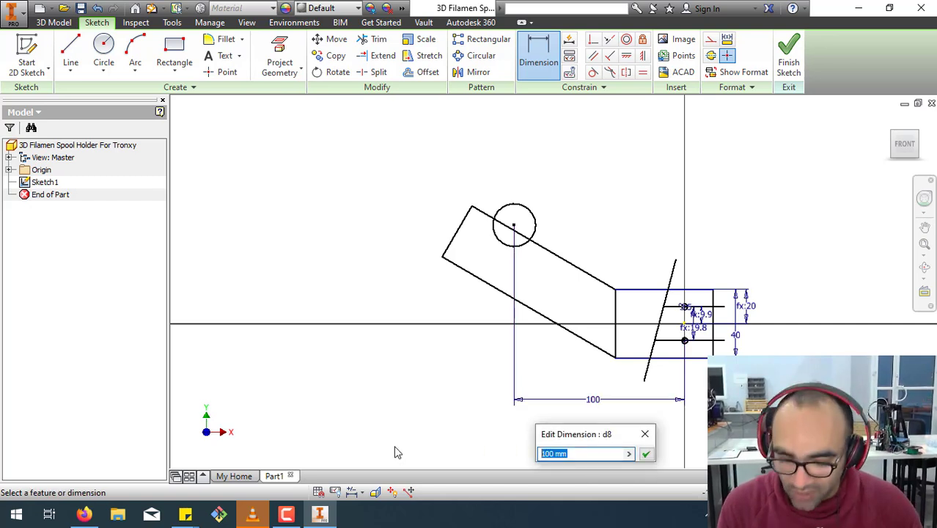
type("1")
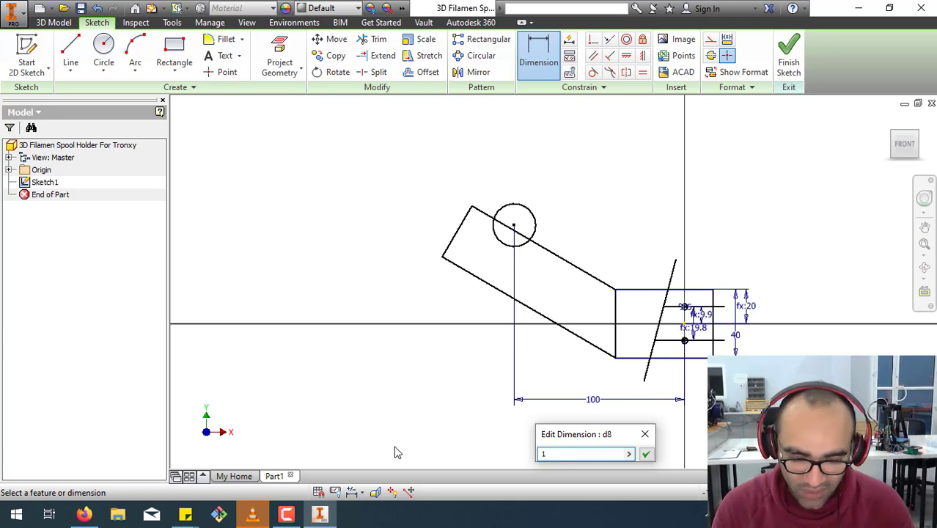
type("50")
key("Return")
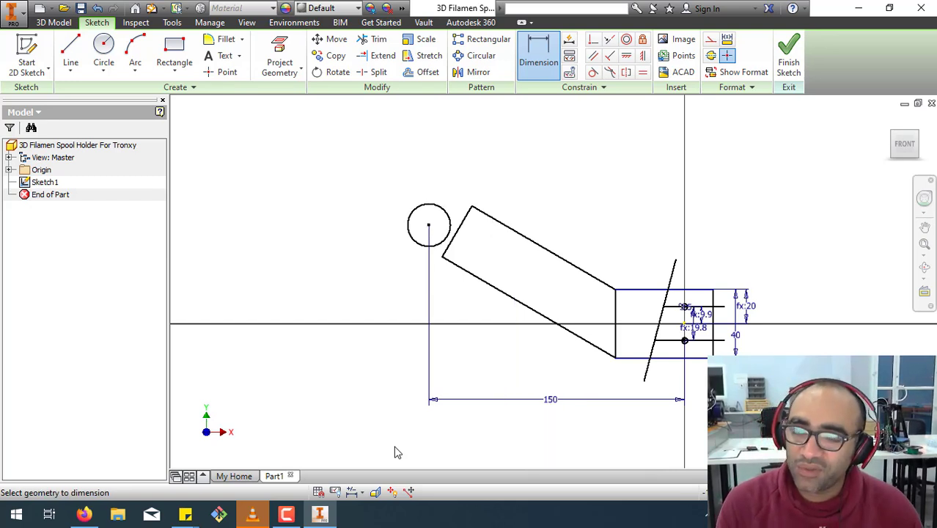
left_click(626, 55)
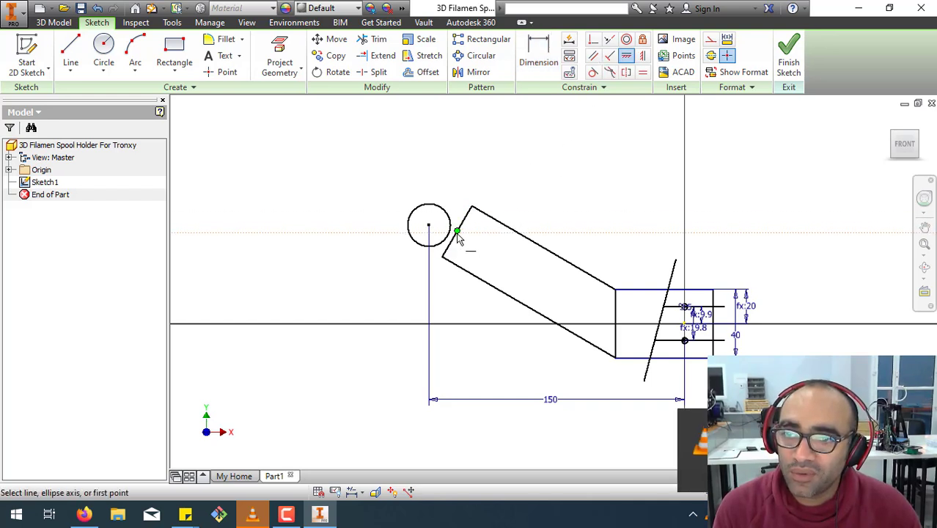
mouse_move(456, 234)
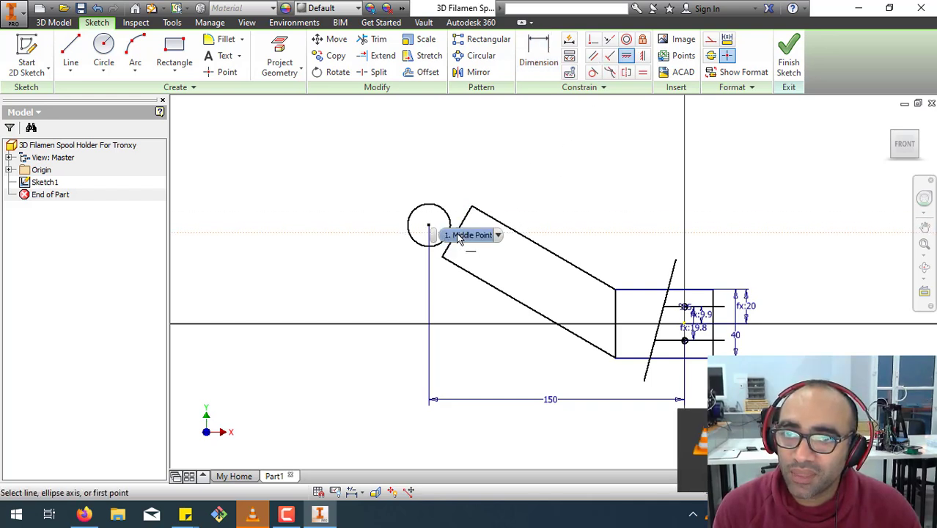
left_click(593, 55)
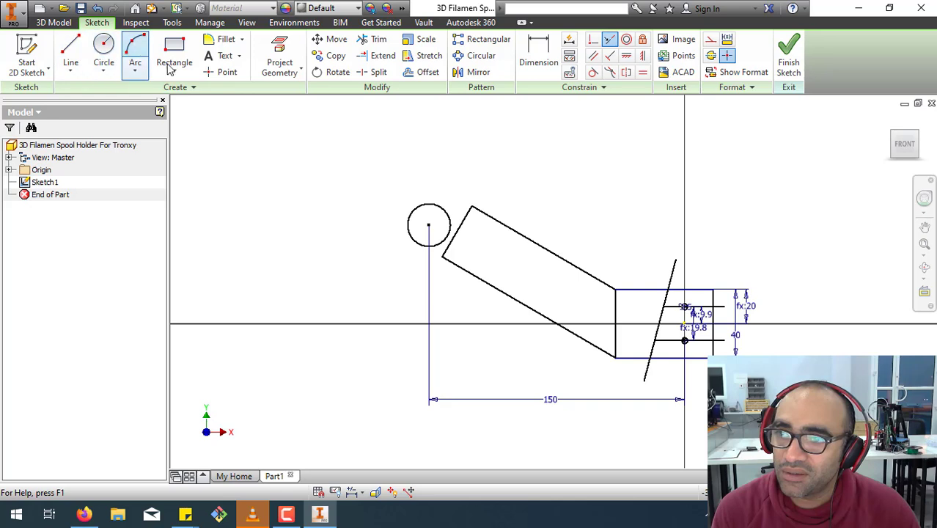
left_click(538, 57)
left_click(456, 233)
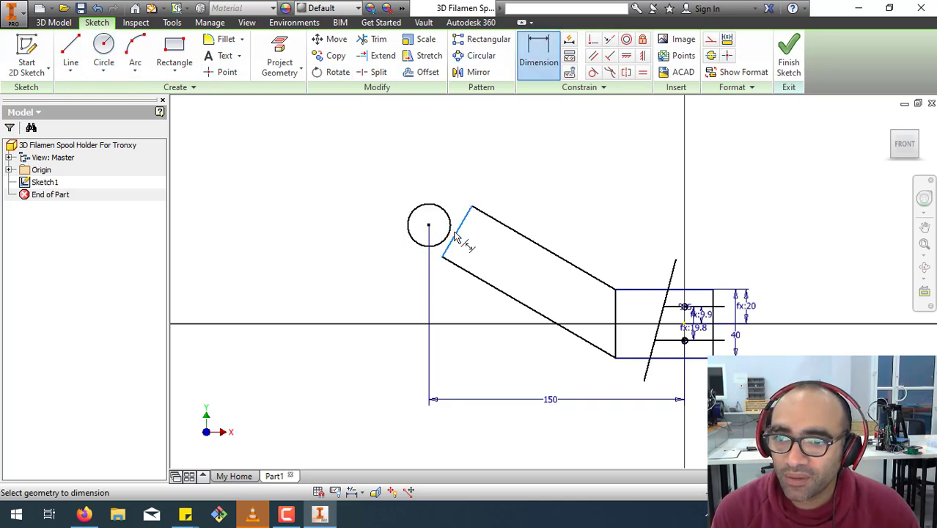
left_click(438, 228)
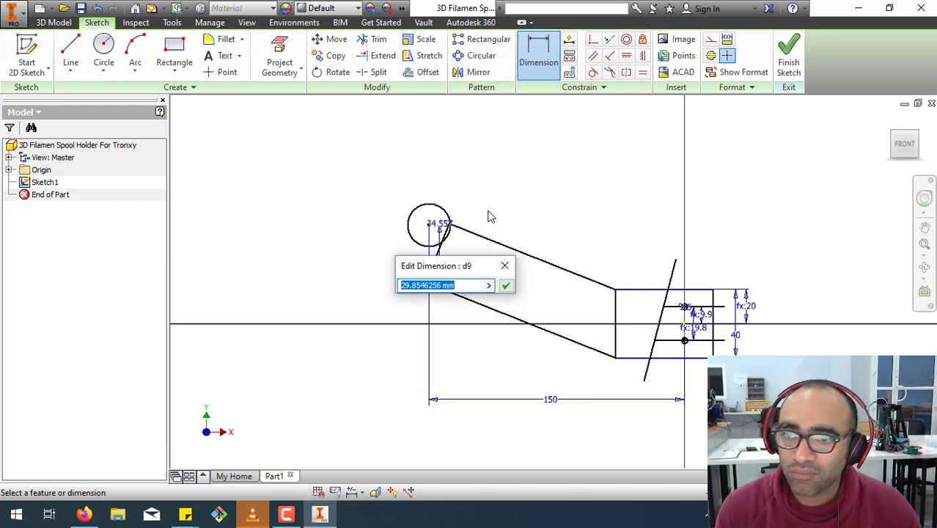
key("Escape")
key("Escape")
key("ctrl+z")
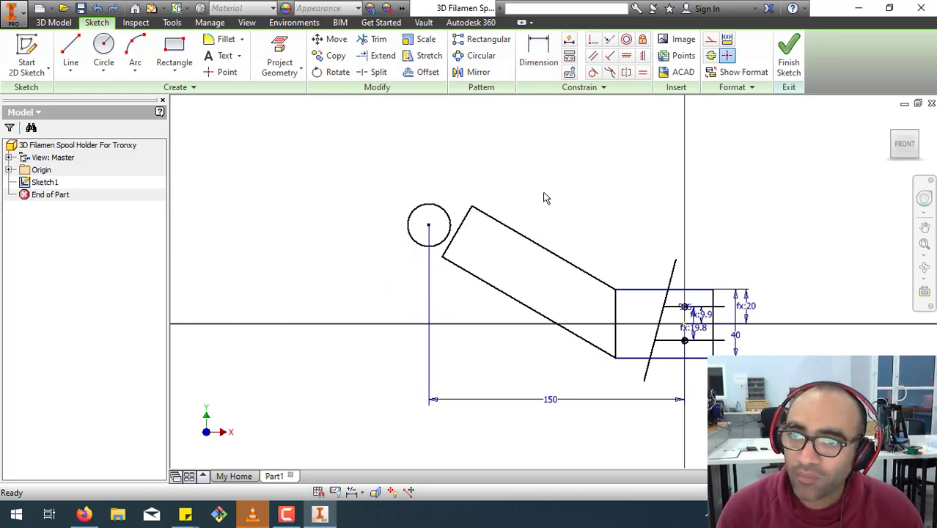
Dimension the arm's width between its two parallel slanted lines, keeping the drawn value.
left_click(535, 55)
left_click(521, 237)
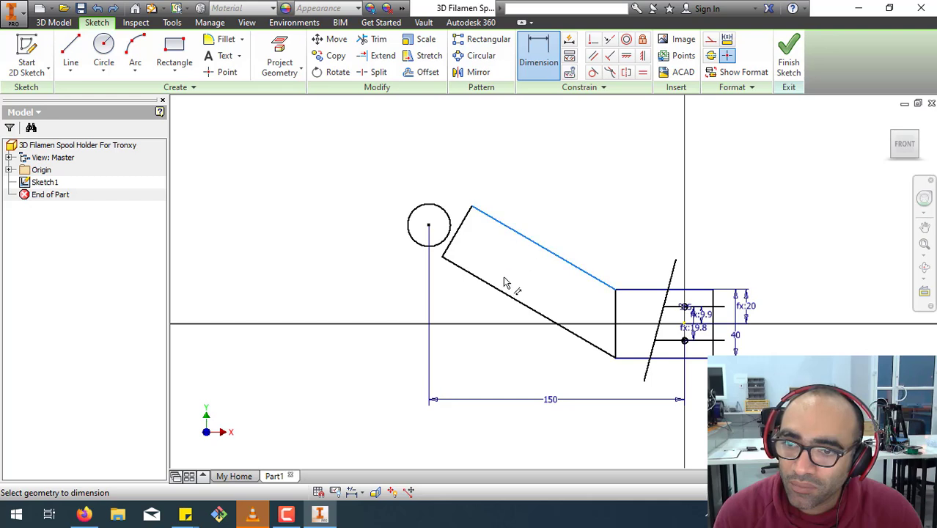
left_click(504, 291)
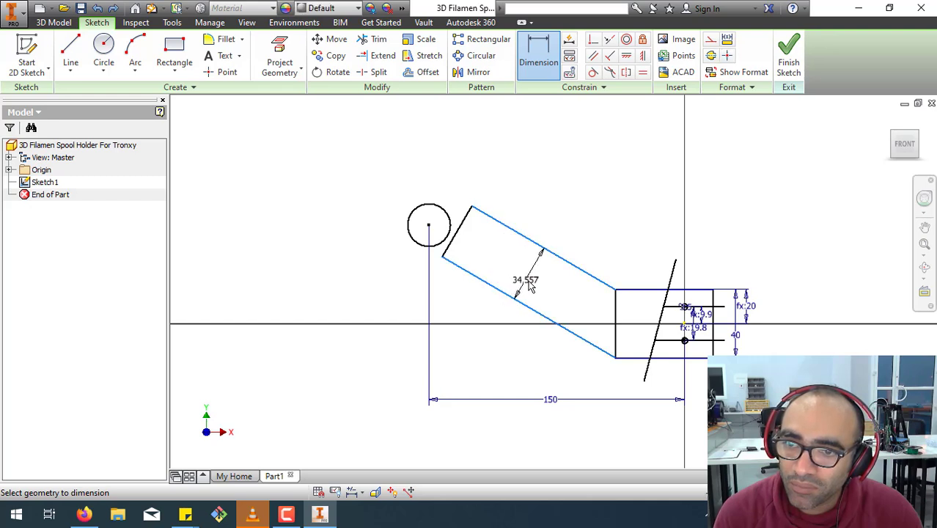
left_click(539, 288)
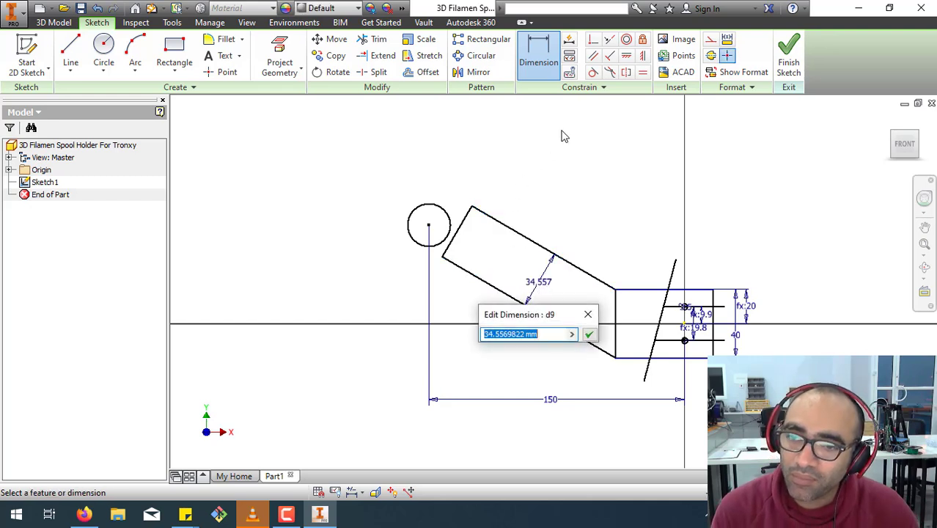
left_click(588, 334)
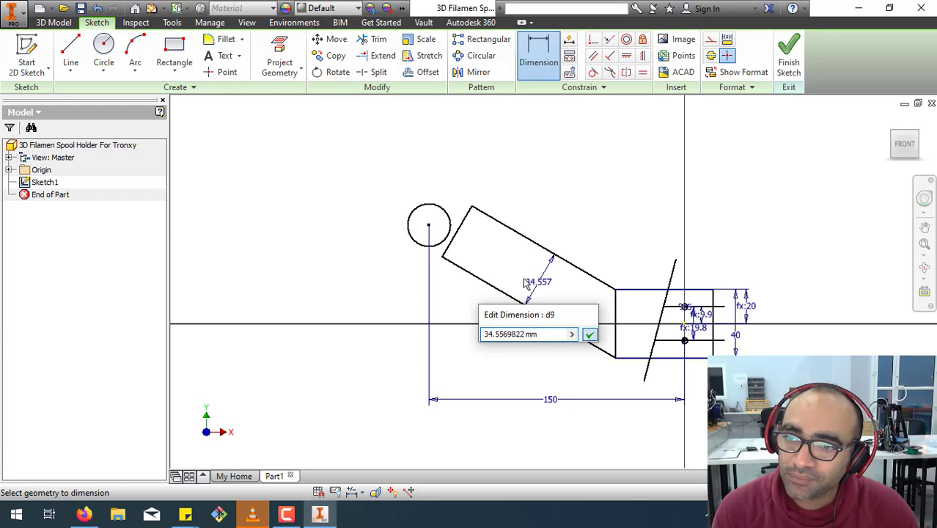
Add a driven dimension to the arm's short slanted end edge.
left_click(448, 251)
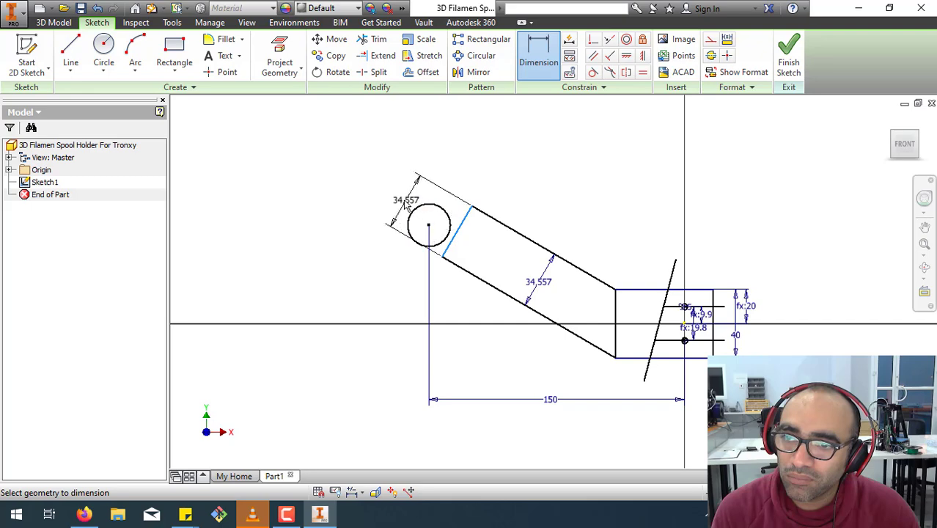
left_click(380, 189)
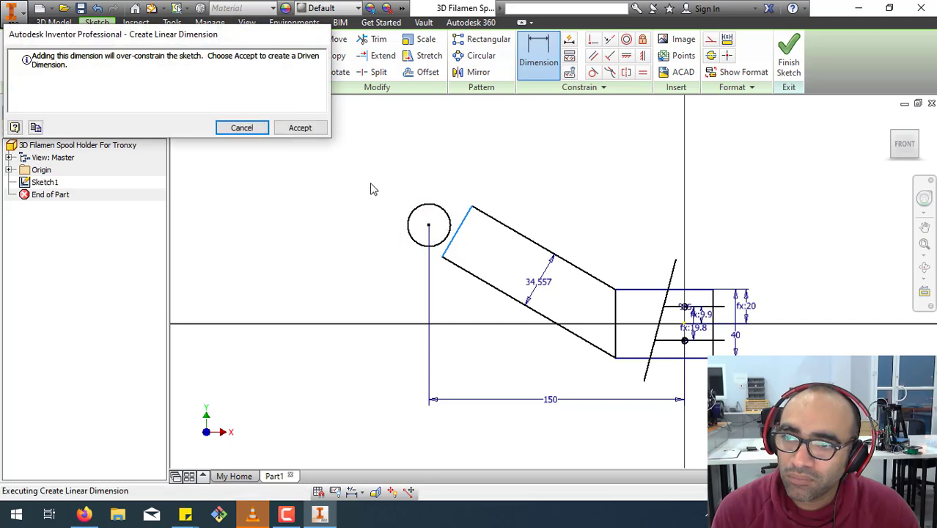
left_click(300, 129)
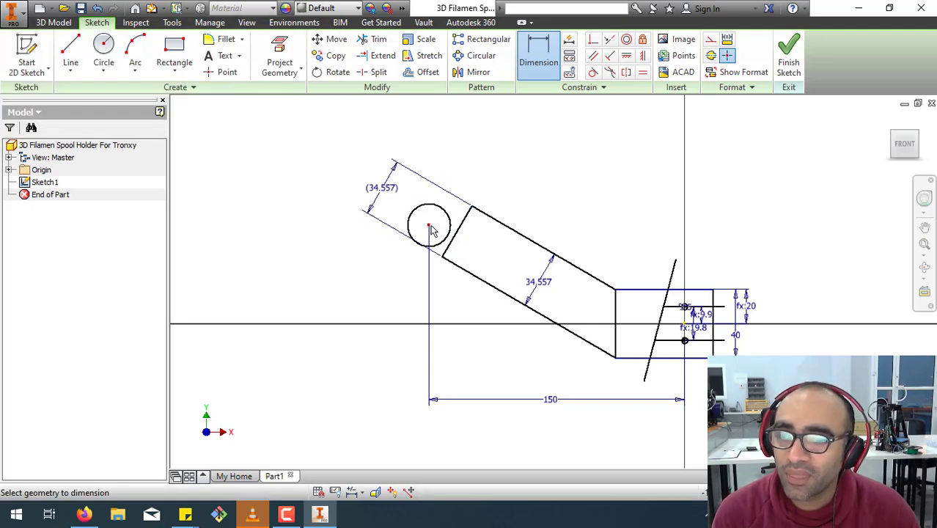
Dimension the perpendicular distance from the end circle's center to the arm's lower slanted line.
left_click(450, 261)
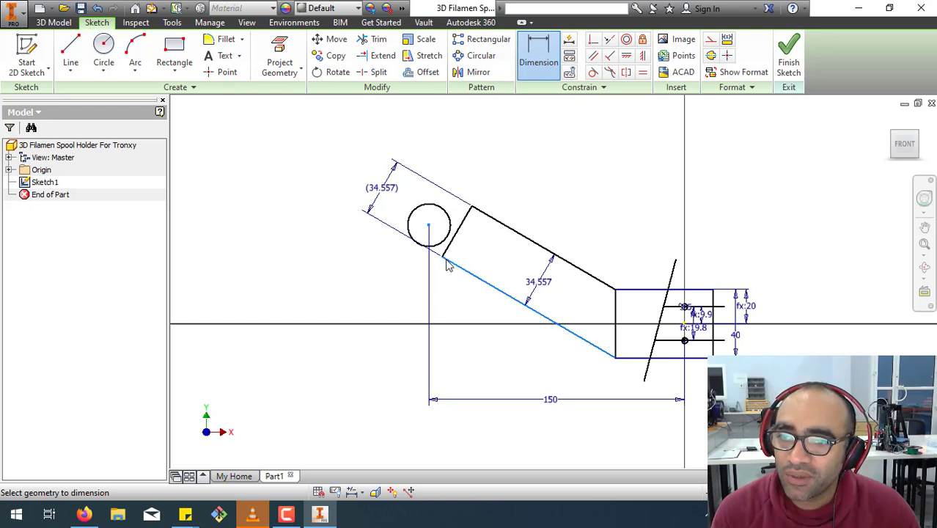
left_click(452, 258)
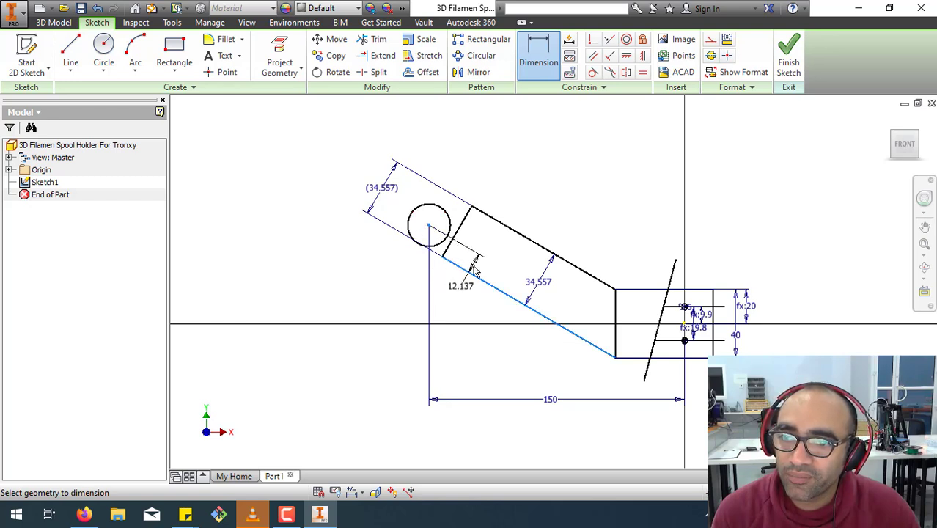
left_click(475, 271)
left_click_drag(481, 297, 319, 273)
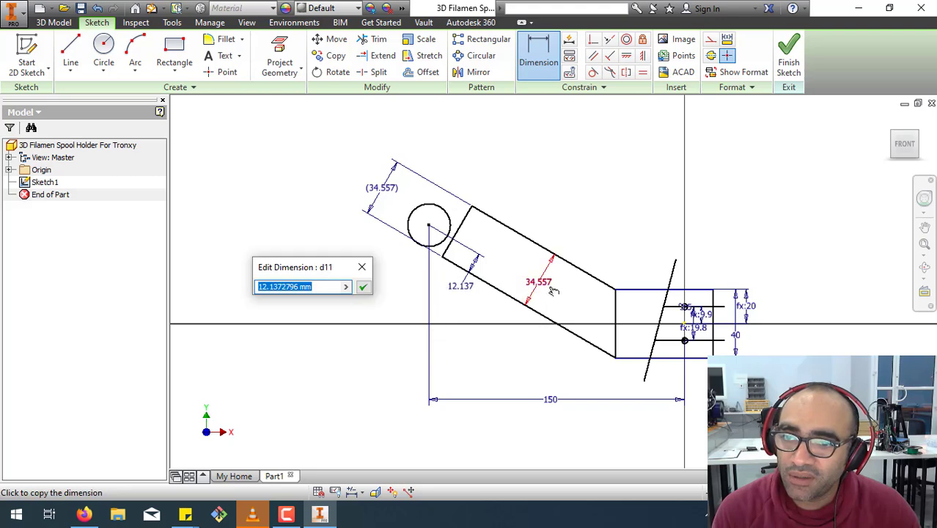
Try to set the circle center's distance from the lower slanted line to d9/2, and undo it.
left_click(547, 286)
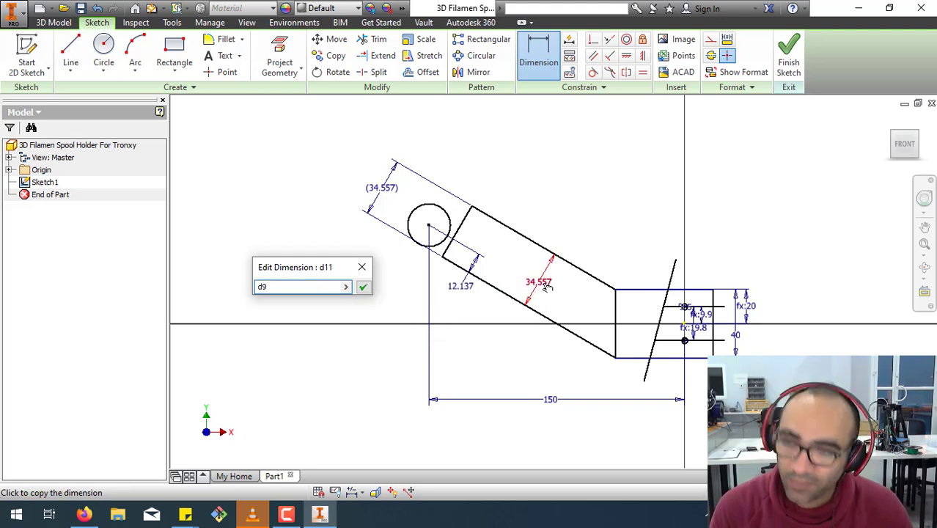
type("/2")
key("Return")
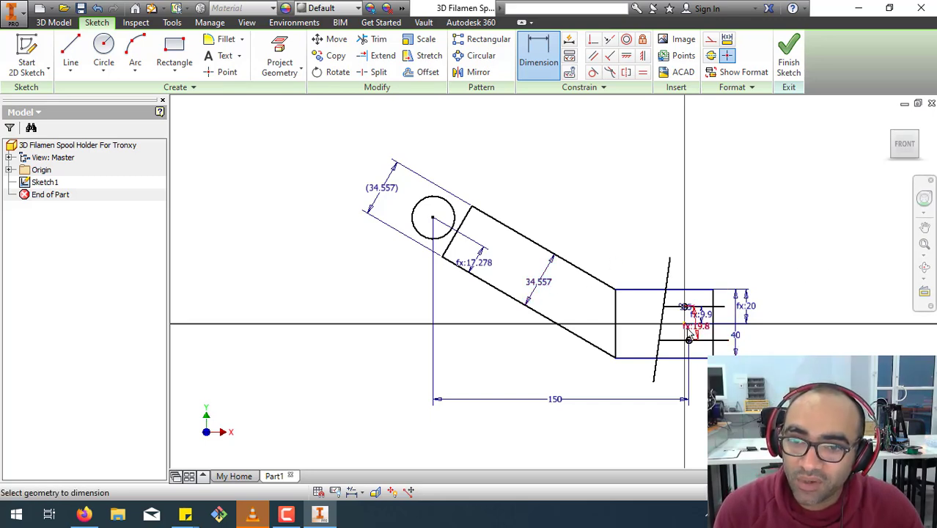
scroll(690, 334, "up", 5)
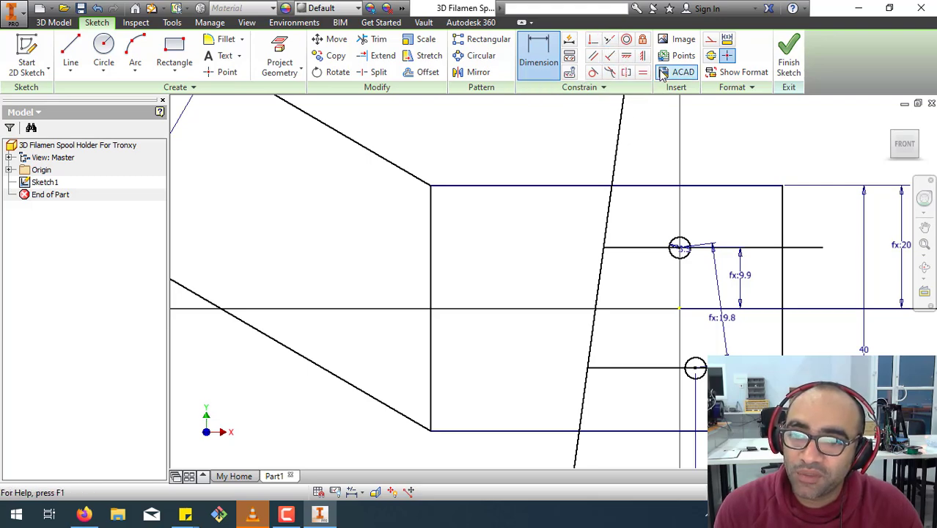
scroll(620, 341, "down", 5)
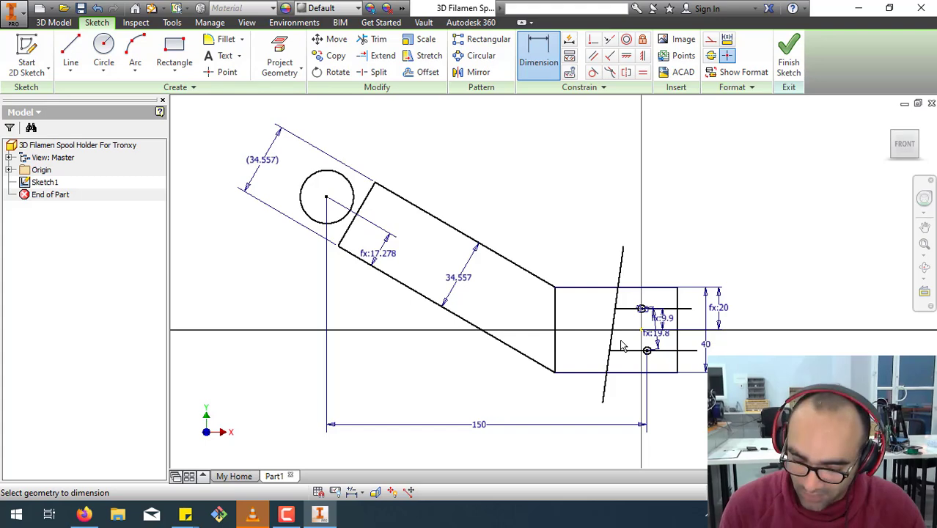
key("ctrl+z")
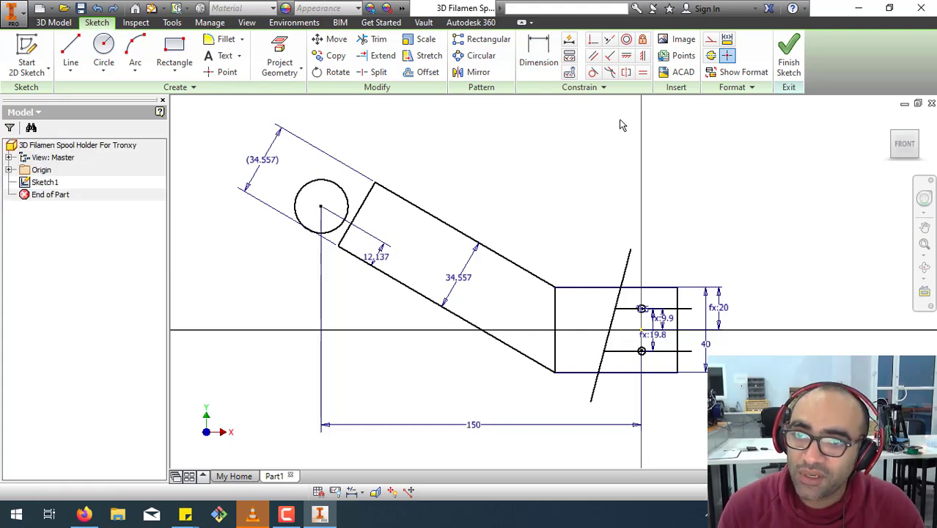
Apply a vertical constraint aligning the lower hole's center with the sketch's center point.
left_click(643, 57)
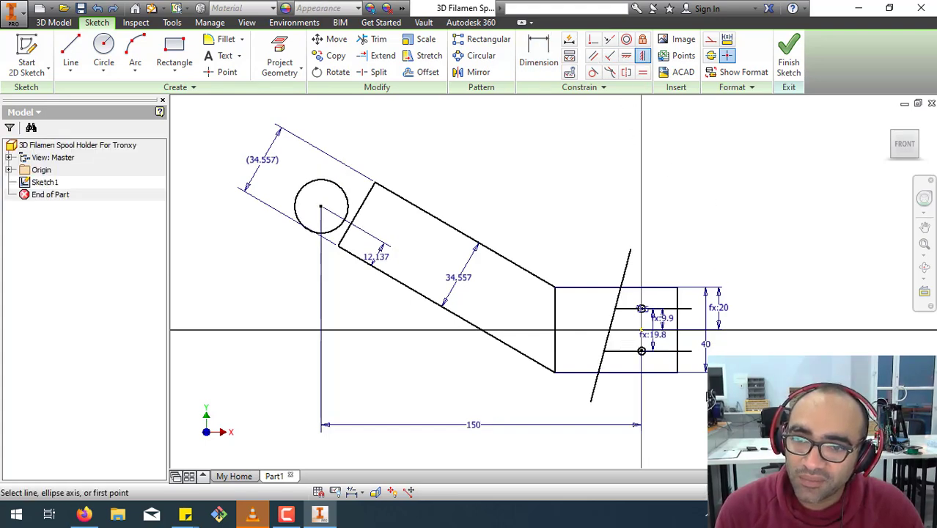
scroll(653, 370, "up", 5)
left_click(615, 304)
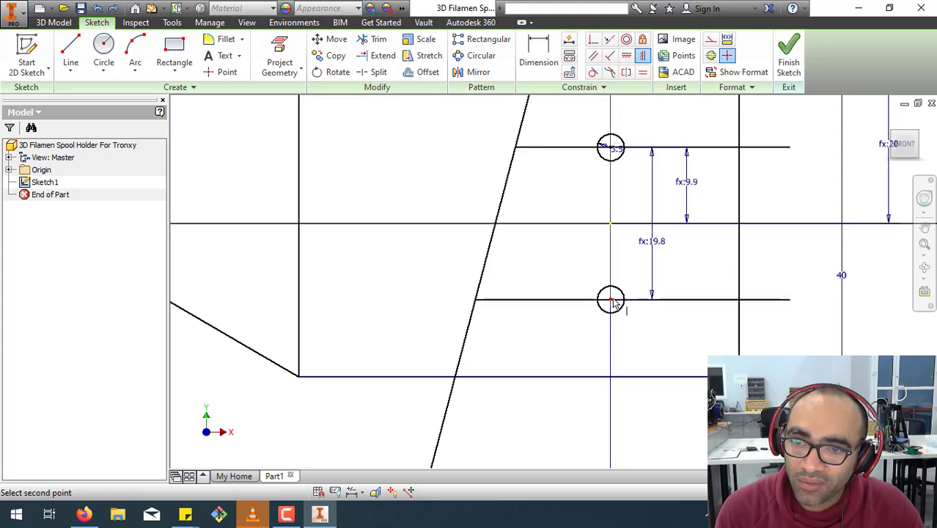
left_click(613, 230)
right_click(552, 256)
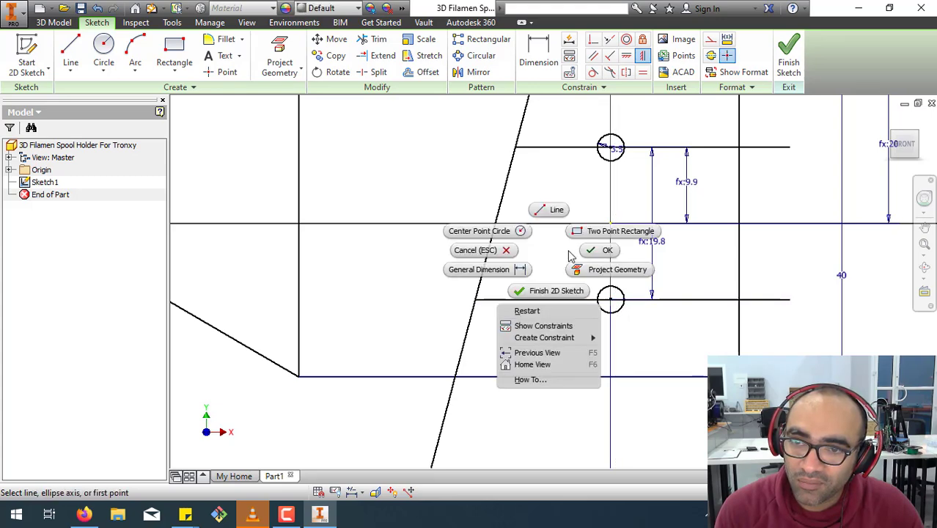
left_click(602, 249)
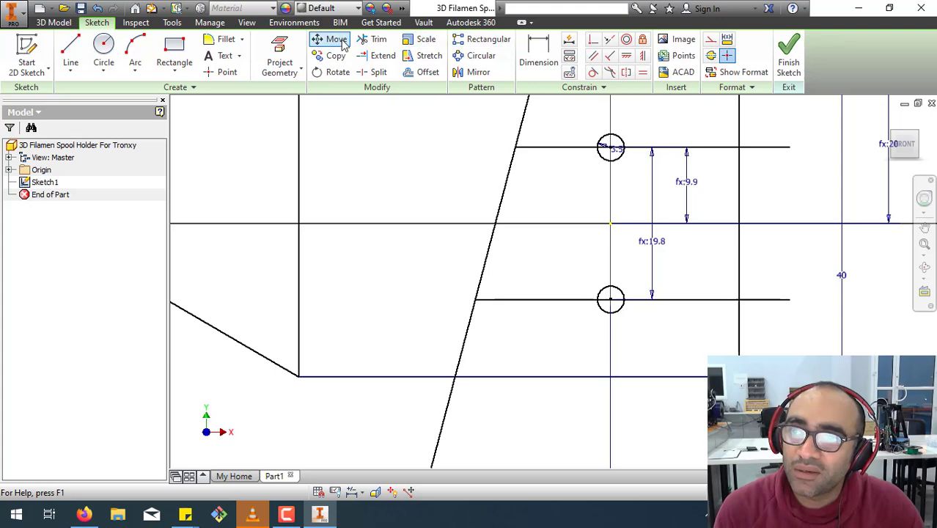
Trim the parts of both horizontal lines that extend past the two mounting holes away from the arm.
left_click(376, 39)
left_click(720, 151)
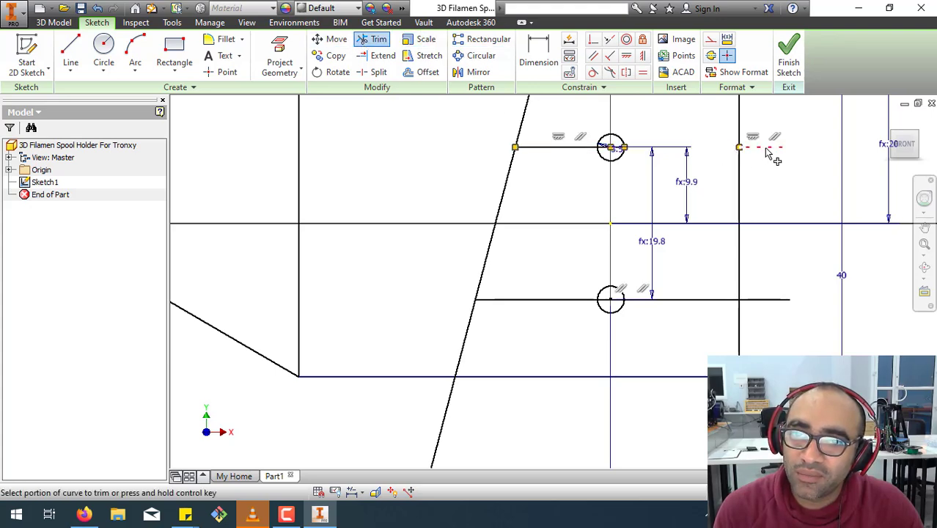
left_click(766, 148)
left_click(773, 299)
left_click(688, 301)
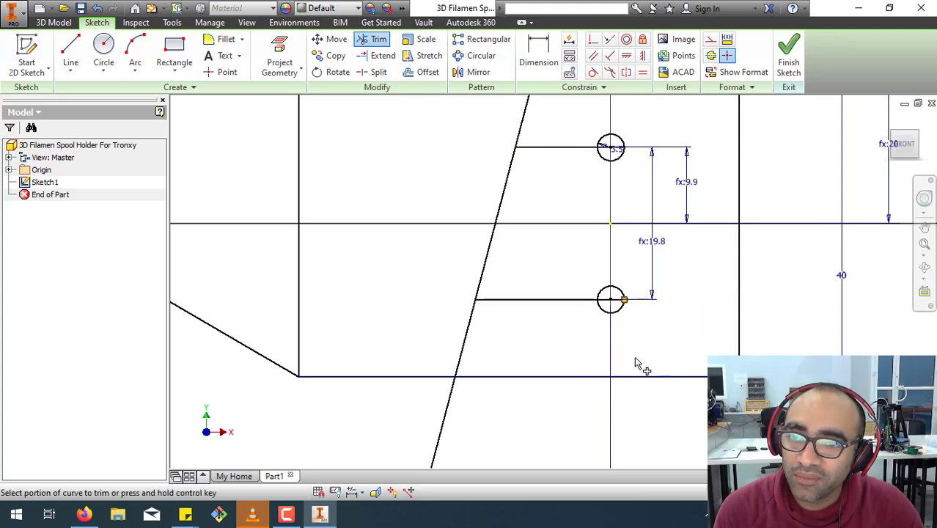
Dimension the lengths of the upper and lower horizontal lines between the inclined line and the holes, keeping the drawn values.
left_click(539, 53)
left_click(549, 152)
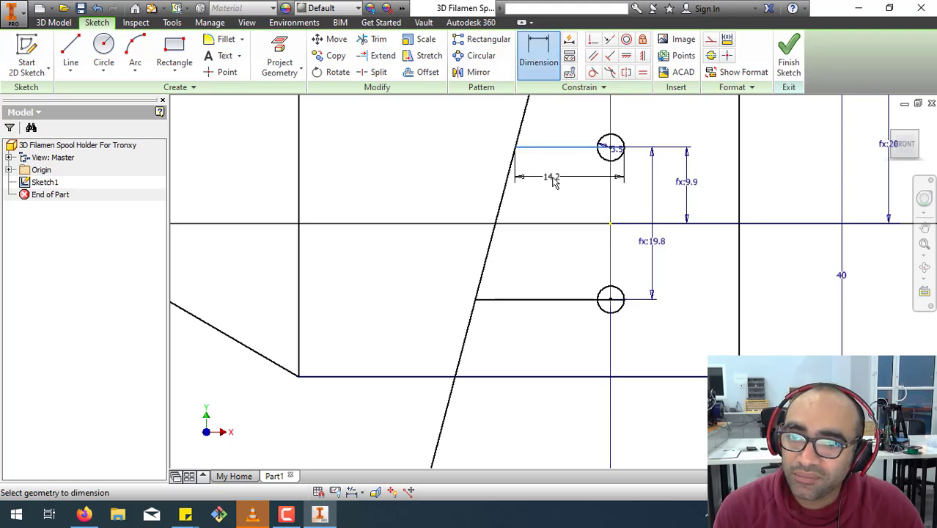
left_click(551, 177)
left_click(601, 229)
left_click(543, 306)
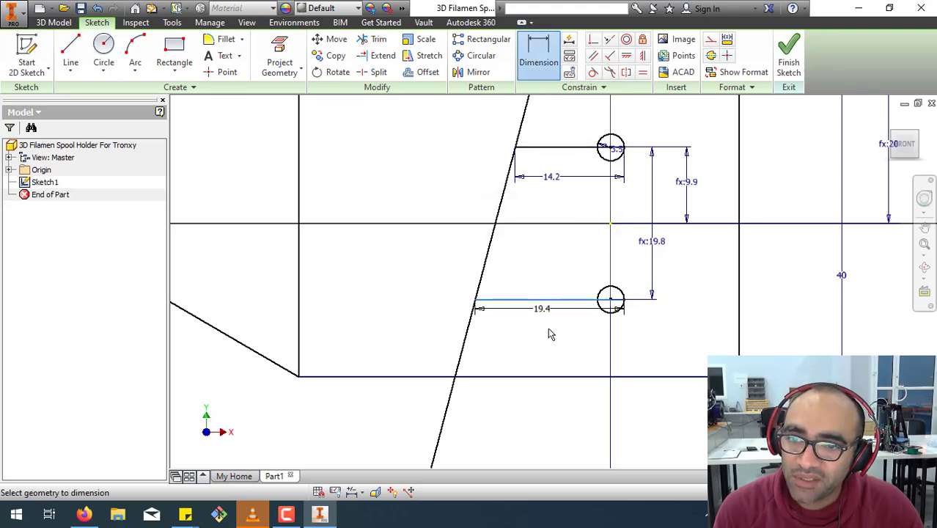
left_click(550, 335)
key("Return")
Trim the steep inclined line's overhanging ends above and below the 40 mm mounting rectangle.
scroll(660, 403, "up", 4)
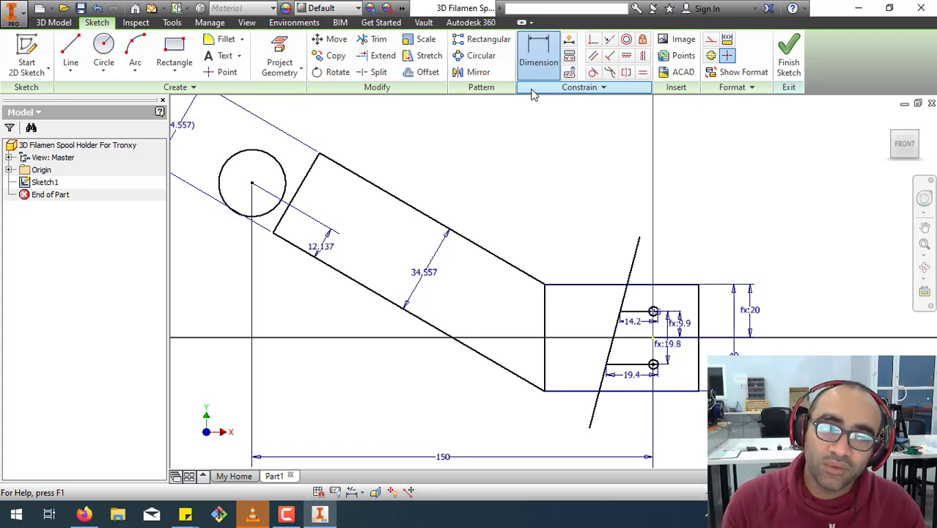
key("d")
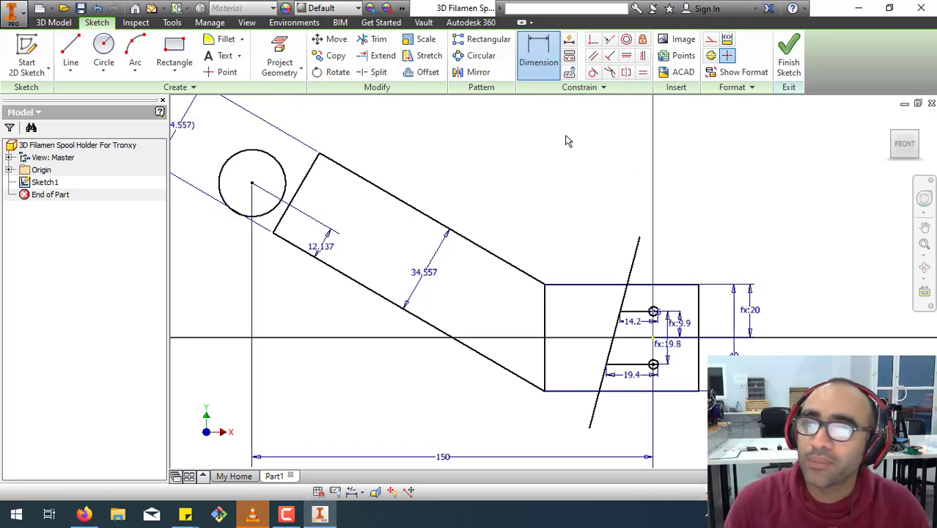
key("x")
left_click(632, 264)
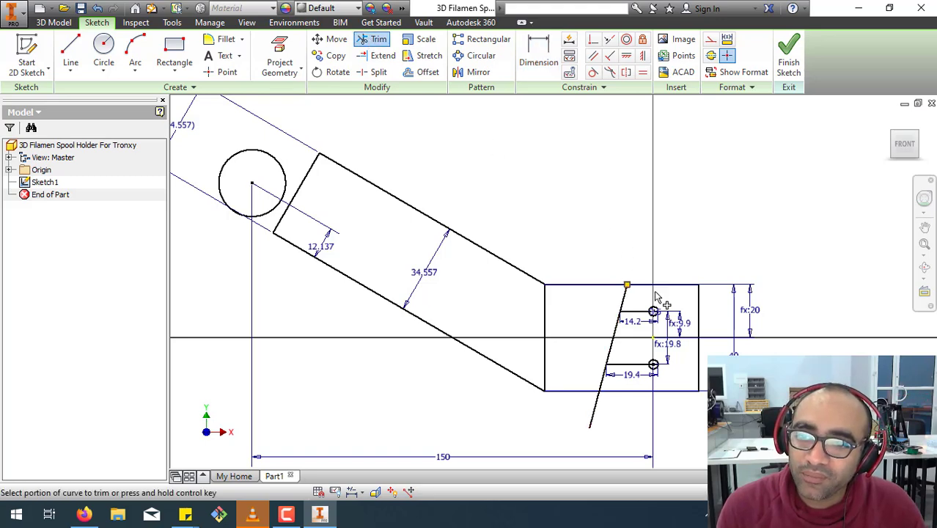
left_click(600, 415)
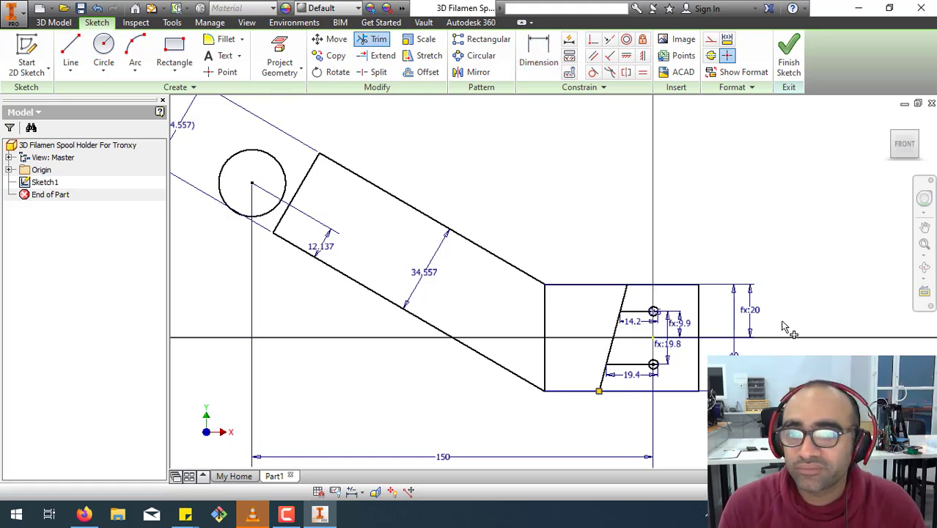
scroll(776, 297, "down", 2)
right_click(556, 358)
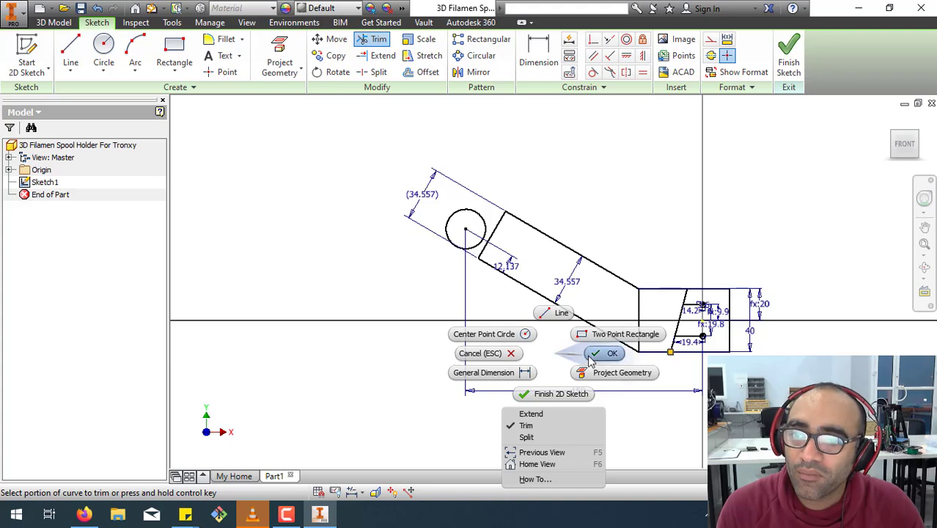
left_click(590, 354)
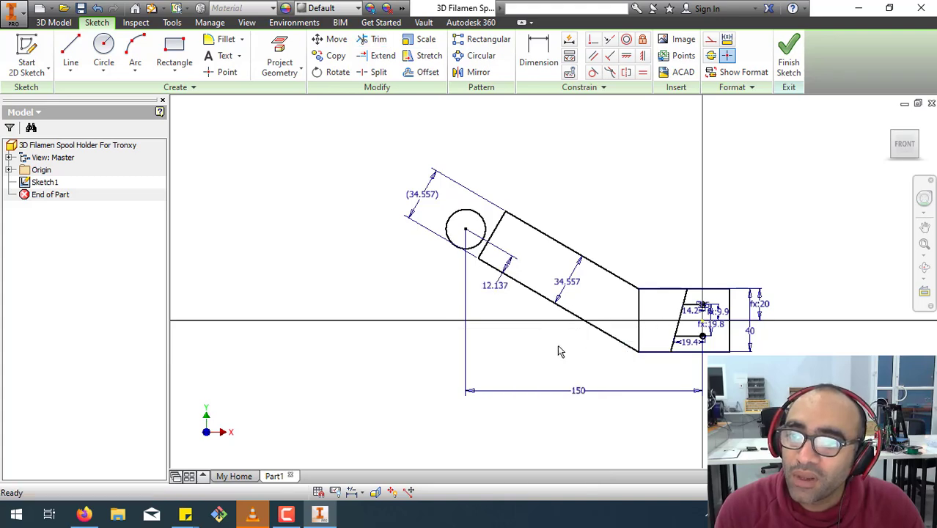
Set the end circle center's distance from the lower slanted line to half the arm's width, d9/2.
double_click(495, 290)
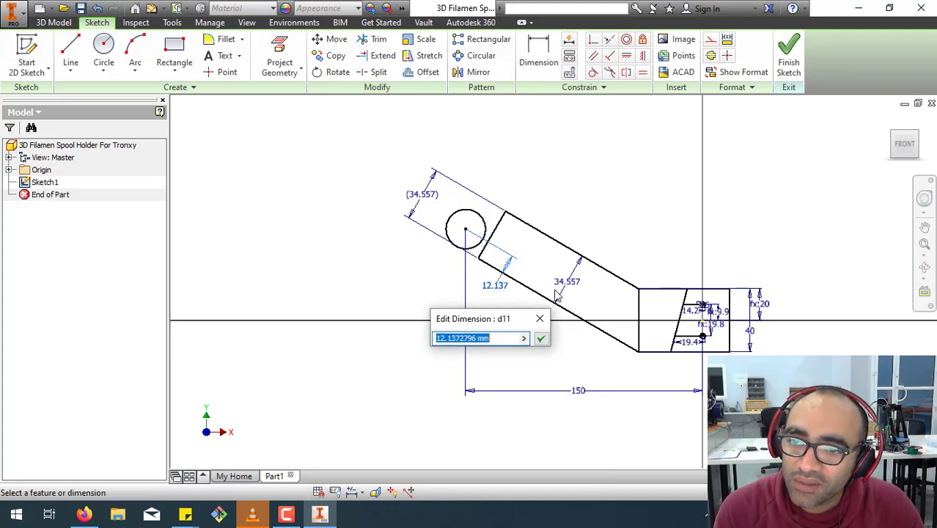
left_click(570, 285)
type("/2")
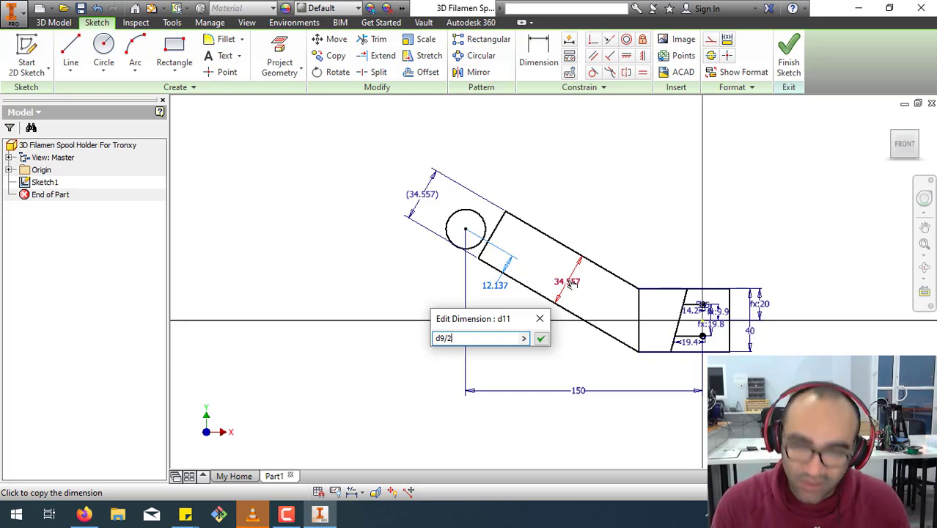
key("Return")
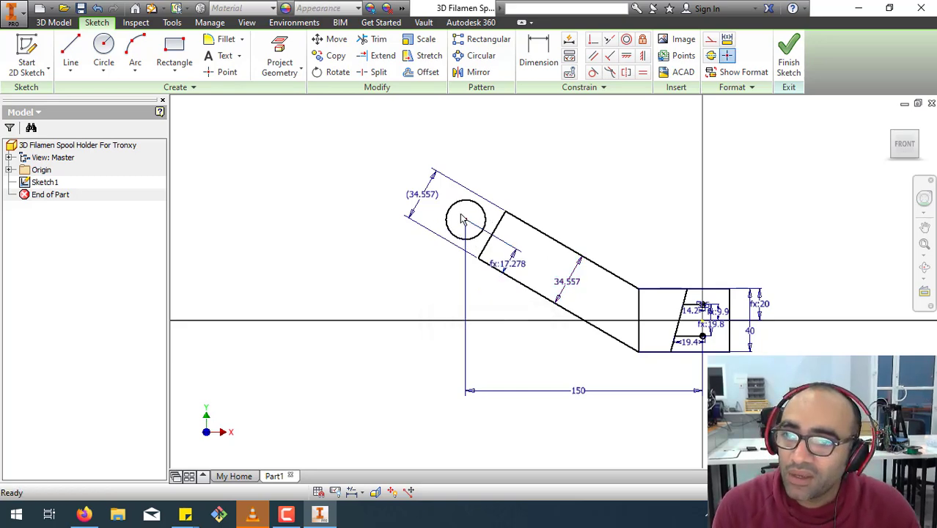
Remove the driven width dimension beyond the arm's end and move the arm's end edge outward past the end circle.
right_click(424, 199)
left_click(423, 159)
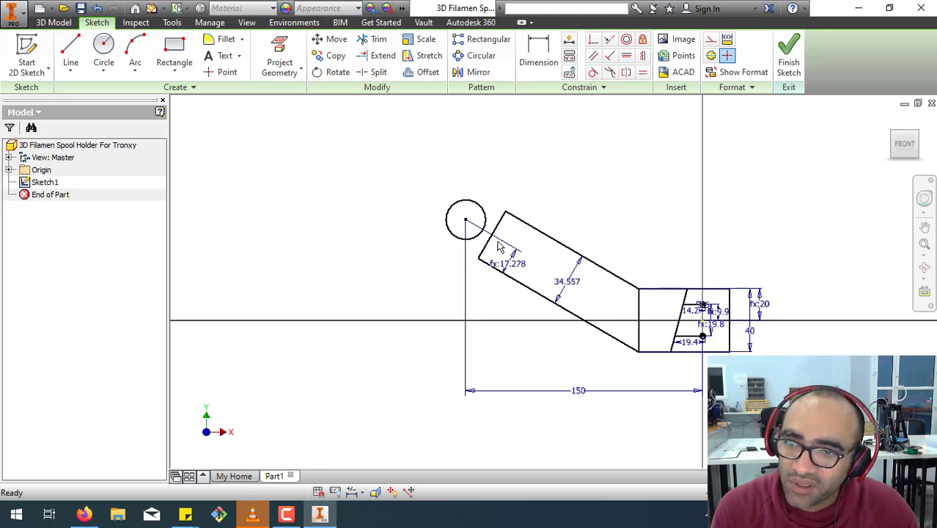
left_click_drag(496, 236, 438, 207)
left_click(539, 62)
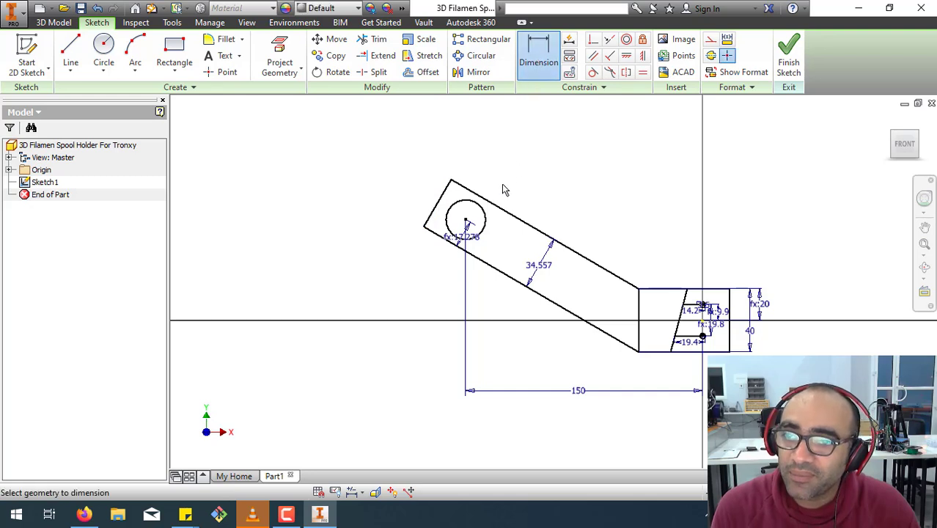
Draw a circle about 34.56 mm in diameter, concentric with the end circle and tangent to the arm's upper slanted line.
left_click(103, 49)
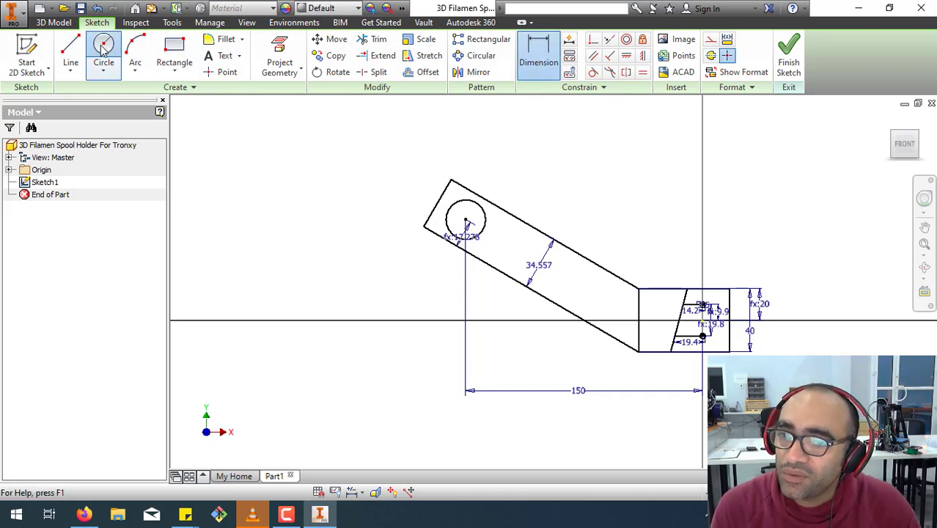
left_click(465, 218)
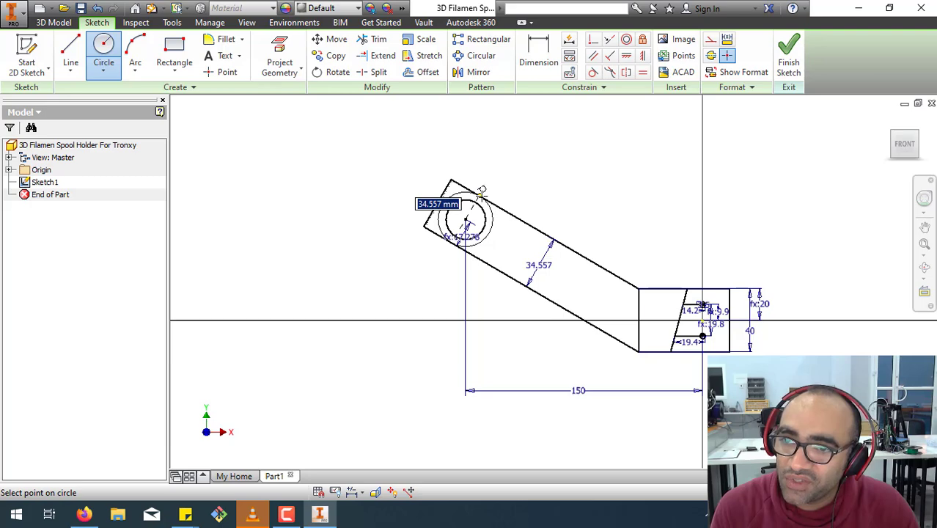
left_click(481, 192)
right_click(556, 162)
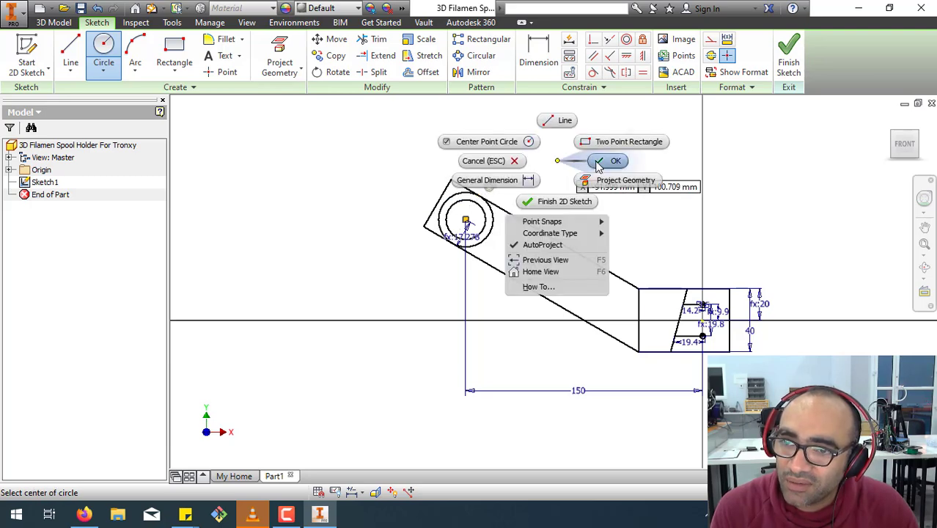
left_click(608, 159)
Trim the arm's square end and the inner part of the tangent circle to leave a rounded arm end.
left_click(374, 39)
left_click(463, 187)
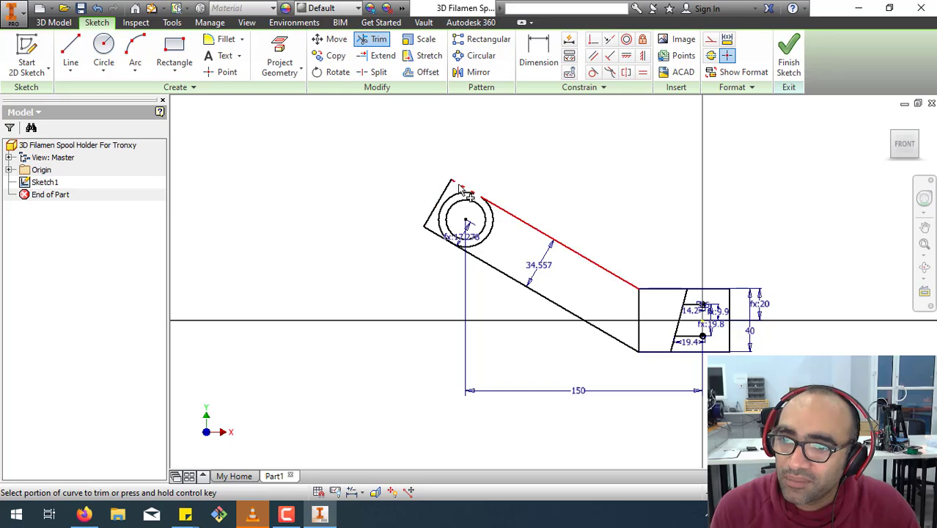
left_click(432, 233)
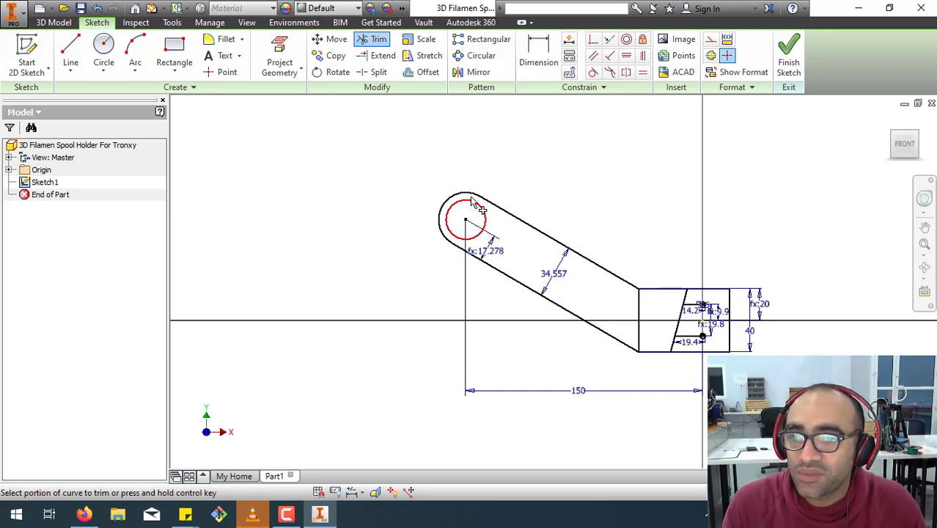
right_click(530, 167)
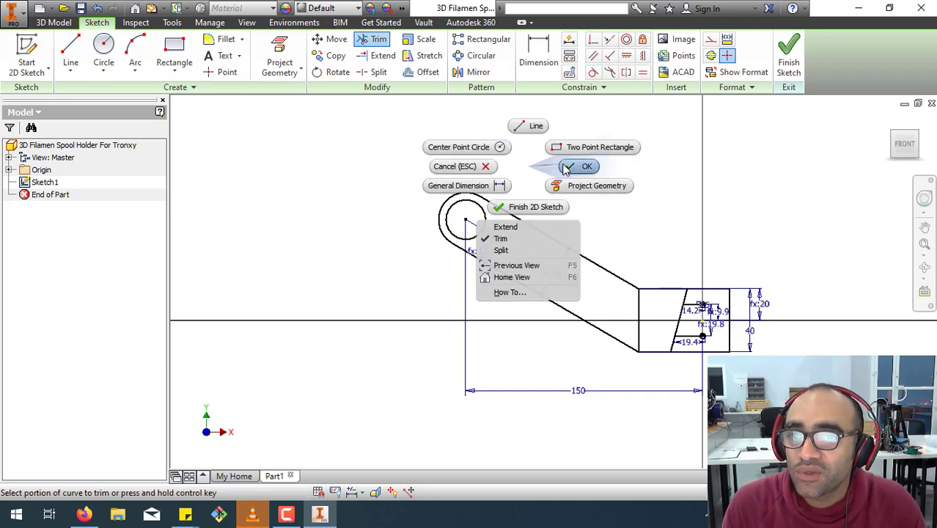
left_click(565, 164)
Draw a larger circle about 67 mm in diameter around the arm's rounded end, centered on the end circle.
left_click(103, 50)
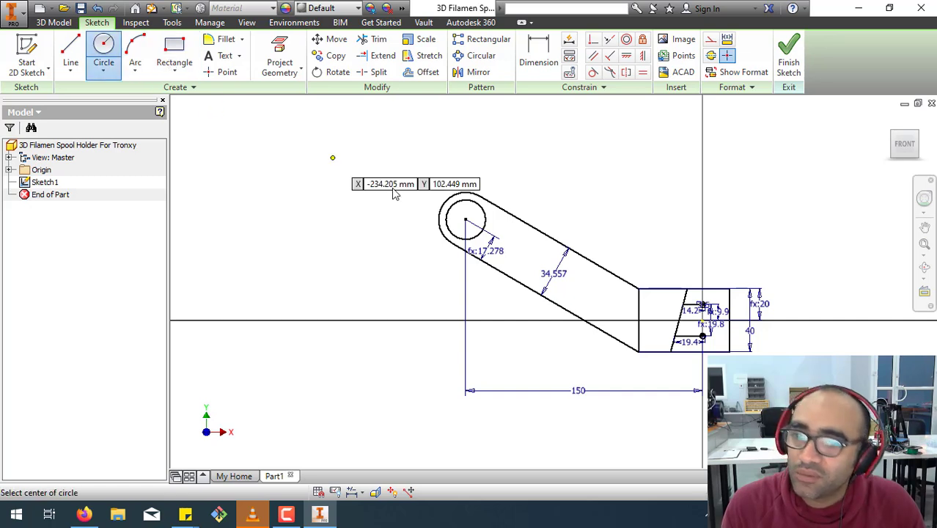
left_click(466, 219)
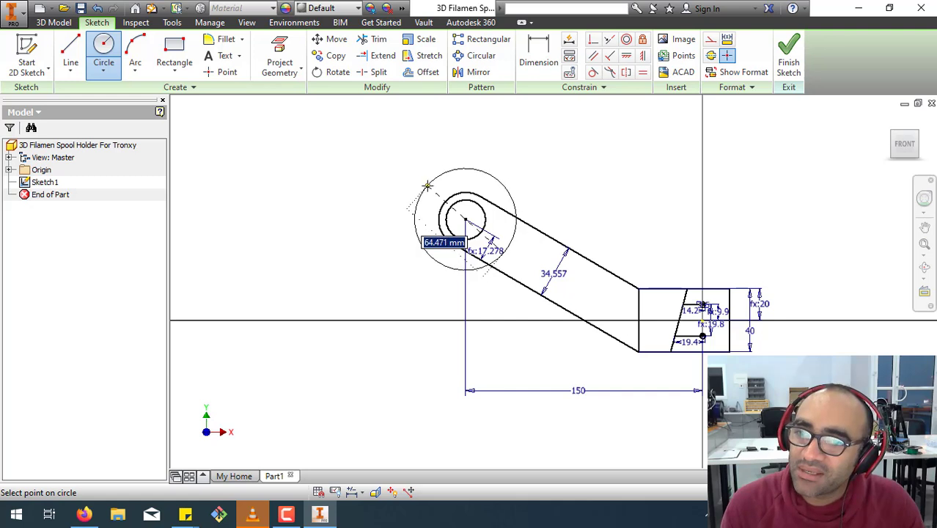
left_click(426, 185)
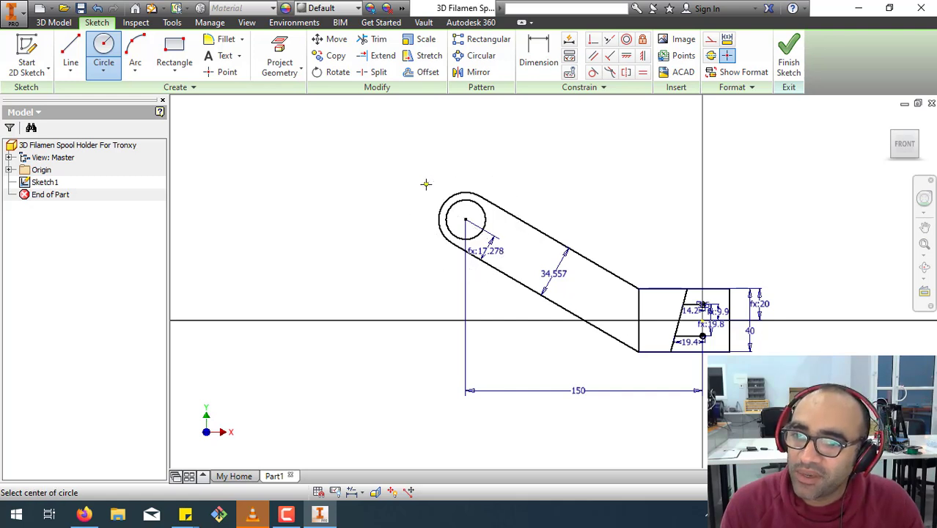
right_click(344, 184)
left_click(271, 184)
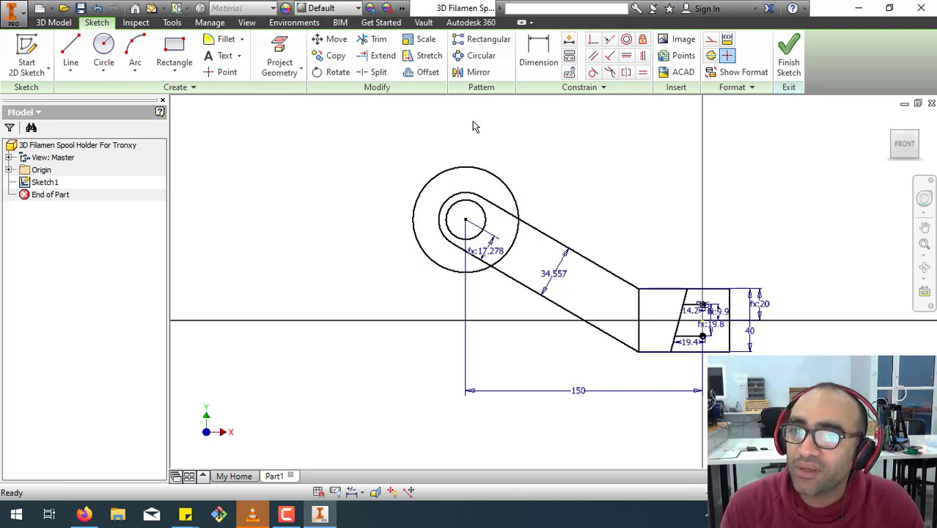
Dimension the large outer circle at the arm's end with a diameter of 60 mm.
key("d")
left_click(474, 167)
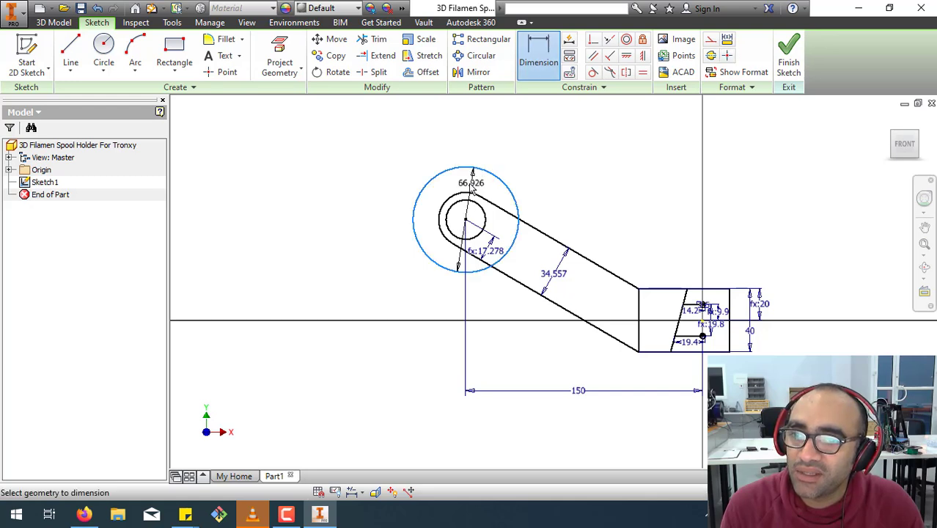
left_click(464, 185)
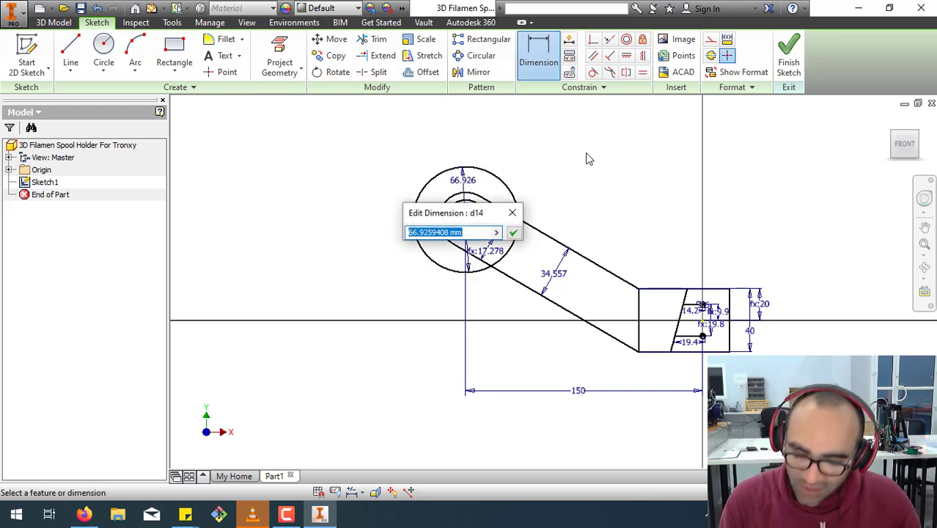
type("60")
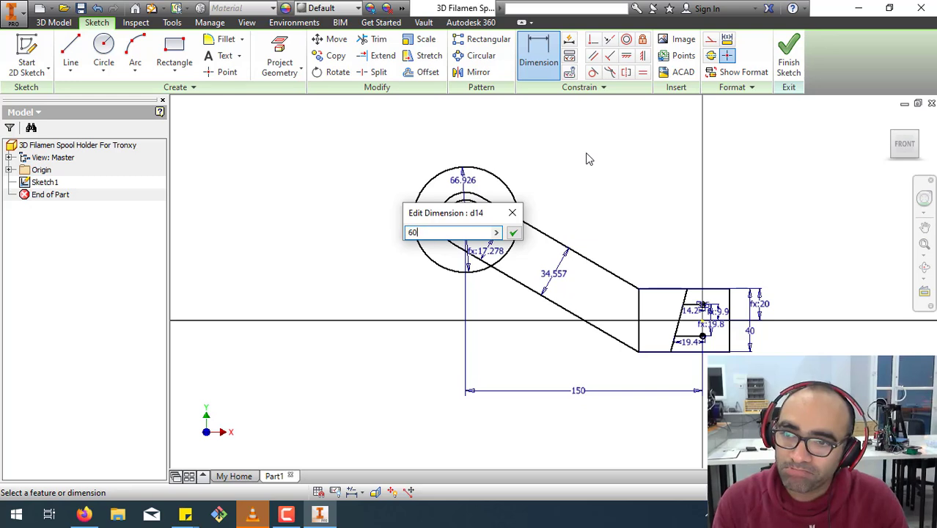
key("Return")
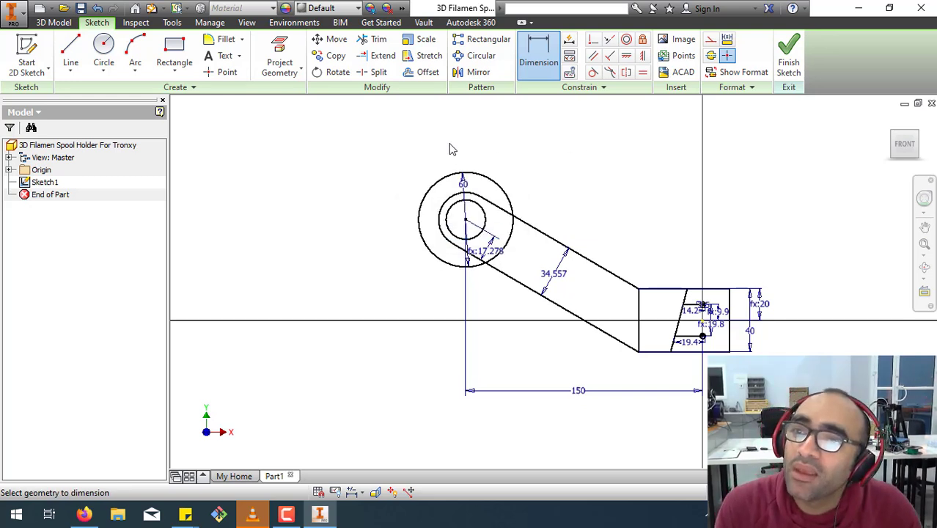
Trim the arm lines and arc inside the 60 mm circle plus the circle's segment between the arm lines, and finish the sketch.
left_click(377, 39)
left_click(496, 209)
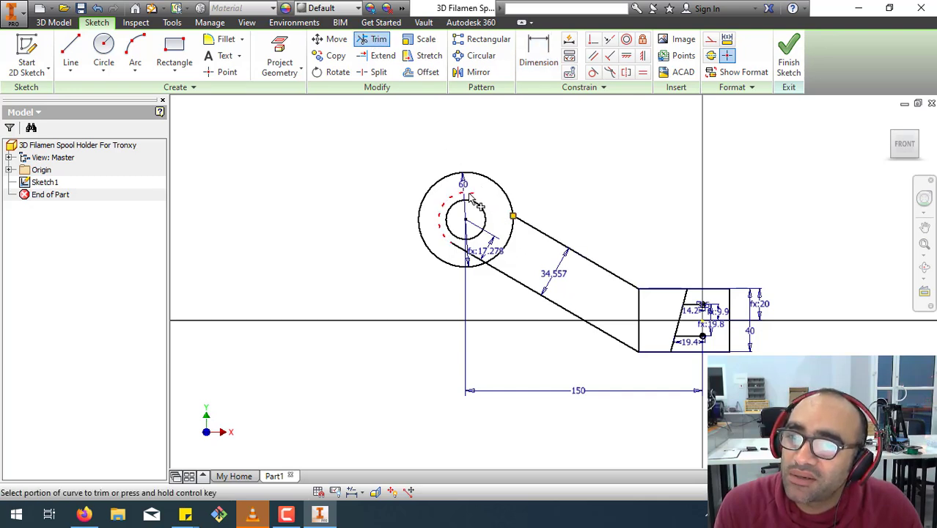
left_click(471, 249)
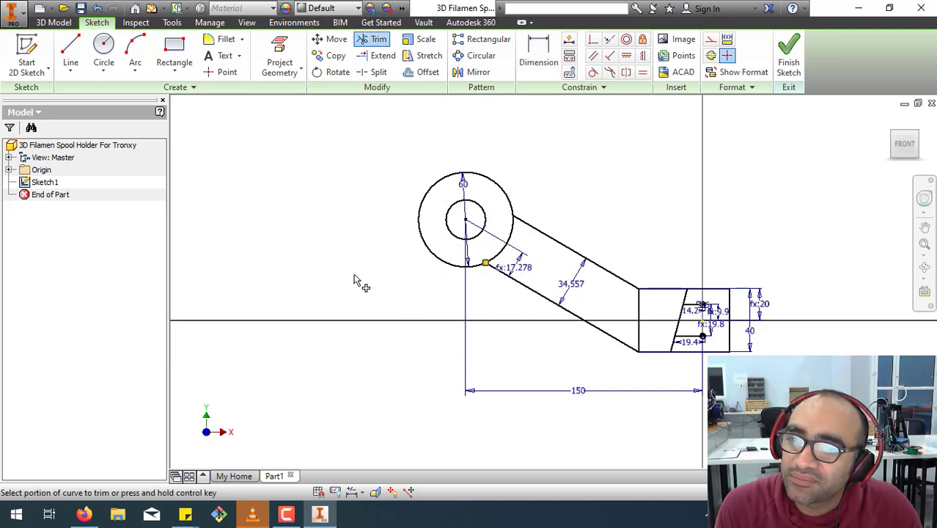
left_click(504, 256)
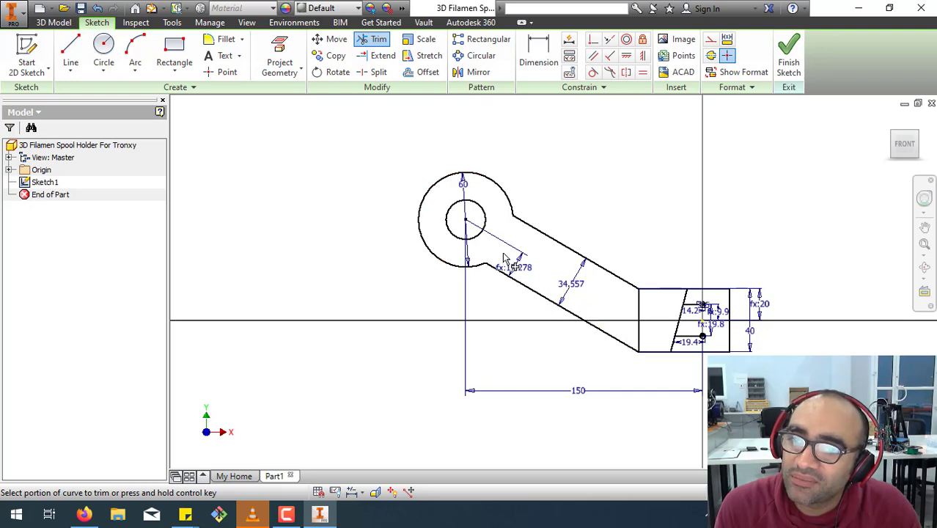
right_click(306, 207)
key("Escape")
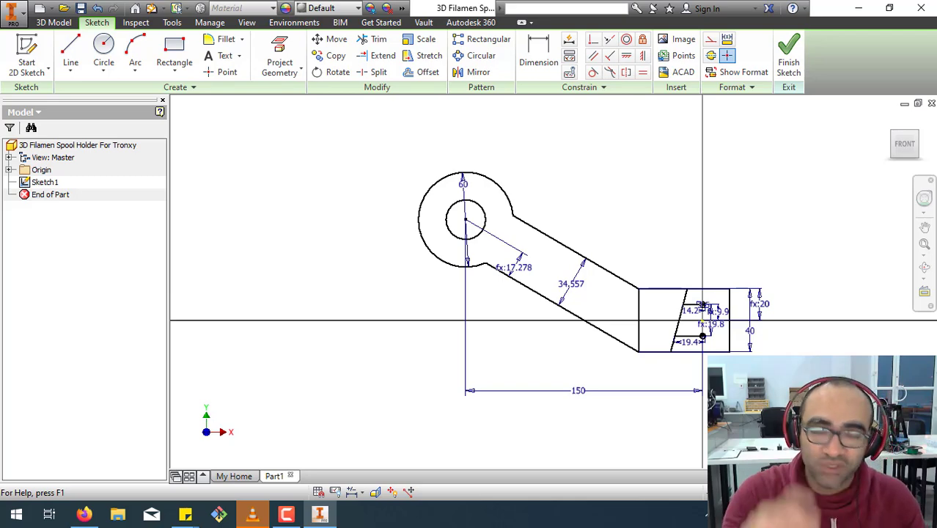
left_click(784, 60)
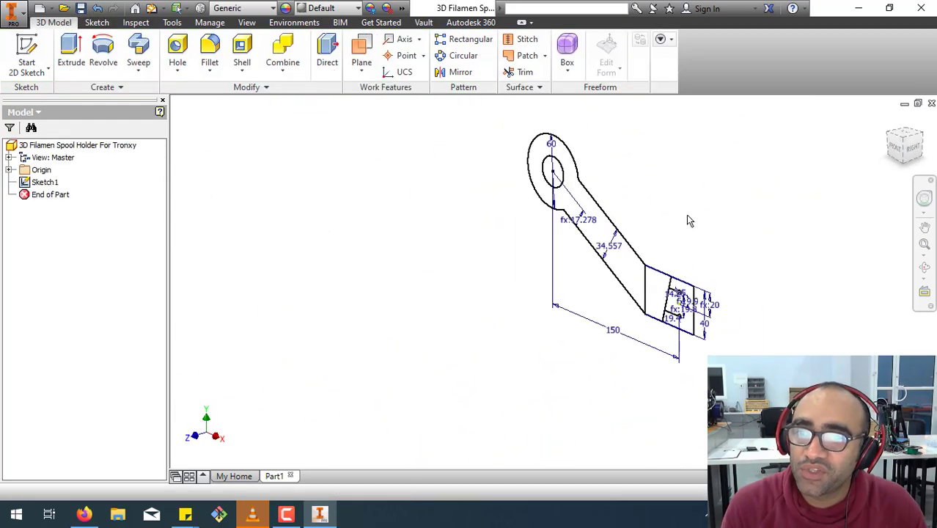
left_click(70, 58)
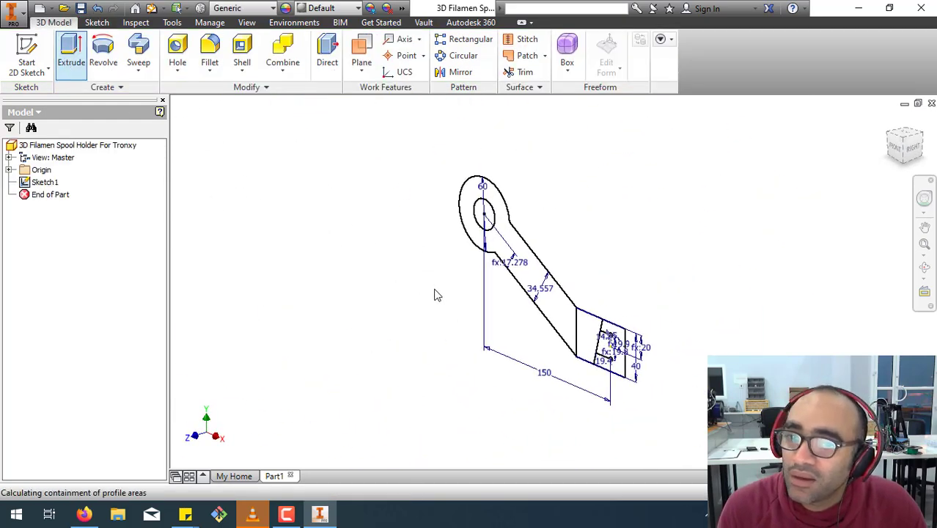
left_click(527, 267)
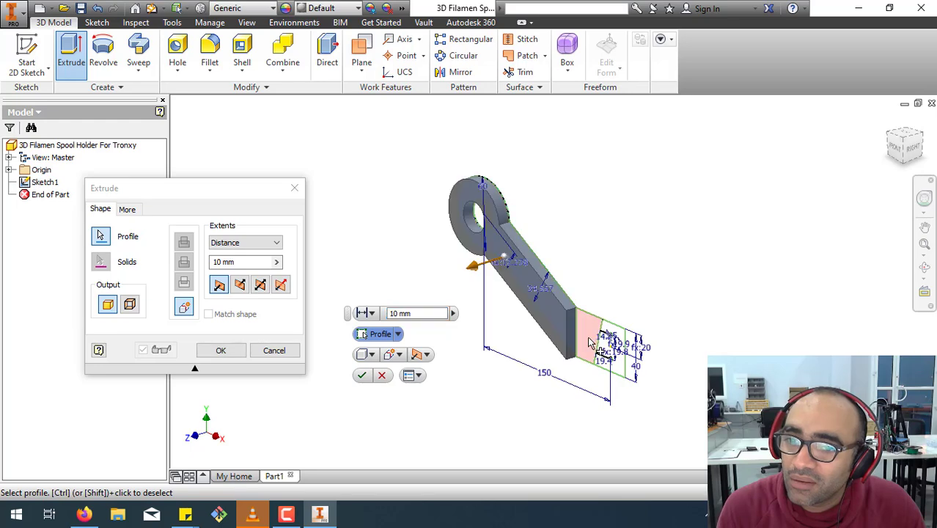
scroll(613, 349, "down", 4)
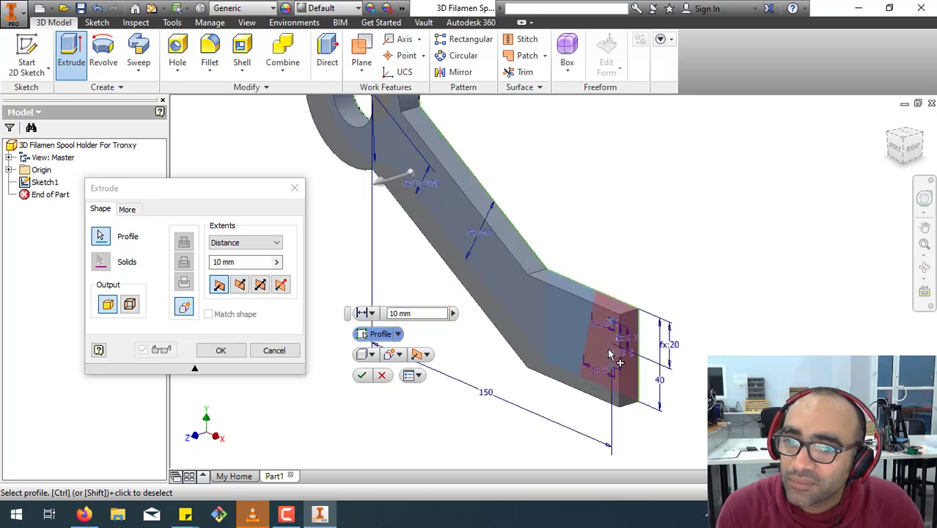
left_click(263, 285)
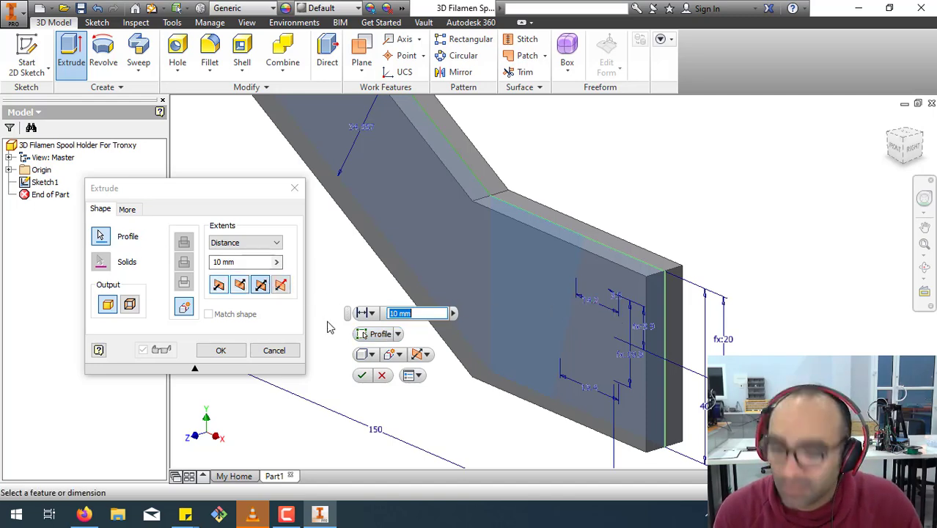
key("F4")
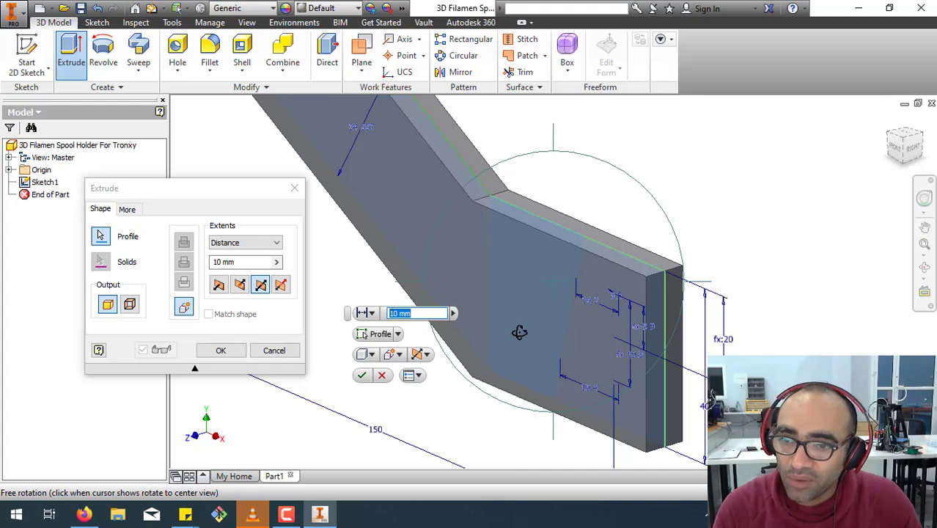
mouse_move(519, 334)
left_mouse_down()
mouse_move(553, 318)
mouse_move(603, 268)
mouse_move(564, 297)
mouse_move(471, 295)
mouse_move(466, 304)
mouse_move(564, 283)
mouse_move(592, 263)
mouse_move(542, 281)
left_mouse_up()
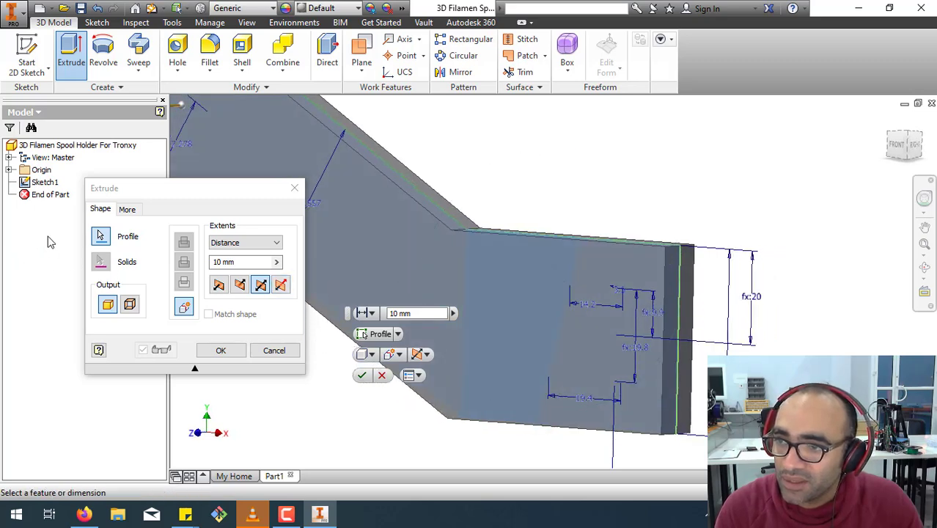
left_click(100, 242)
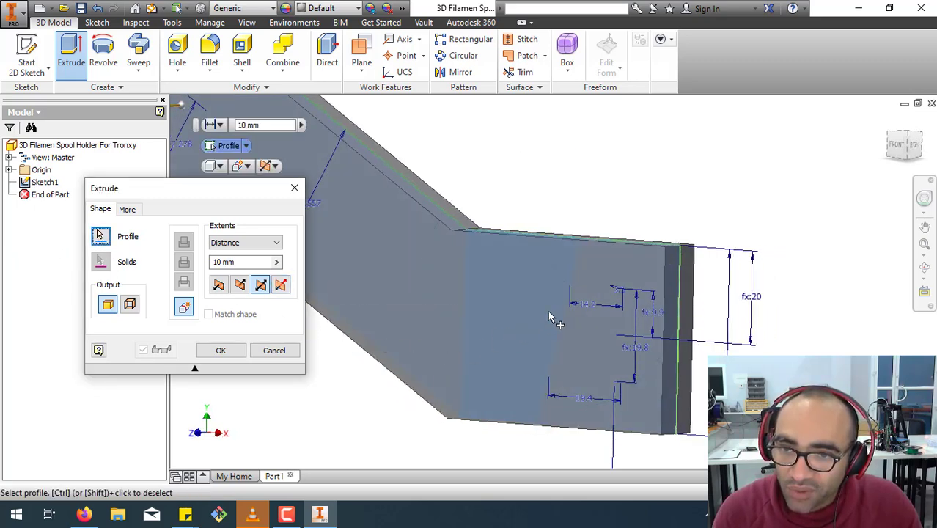
left_click(615, 289)
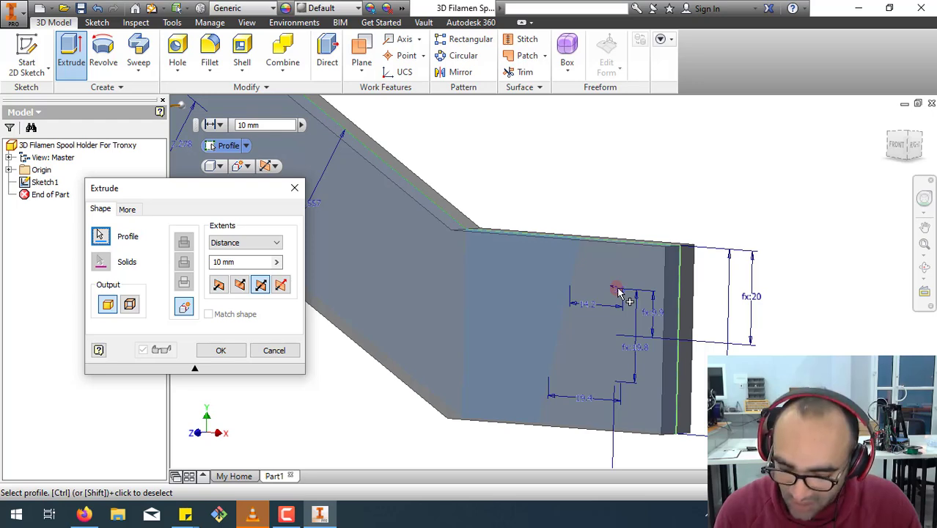
left_click(618, 292)
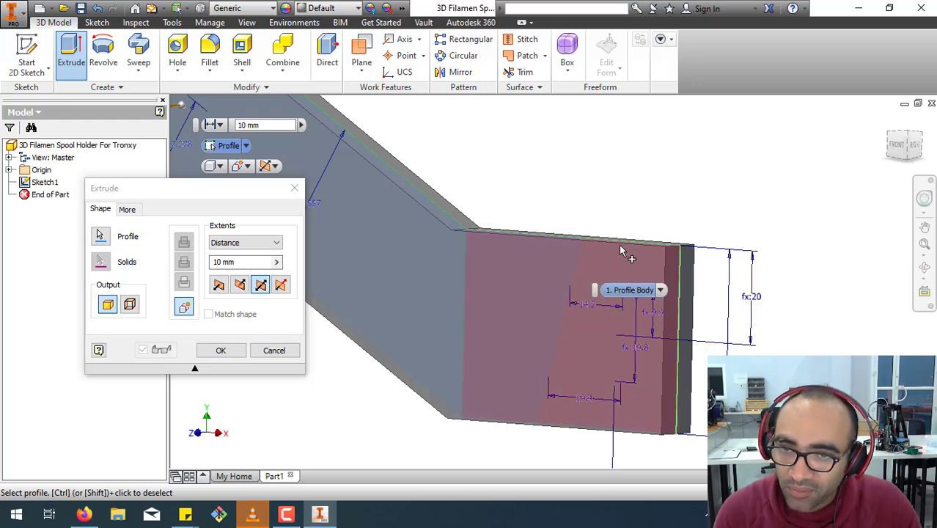
key("Escape")
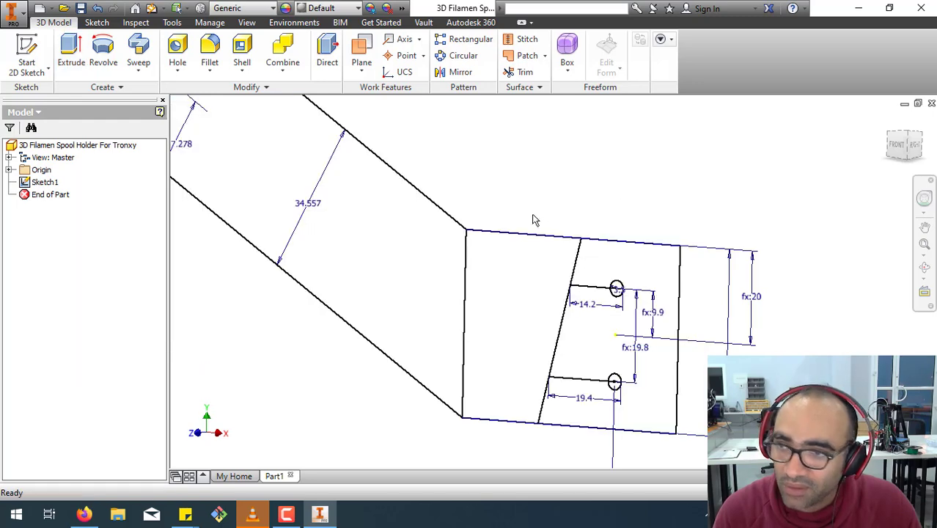
Extrude the arm profile together with both regions of the mounting end, symmetrically about the sketch plane.
left_click(77, 50)
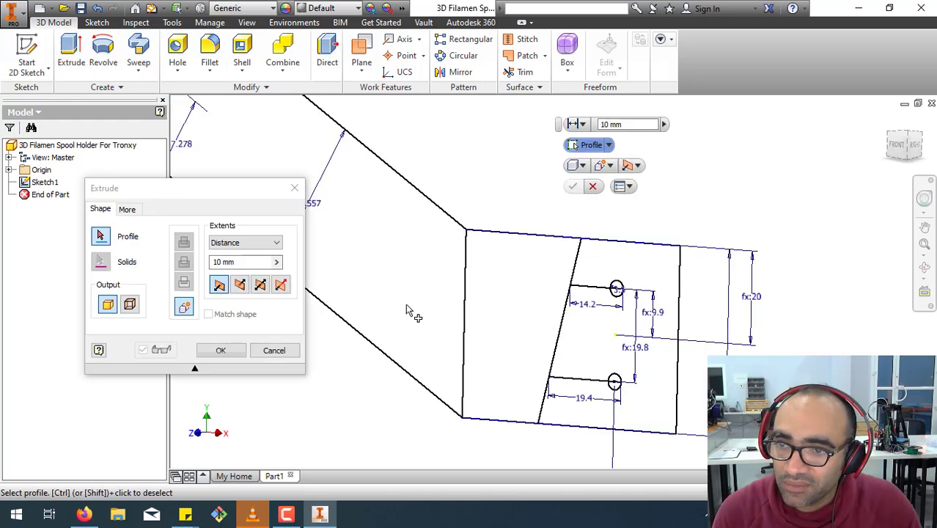
left_click(488, 317)
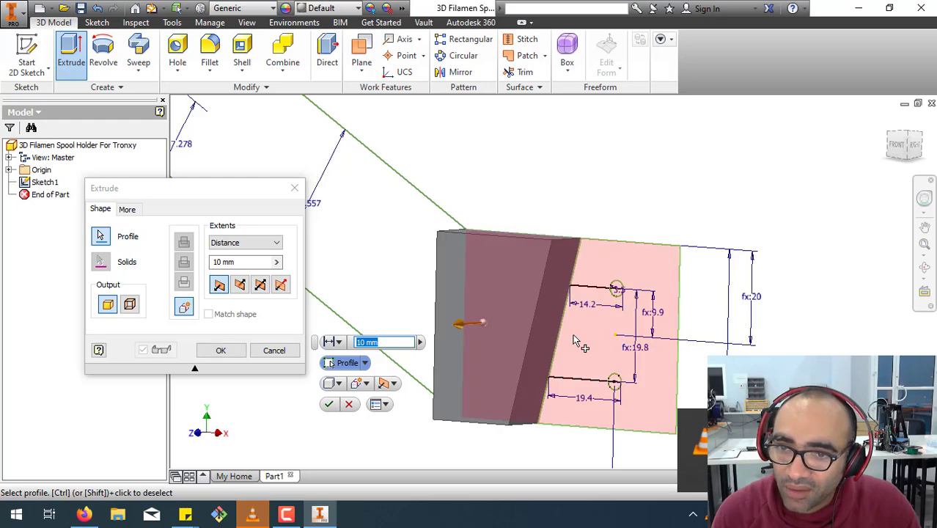
left_click(381, 243)
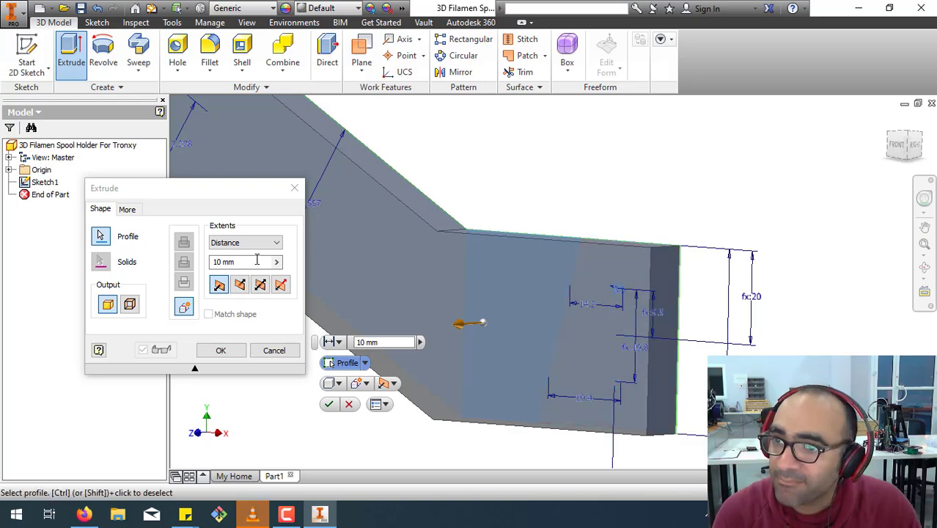
left_click(240, 285)
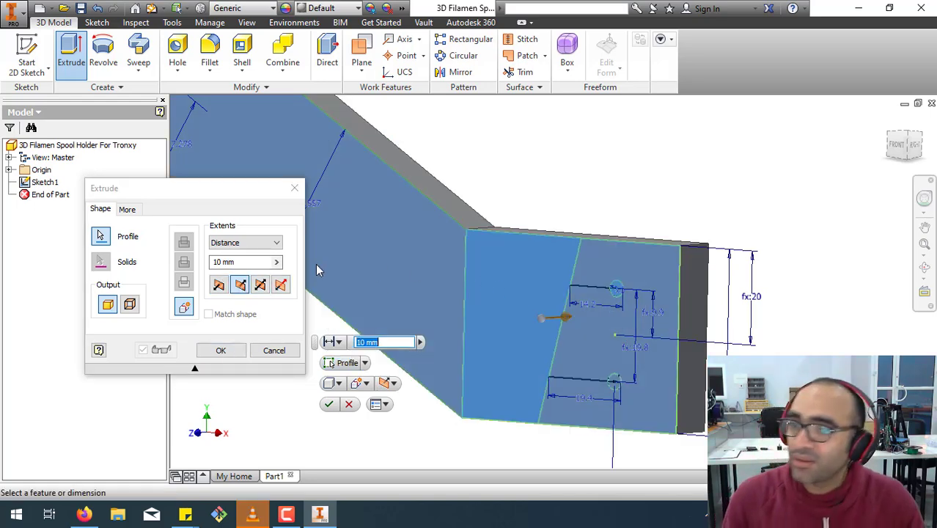
left_click(261, 285)
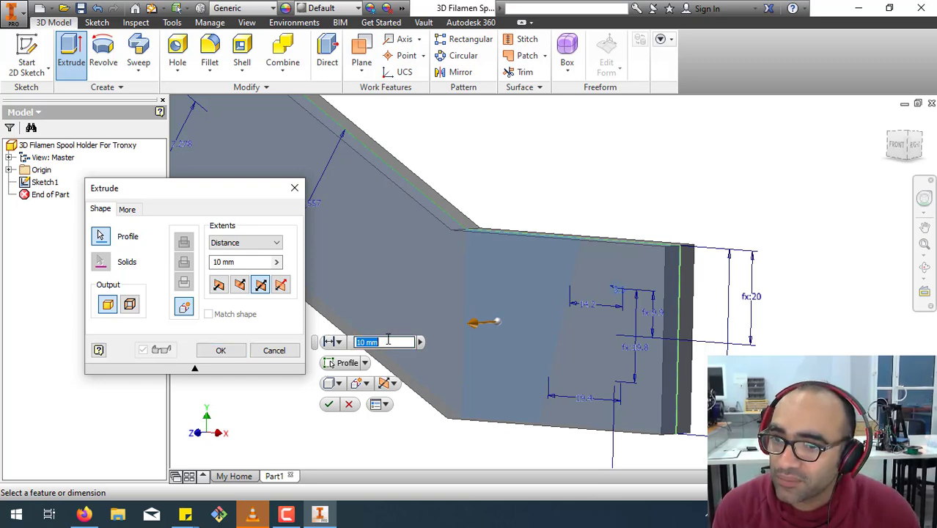
Set the holder's extrusion distance to the expression 7.5 + 4 + 4 mm.
double_click(386, 343)
left_click_drag(387, 343, 314, 347)
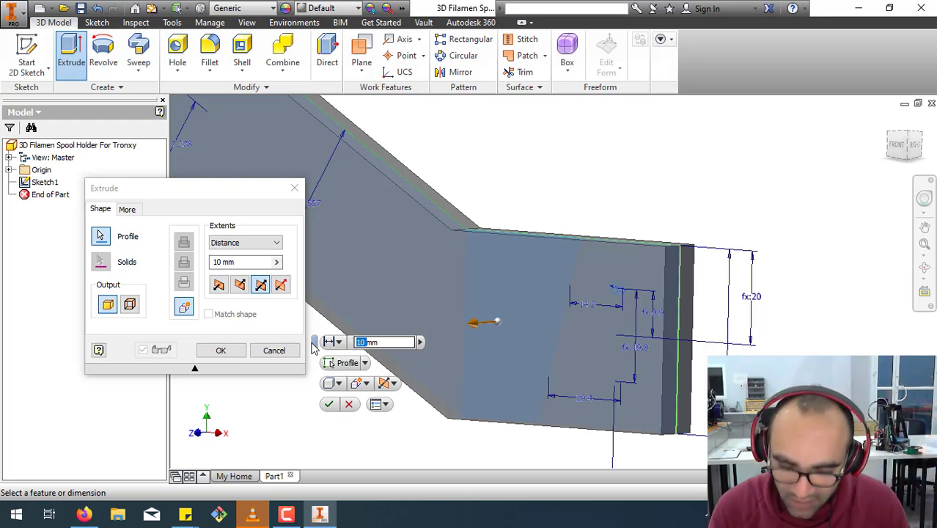
type("7mm")
type("5 ")
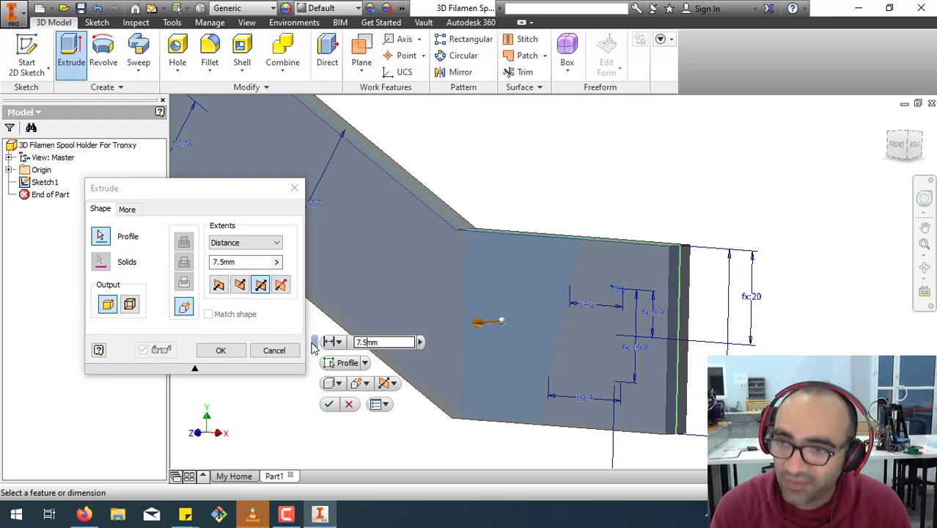
type("+")
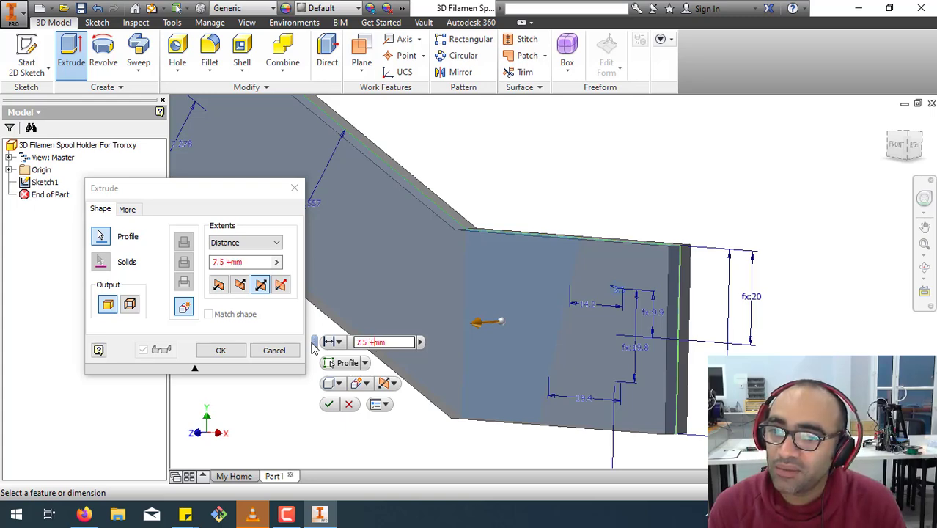
type("4 ")
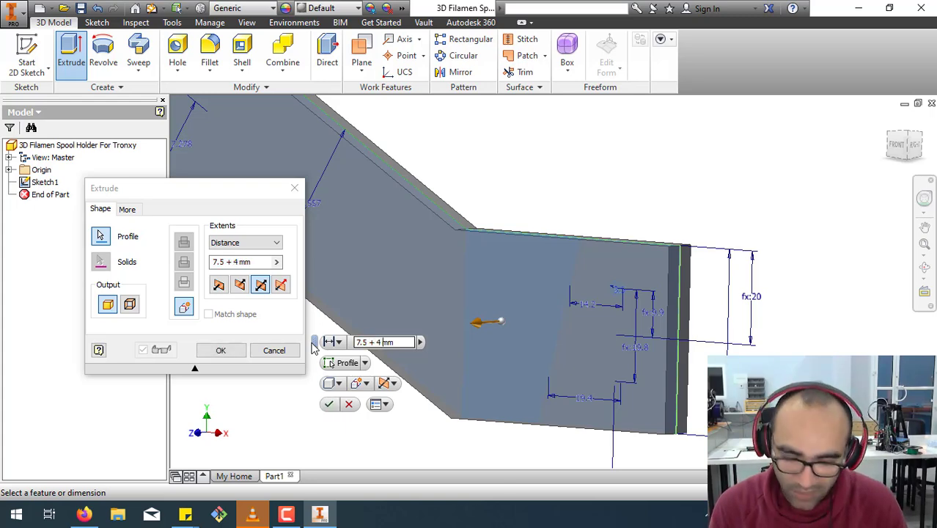
type("+ 4")
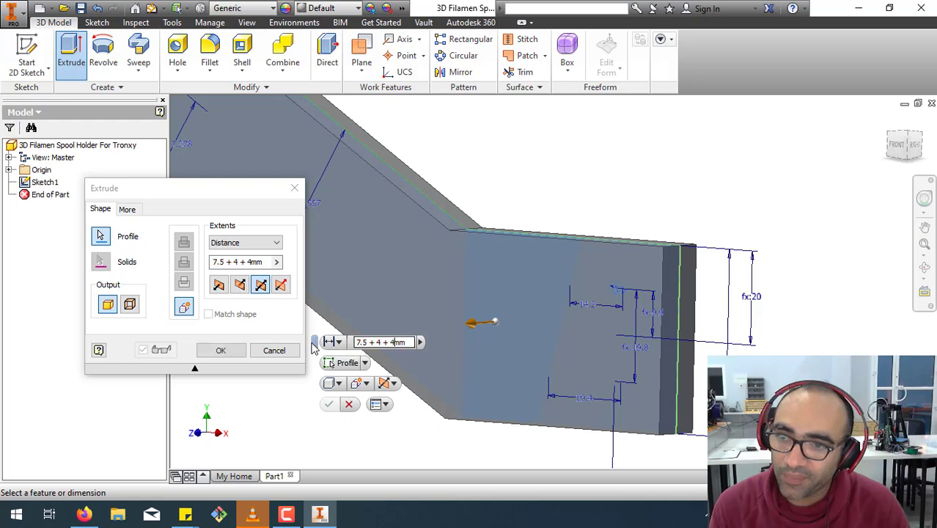
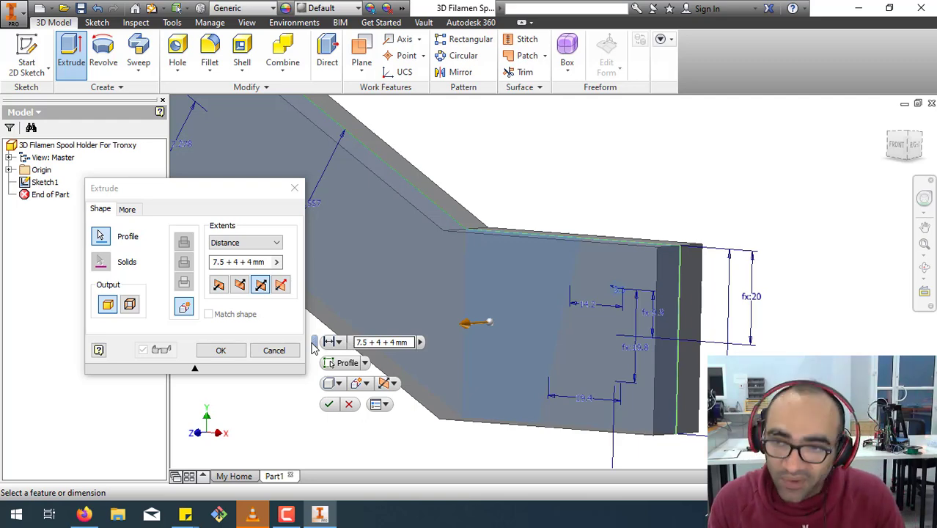
Set the holder's symmetric extrusion distance to 7.5+0.3 + 4 + 4 mm and complete the extrusion.
type("+0")
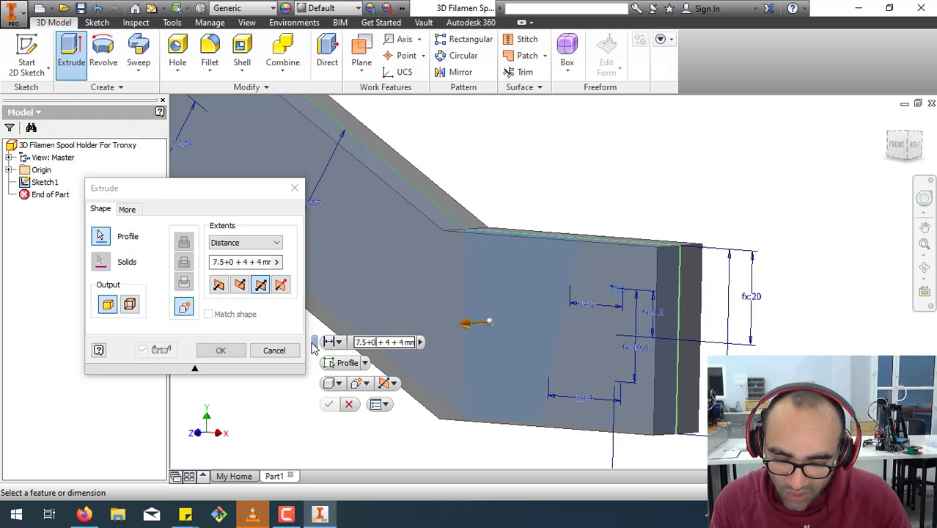
type(".")
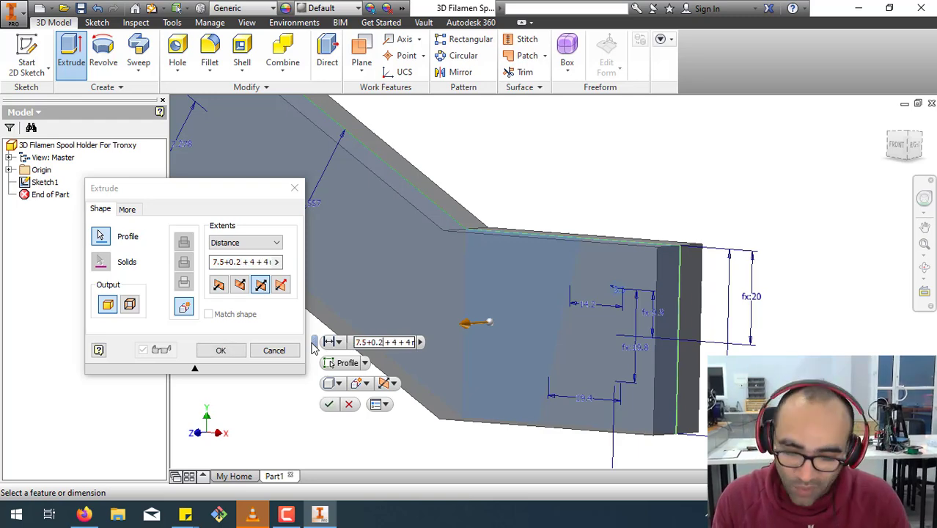
type("3")
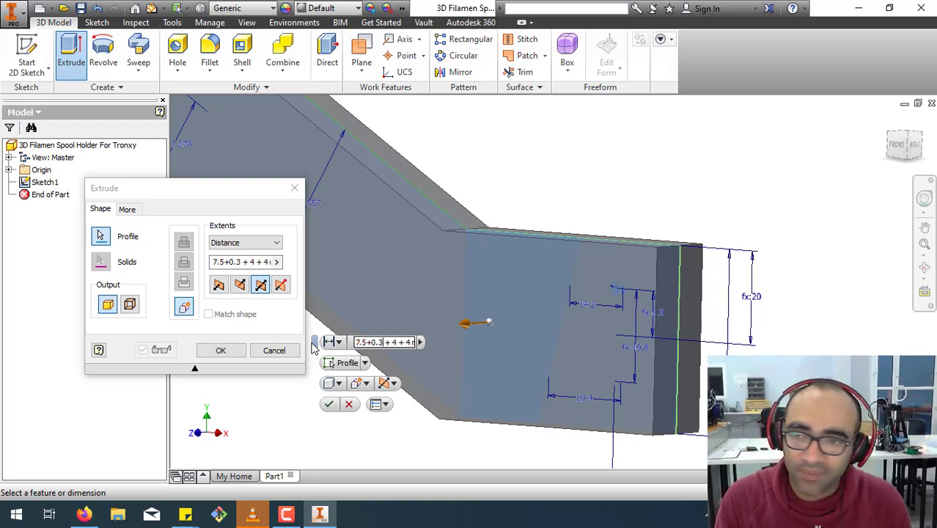
key("Return")
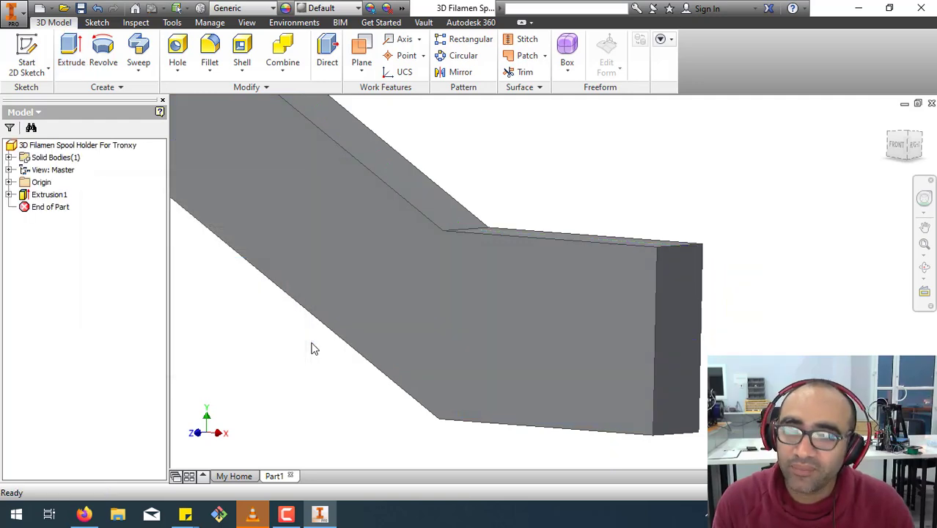
Share the holder extrusion's sketch so its geometry can be reused for another feature.
scroll(493, 327, "down", 5)
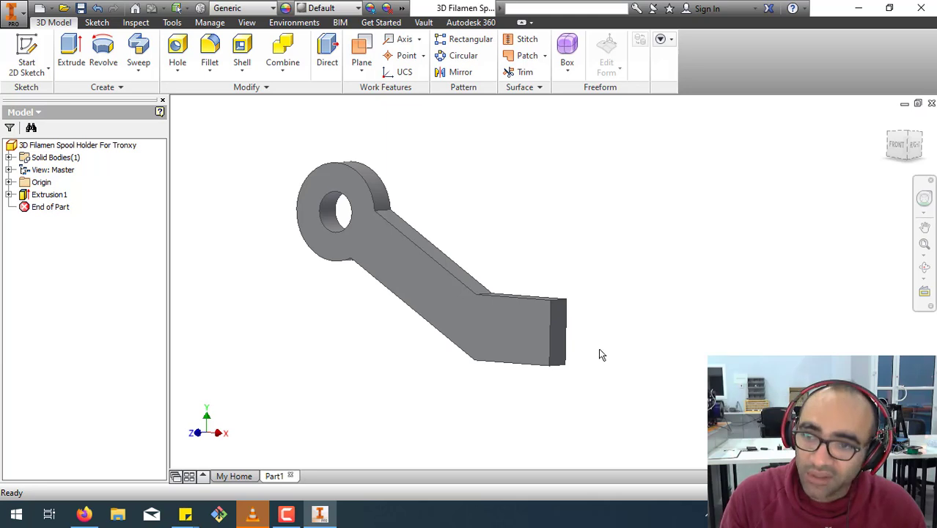
scroll(561, 337, "up", 5)
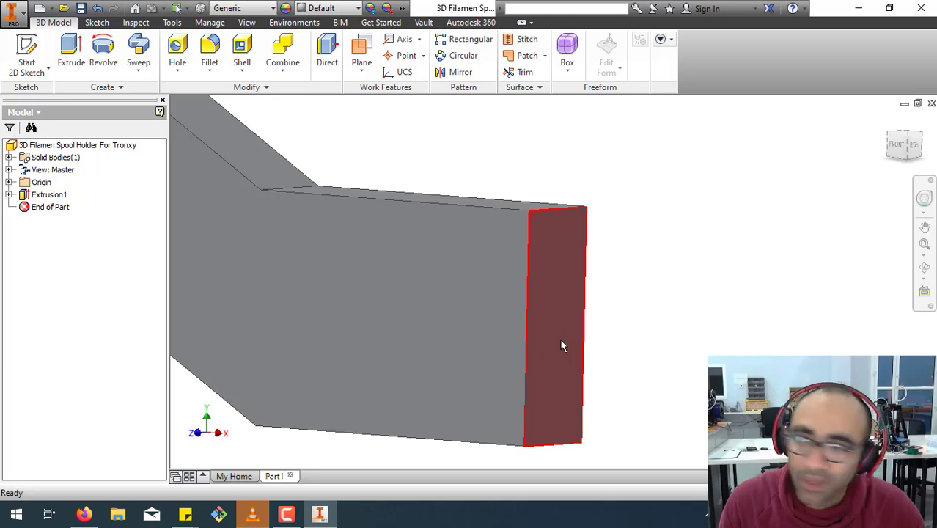
mouse_move(562, 345)
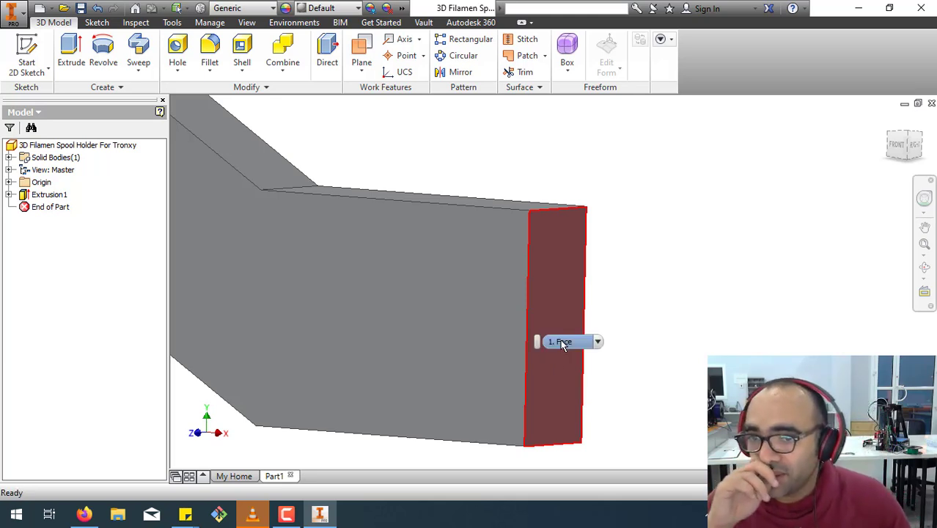
left_click(437, 315)
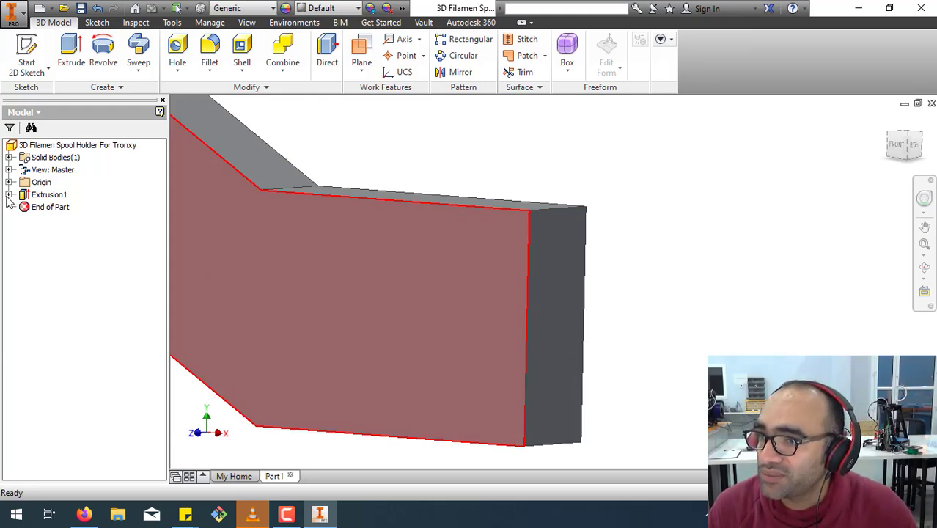
left_click(9, 195)
right_click(38, 207)
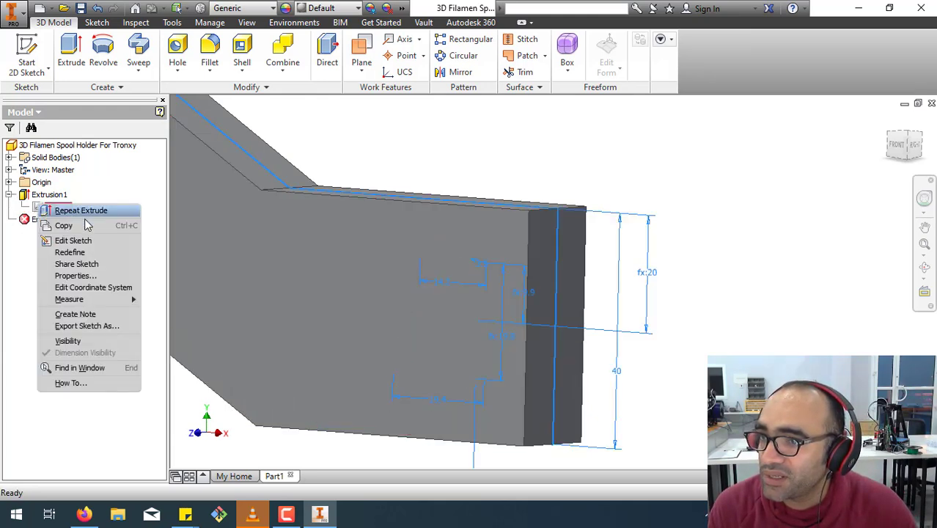
left_click(79, 263)
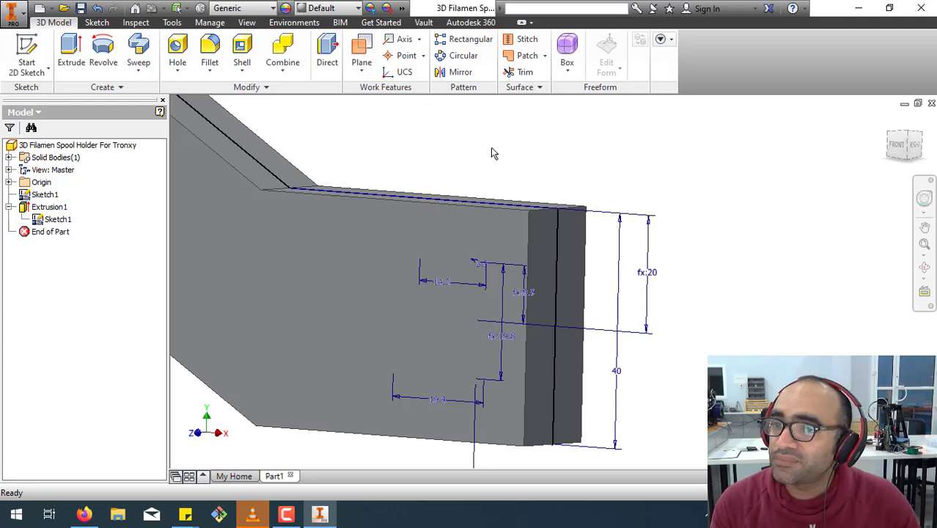
Create a new sketch on the XY origin plane and finish it without drawing anything.
scroll(582, 167, "down", 3)
middle_click_drag(493, 250, 624, 373)
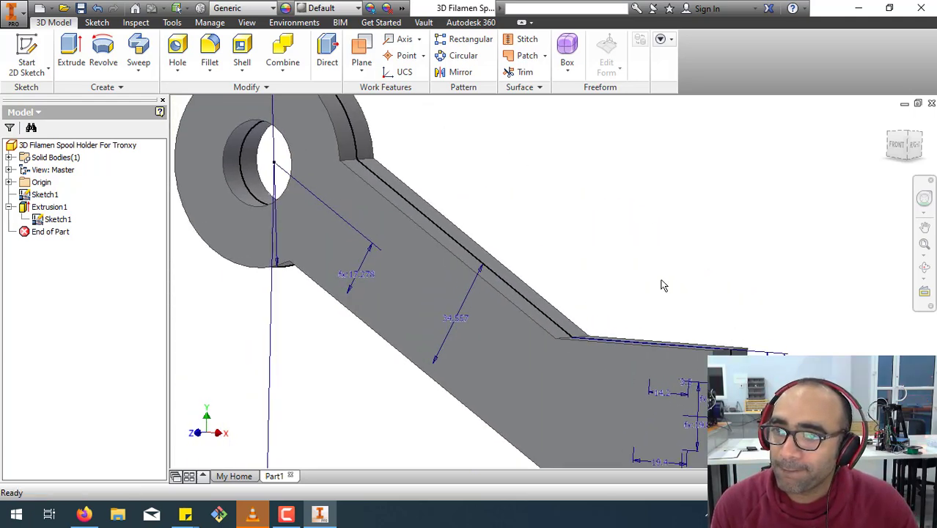
left_click(9, 181)
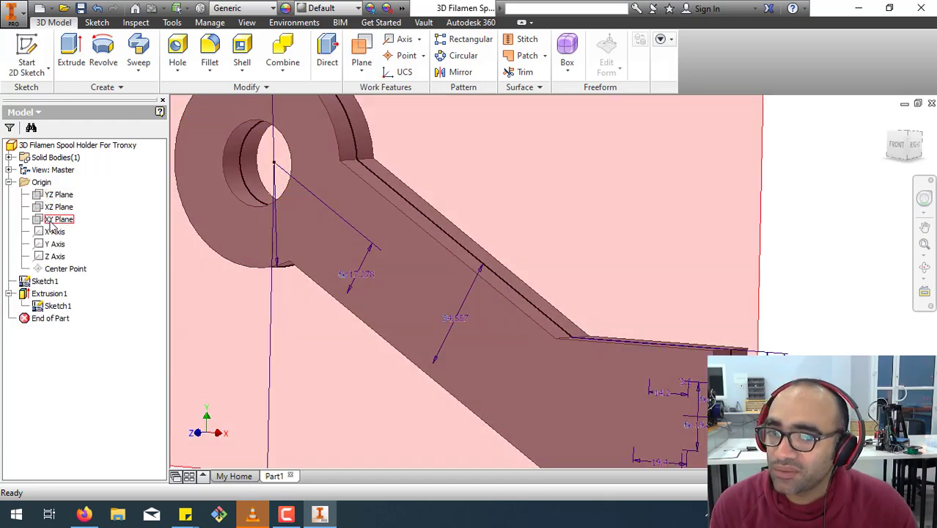
right_click(50, 223)
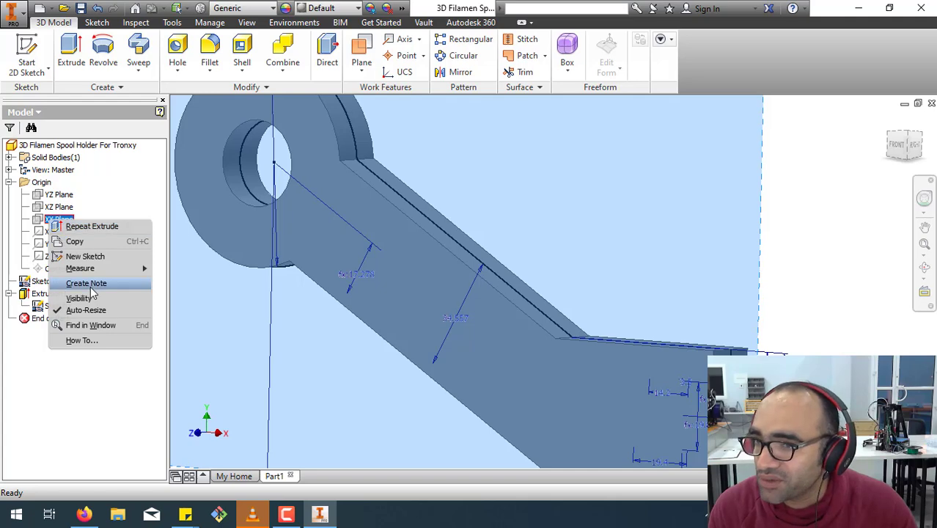
left_click(94, 258)
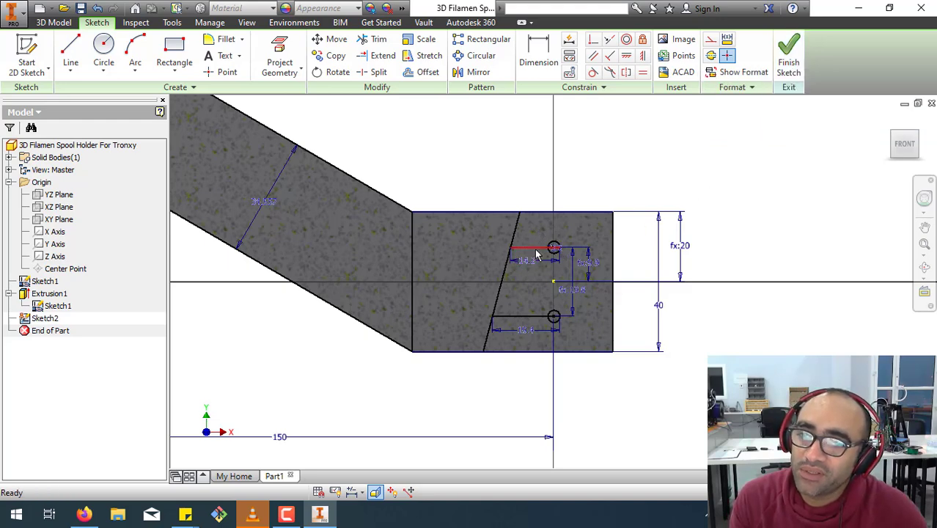
left_click(789, 59)
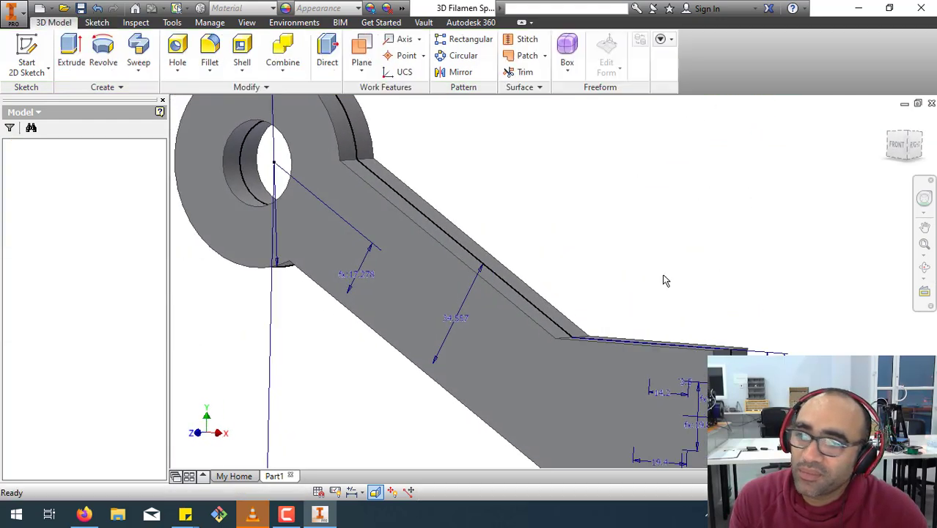
Extrude the mounting-end region around the two small circles as a cut, symmetric about the sketch plane.
left_click(71, 55)
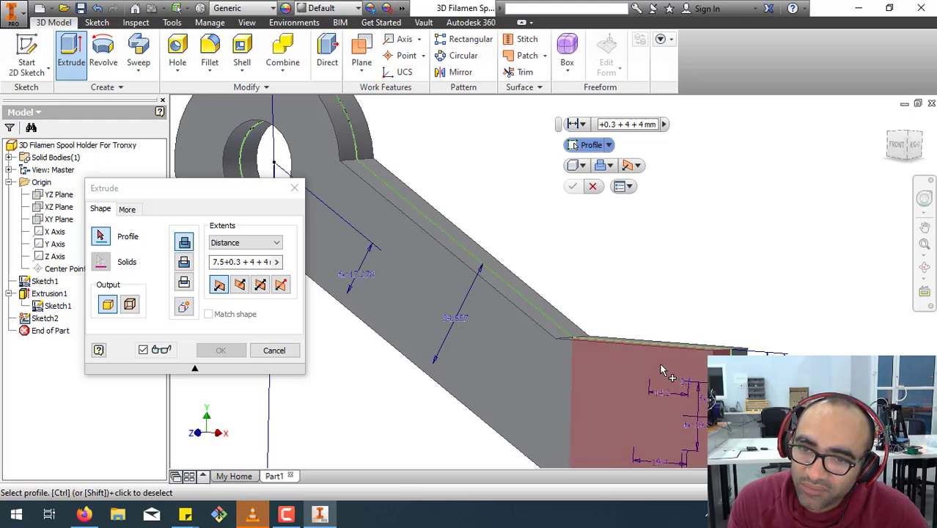
key("F4")
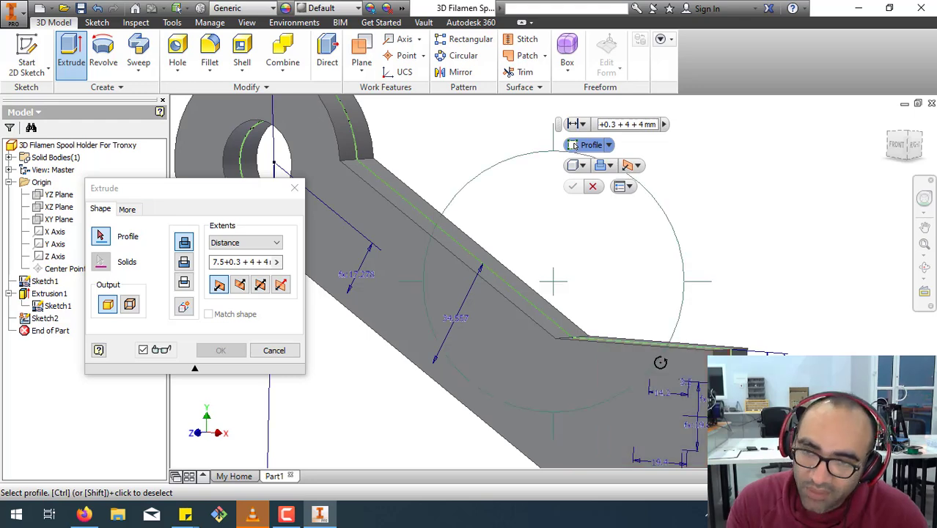
left_click_drag(623, 342, 663, 380)
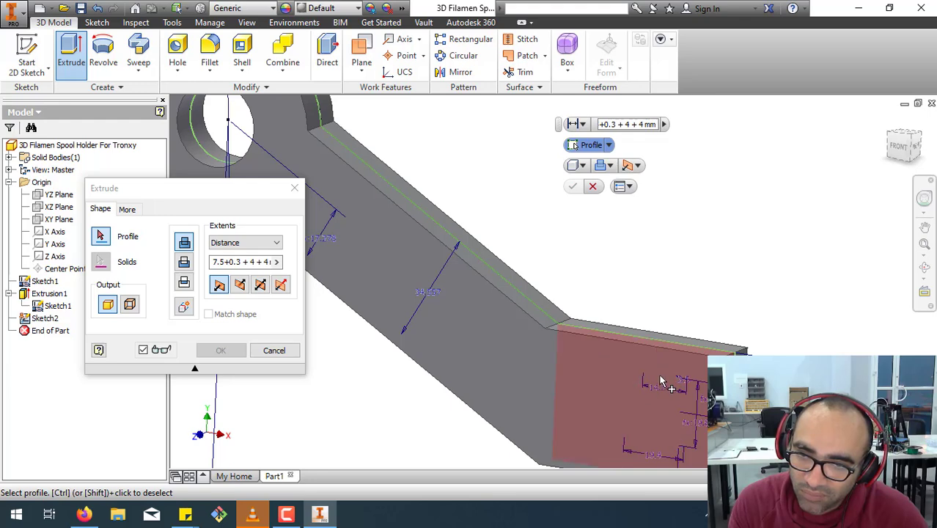
left_click(664, 382)
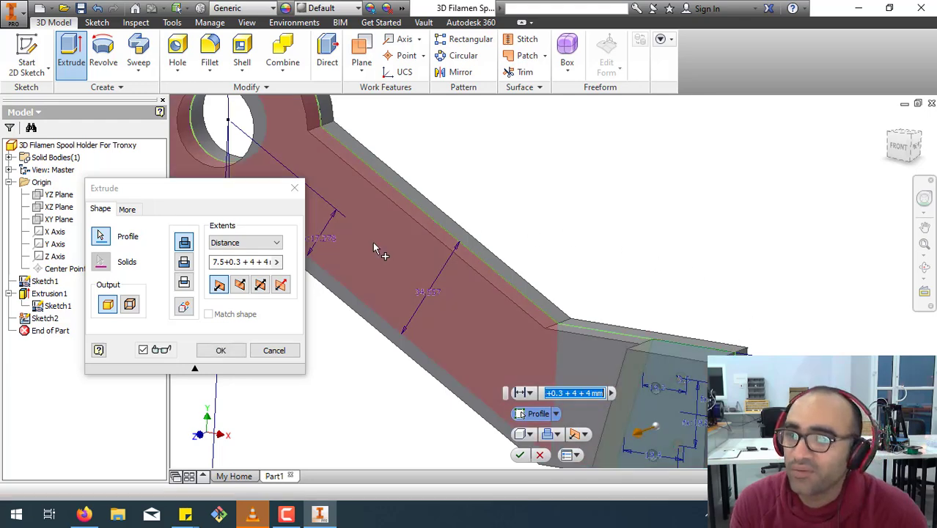
left_click(260, 286)
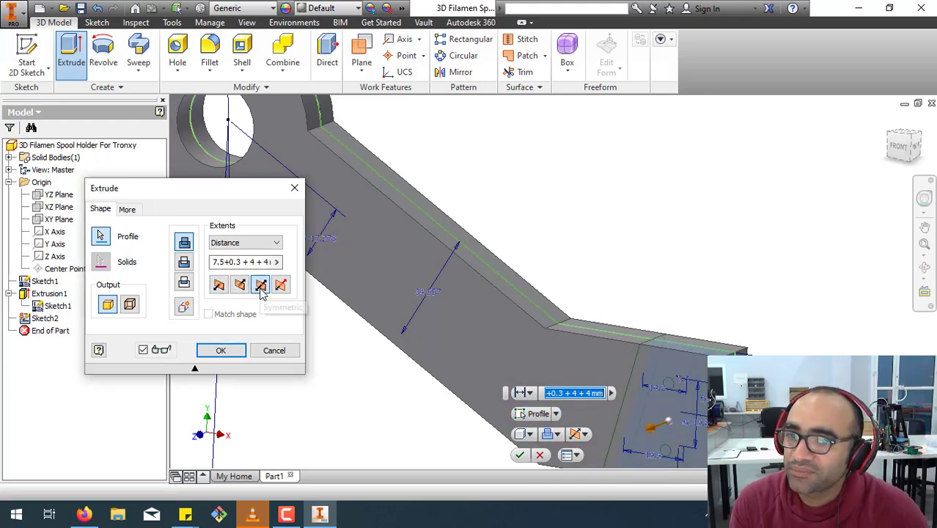
left_click(184, 261)
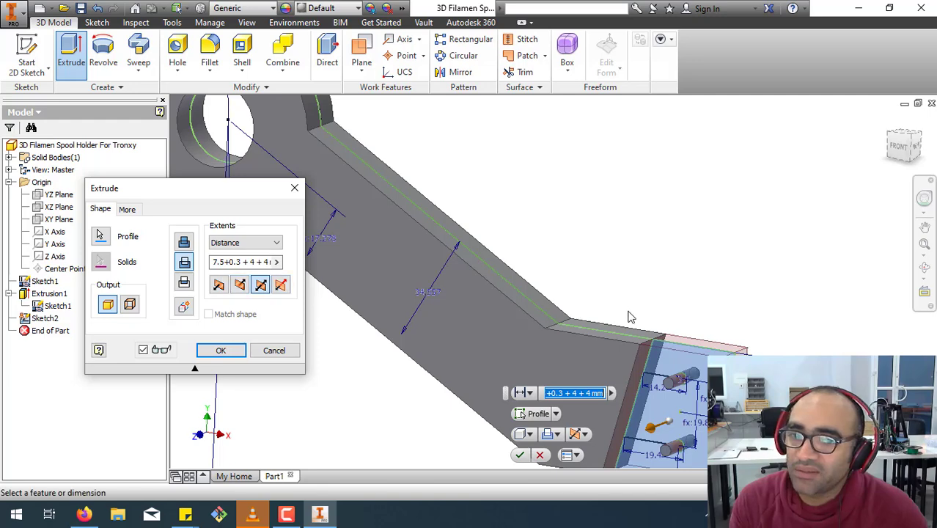
Set the slot cut's distance to 7.5+0.3 and complete the cut through the mounting end.
left_click(225, 264)
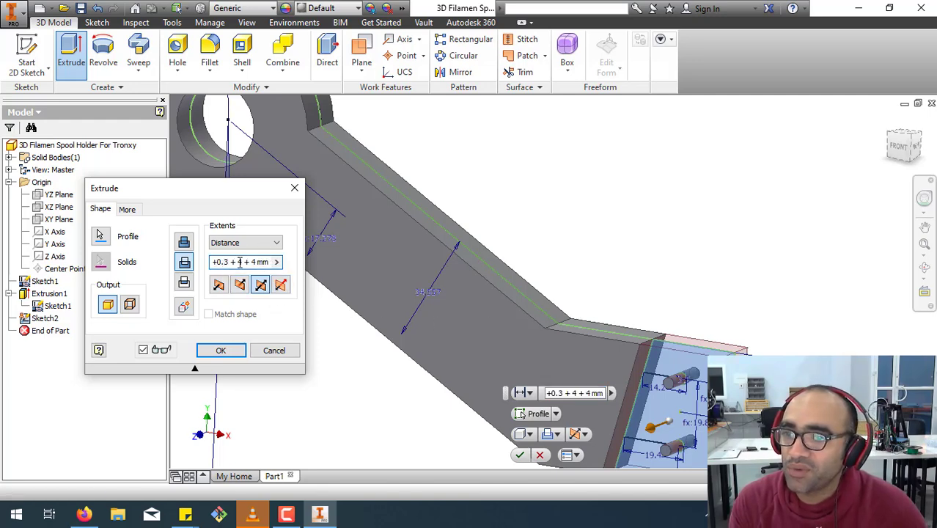
left_click_drag(233, 266, 346, 278)
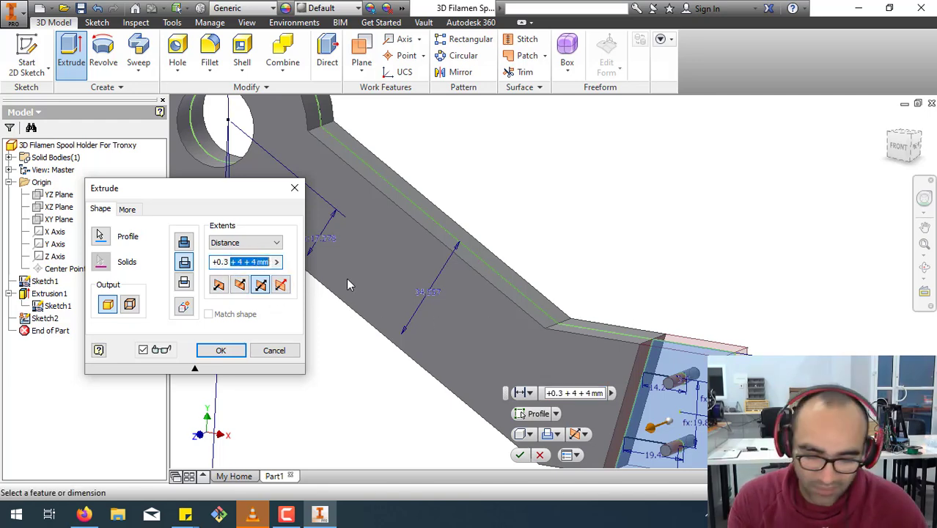
key("Delete")
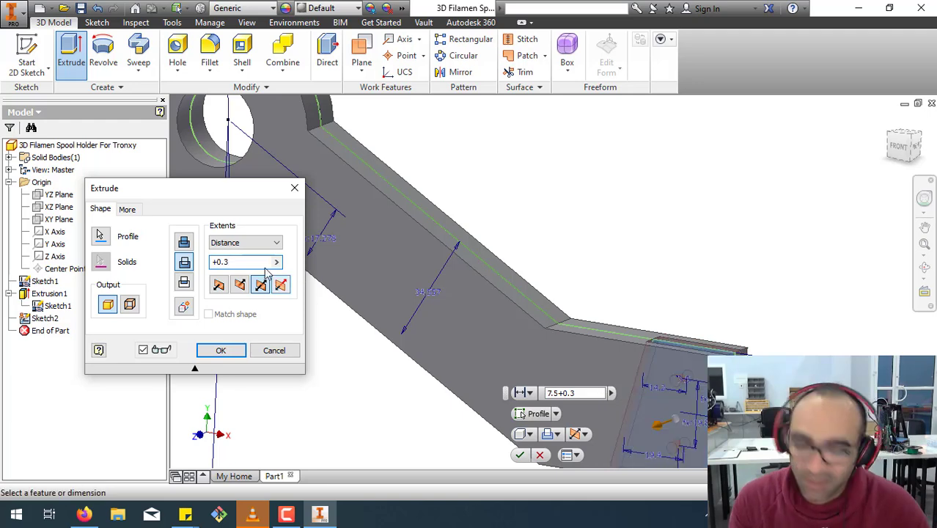
key("Home")
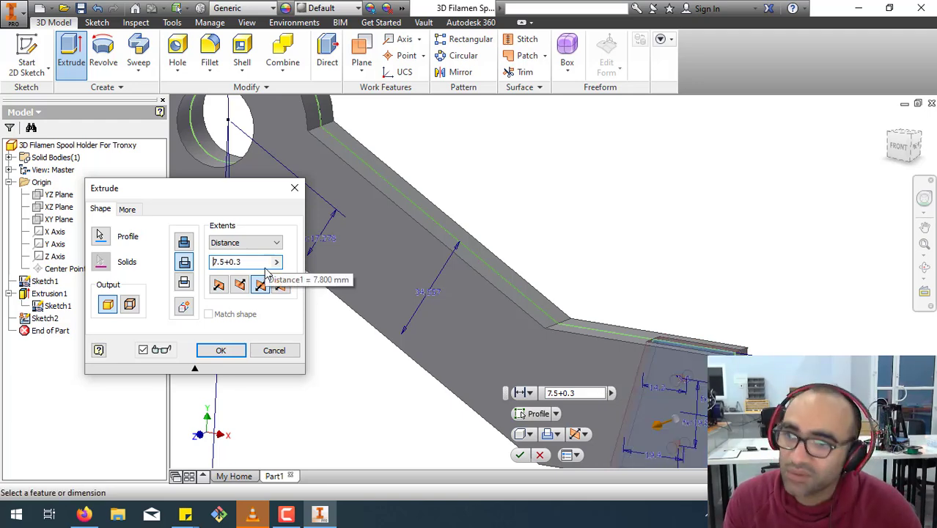
left_click(221, 351)
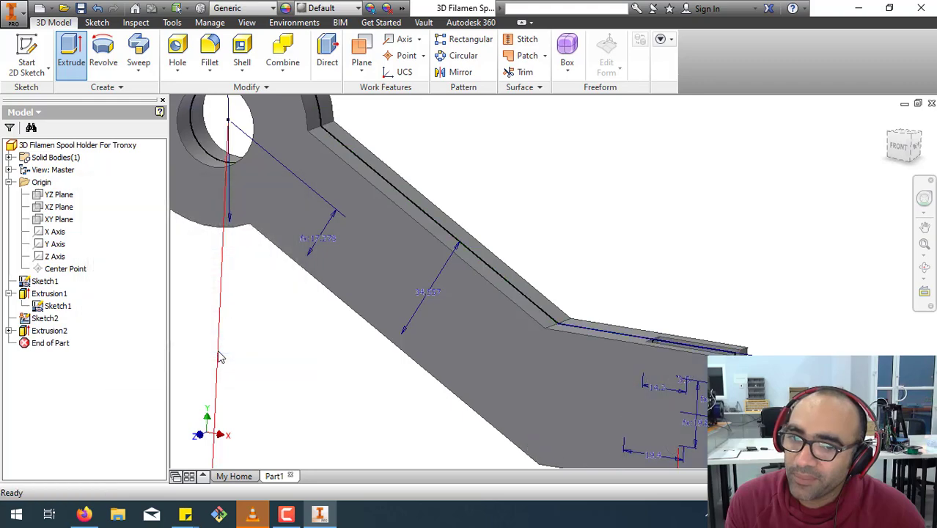
Hide the shared sketch and inspect the slotted holder from several angles.
key("F4")
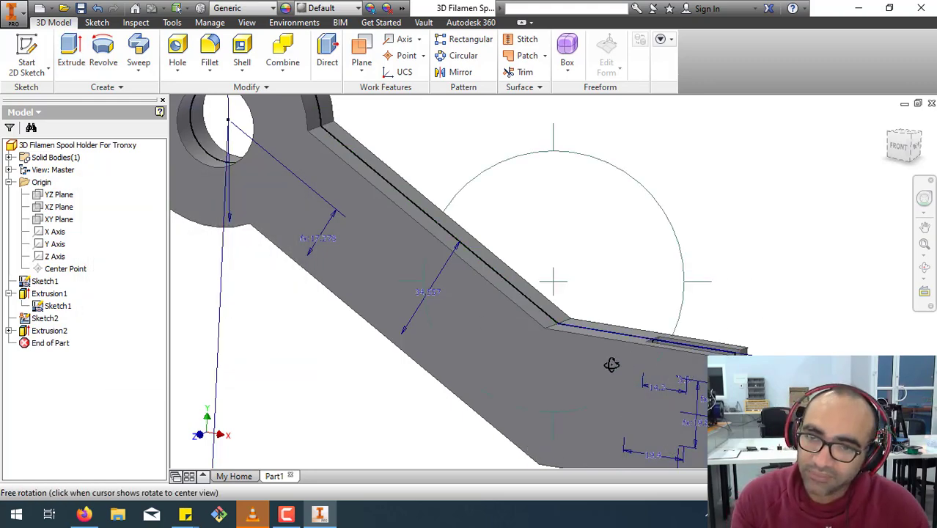
left_click_drag(561, 341, 303, 337)
right_click(35, 292)
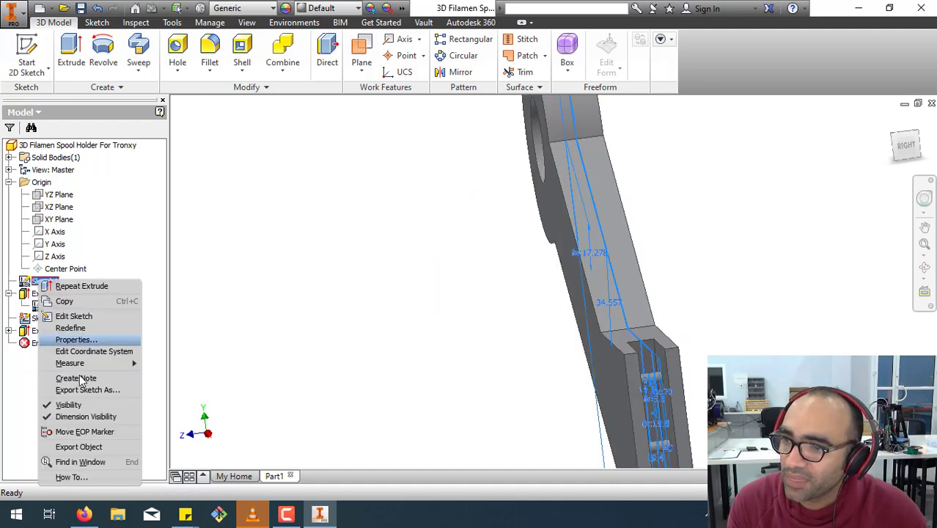
left_click(62, 405)
scroll(423, 326, "down", 5)
key("F4")
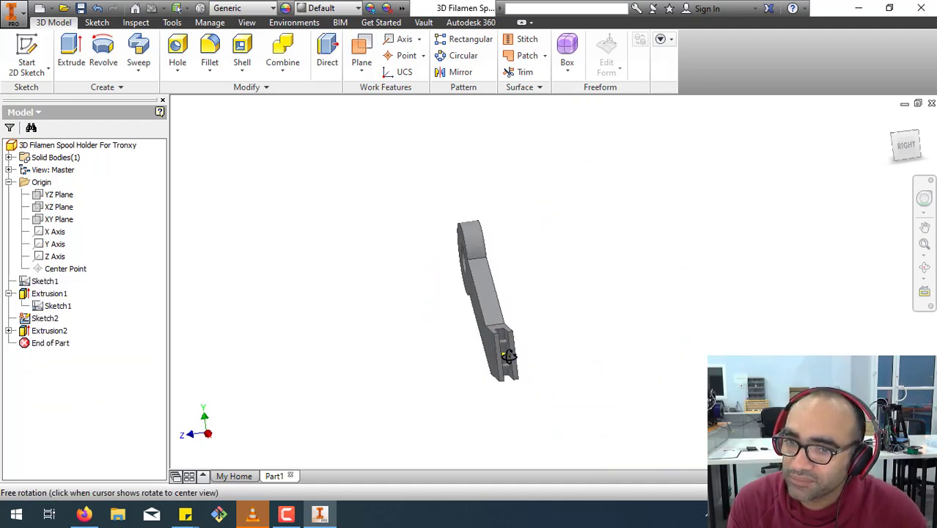
left_click_drag(506, 352, 565, 373)
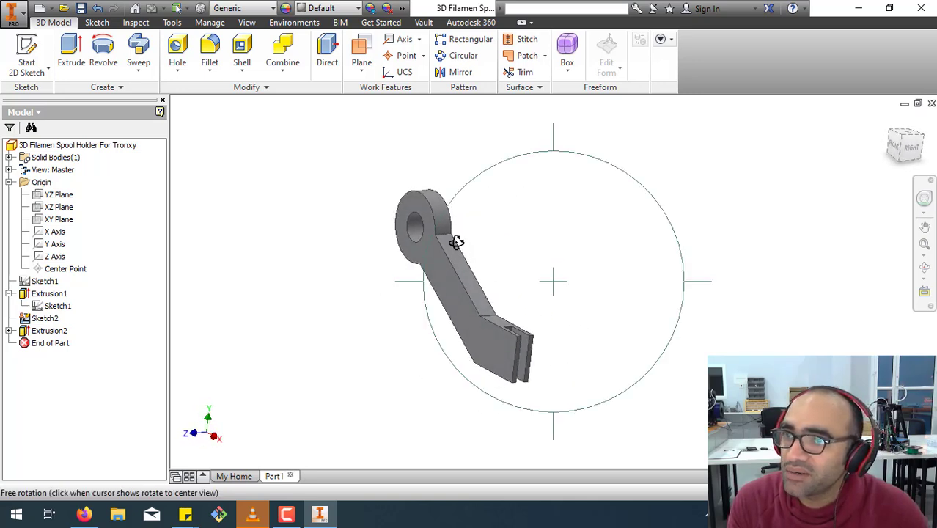
key("Escape")
Select the four end edges of the slotted mounting plates for a fillet and set its radius to about 10.25 mm.
left_click(211, 46)
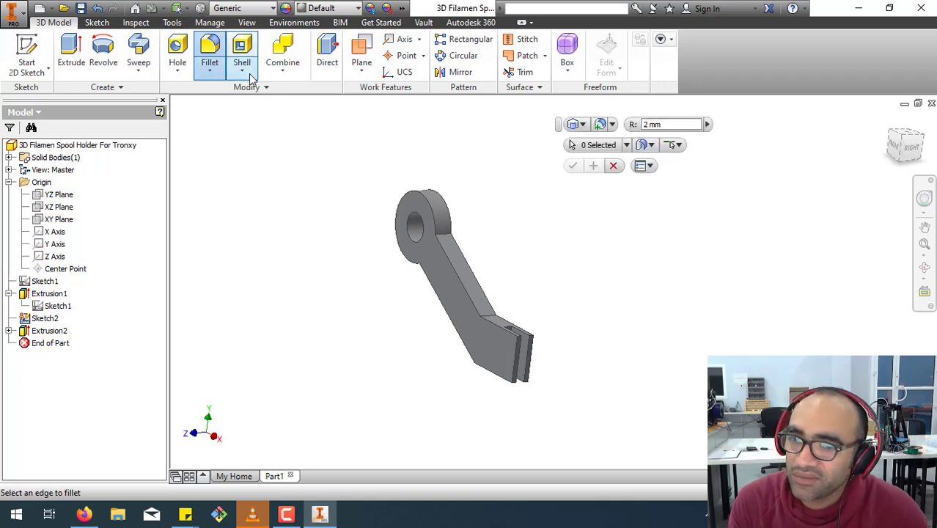
scroll(539, 349, "up", 5)
left_click(474, 329)
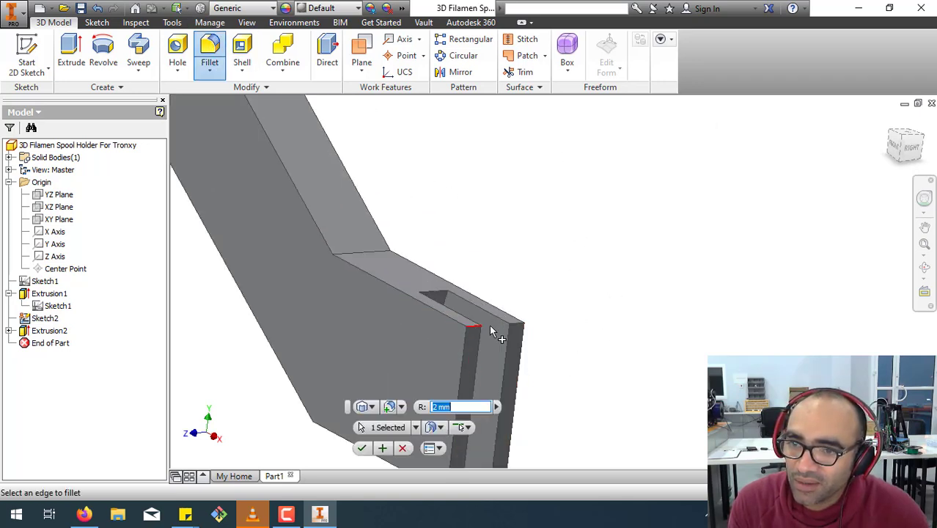
left_click(522, 330)
middle_click_drag(564, 345, 605, 215)
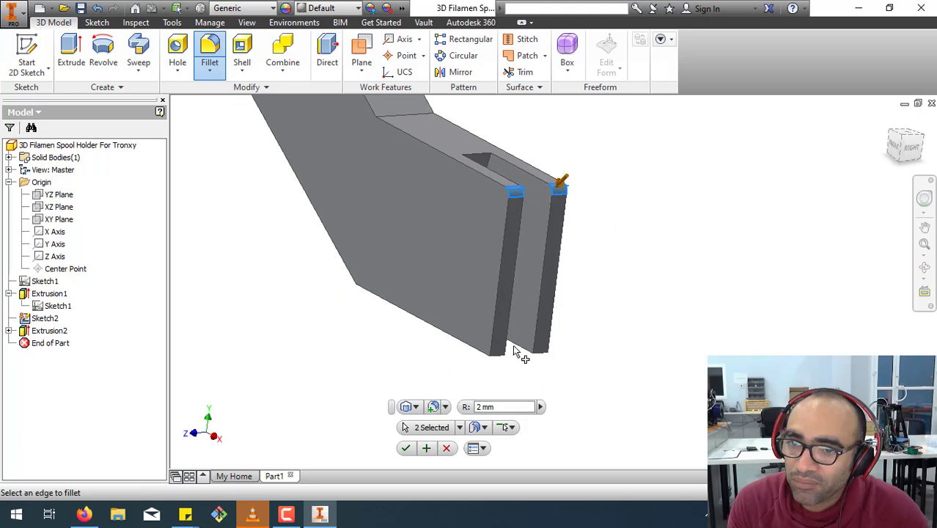
left_click(501, 359)
left_click(544, 359)
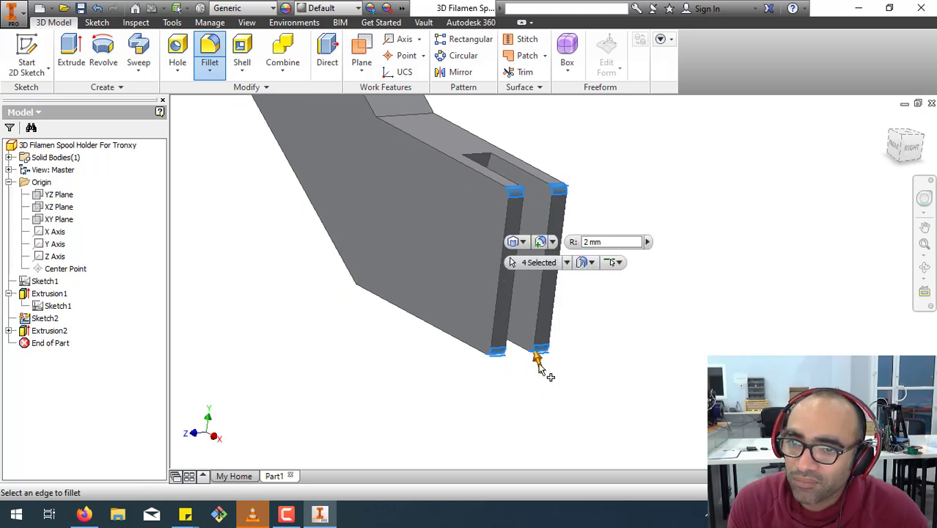
left_click_drag(540, 369, 537, 358)
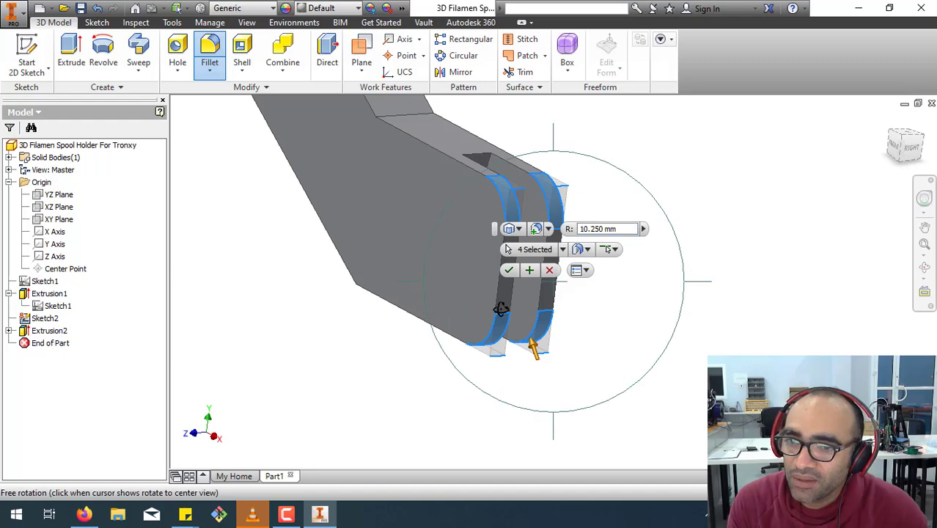
Add both edges at the arm's bend and both ring-to-arm junction edges to the fillet and complete it.
middle_click_drag(503, 308, 655, 246, "shift")
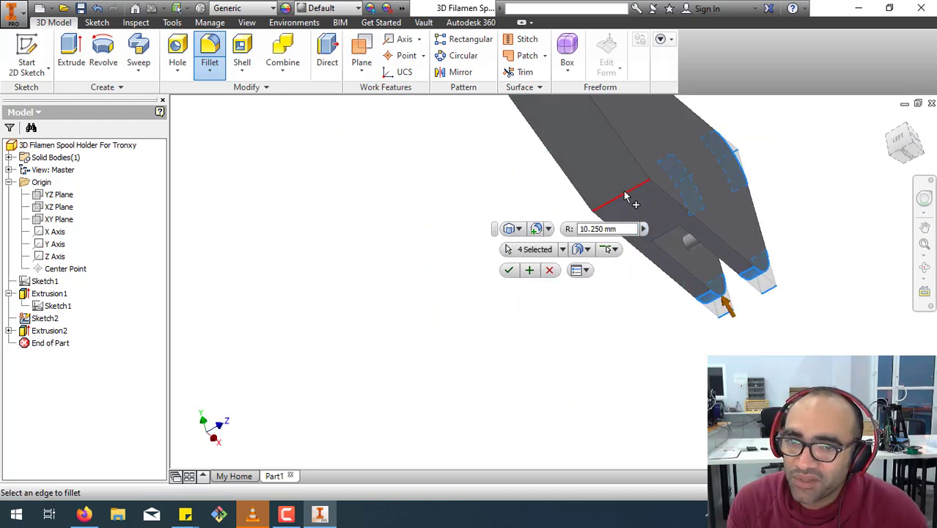
left_click(625, 196)
middle_click_drag(655, 203, 477, 268, "shift")
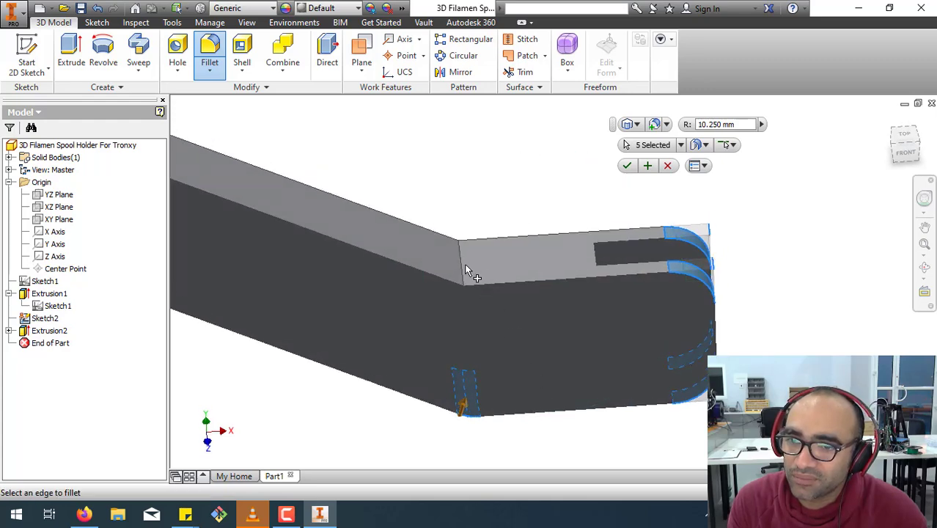
left_click(466, 270)
scroll(375, 317, "down", 5)
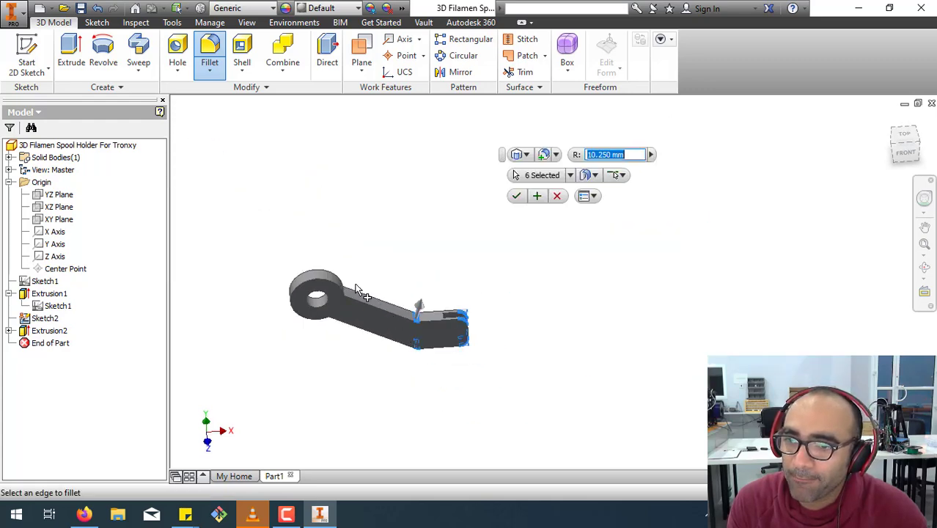
scroll(357, 288, "up", 5)
middle_click(308, 354, "shift")
left_click(293, 350)
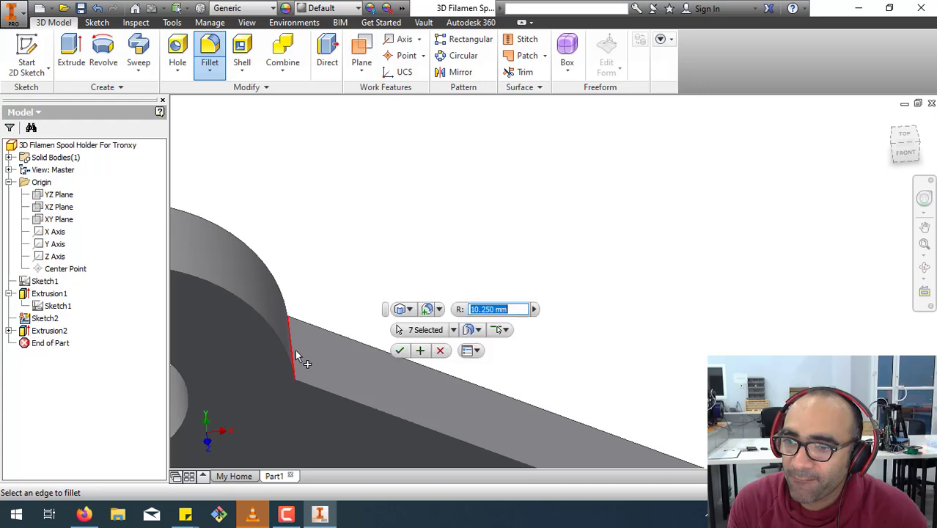
scroll(373, 370, "down", 5)
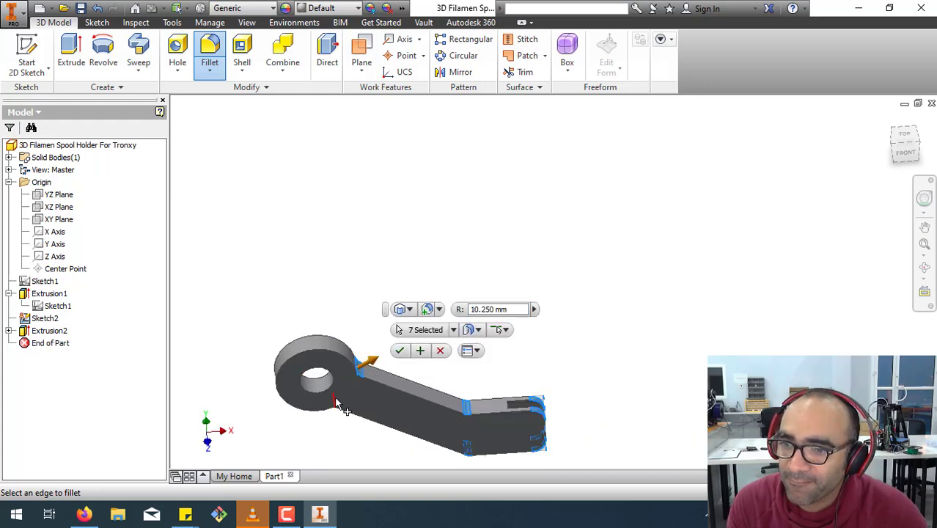
left_click(335, 404)
left_click(349, 449)
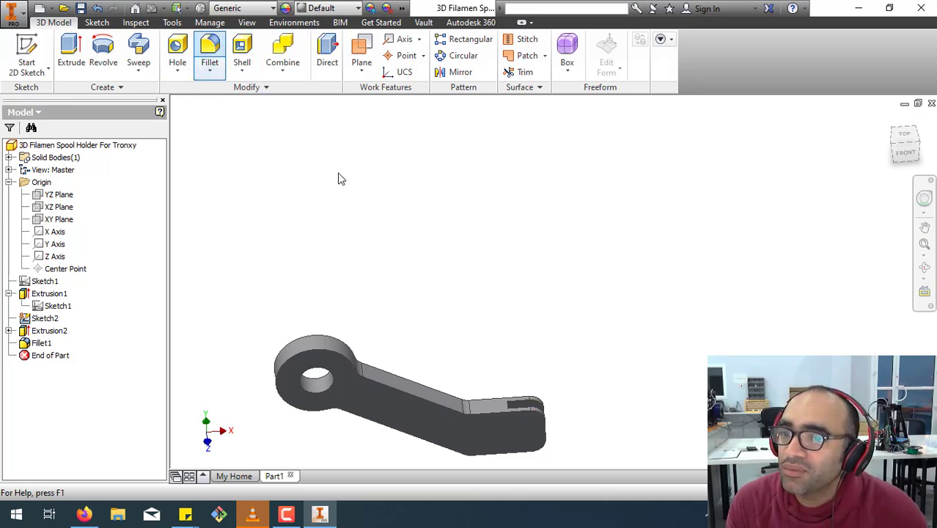
Fillet the outer contour edges on both faces of the holder with a 2 mm radius.
left_click(386, 384)
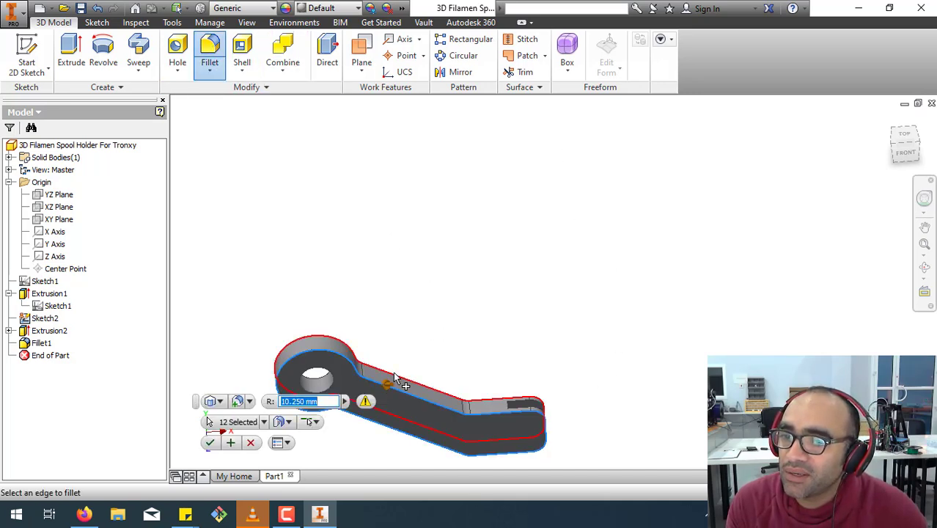
left_click(396, 378)
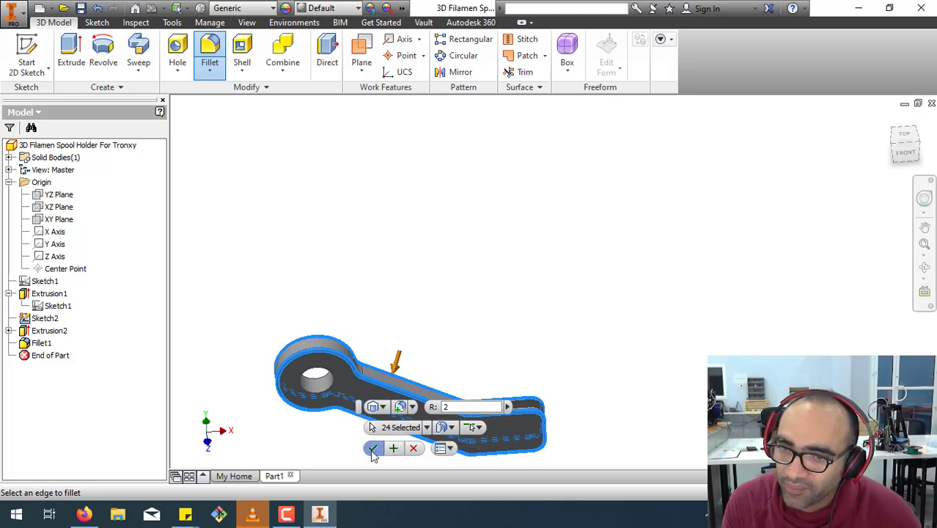
left_click(372, 449)
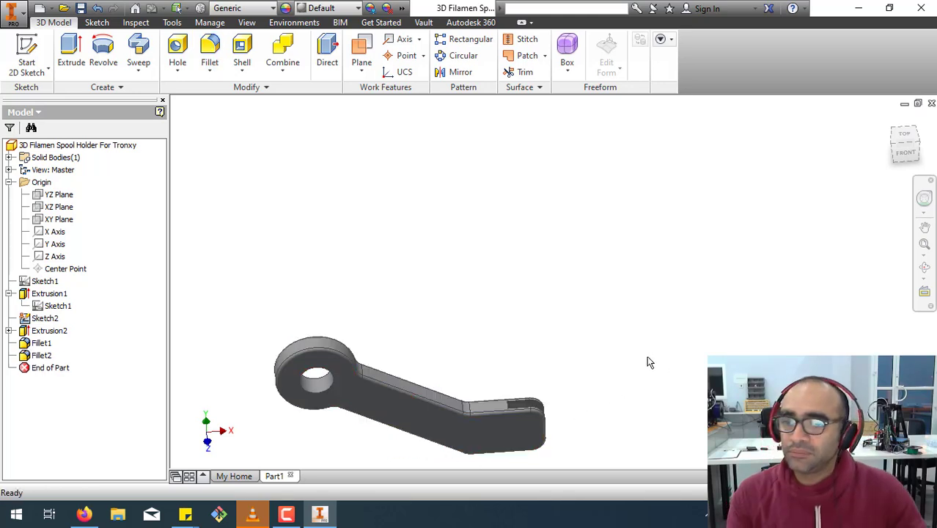
Chamfer the front and back rim edges of the ring's large hole with a 2 mm distance.
left_click(210, 71)
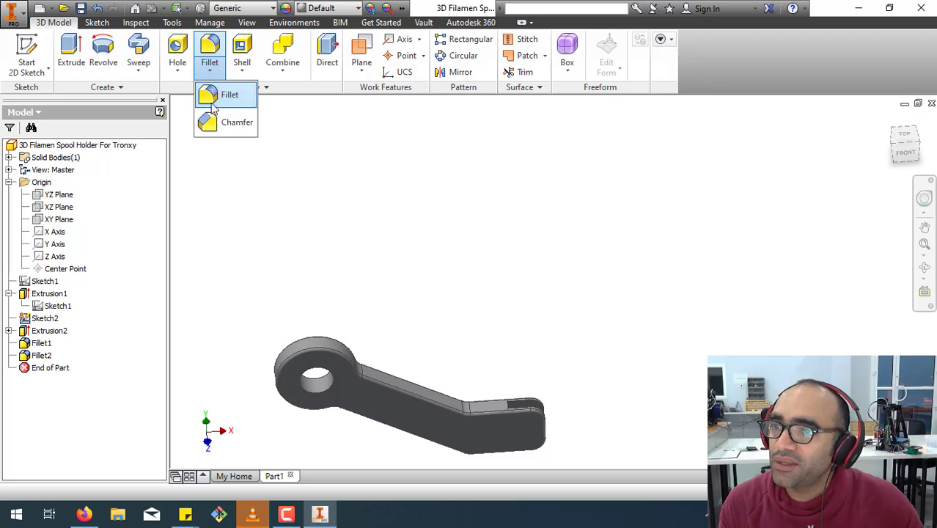
left_click_drag(262, 348, 550, 234)
scroll(346, 408, "up", 5)
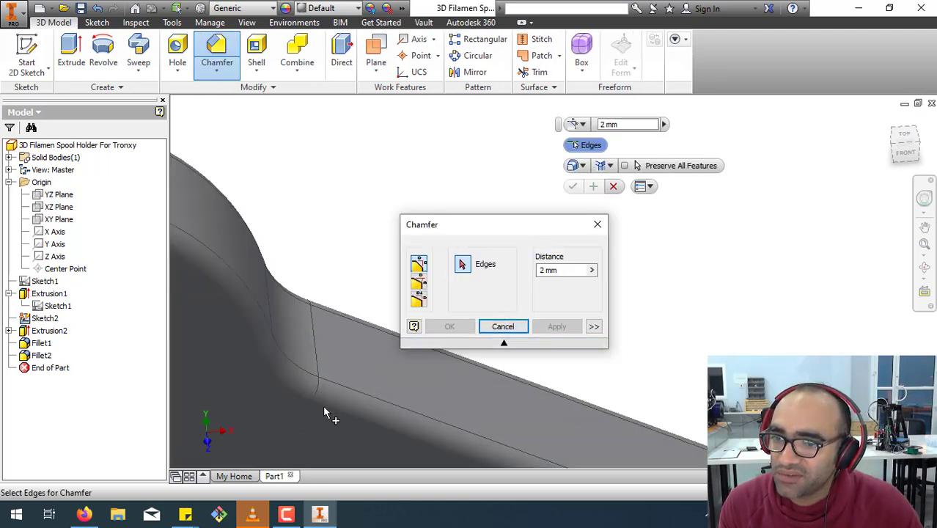
scroll(396, 400, "down", 3)
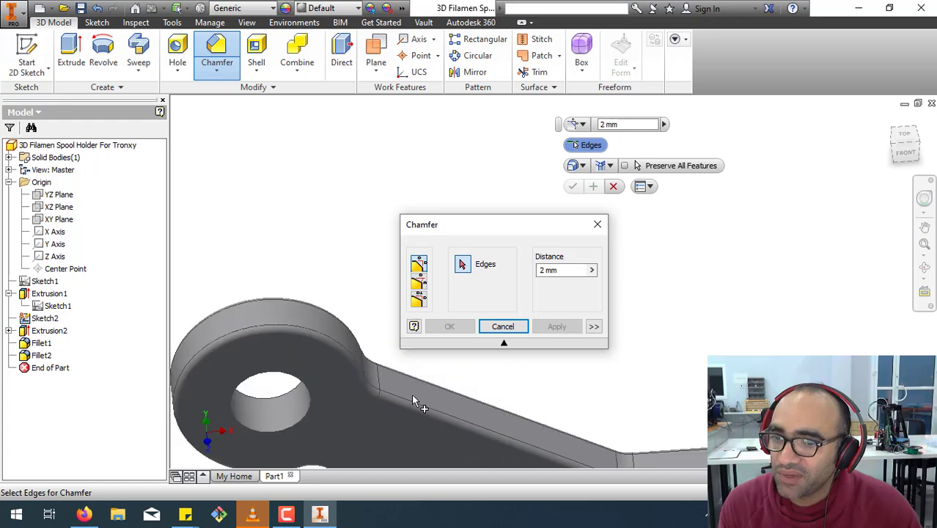
left_click(292, 436)
left_click(273, 404)
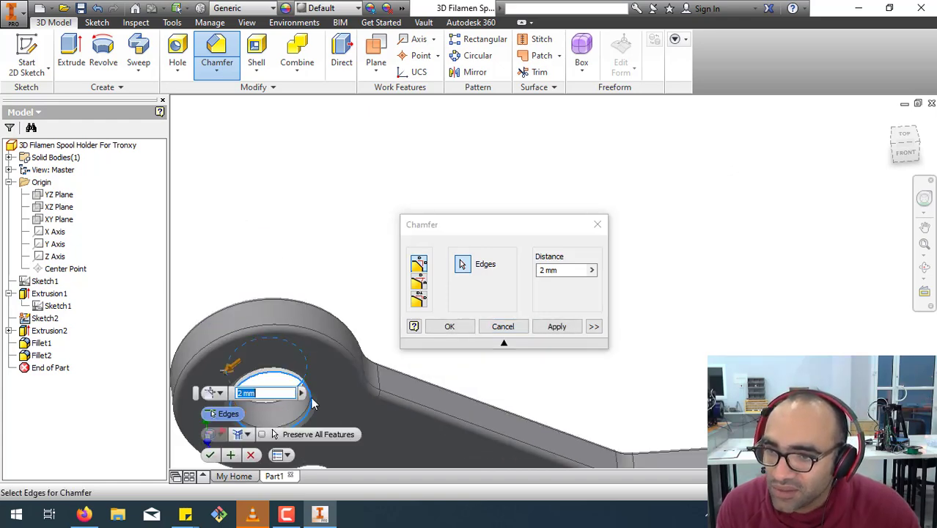
left_click(211, 455)
Inspect the filleted and chamfered holder from the home view and other angles.
scroll(456, 398, "down", 4)
scroll(515, 352, "up", 4)
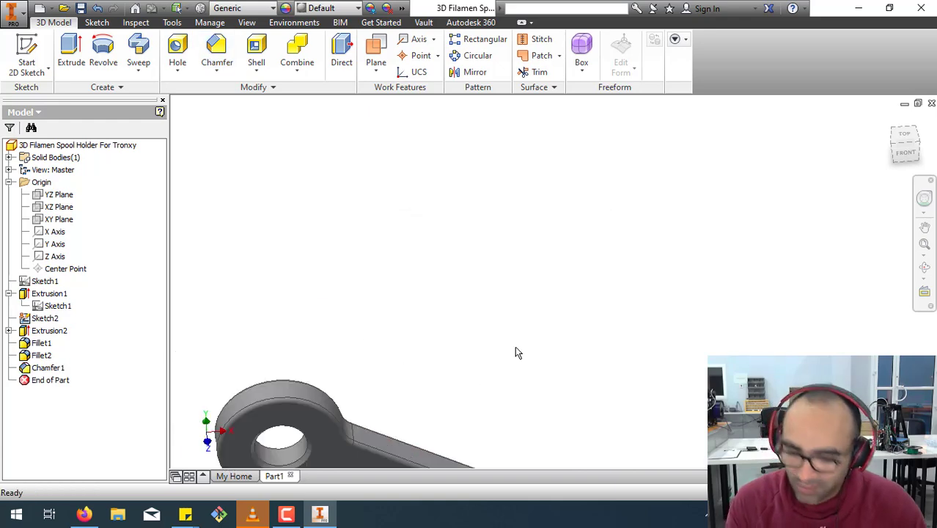
scroll(514, 348, "down", 3)
key("F4")
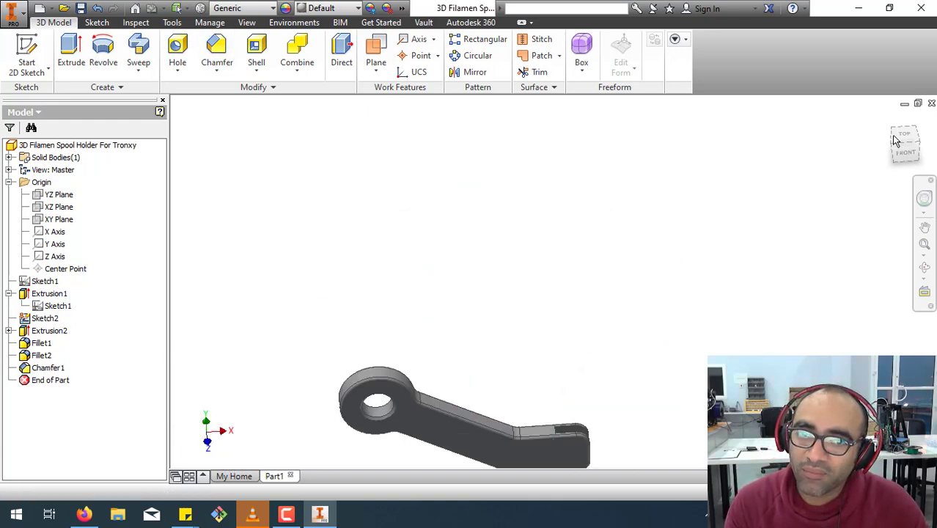
left_click(888, 119)
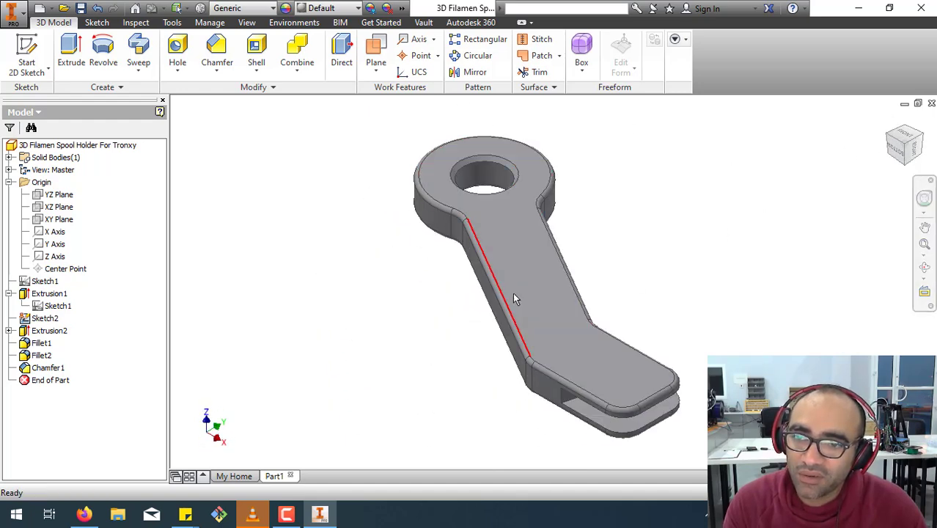
key("F4")
mouse_move(477, 332)
left_mouse_down()
mouse_move(547, 241)
mouse_move(559, 184)
mouse_move(561, 299)
mouse_move(493, 353)
mouse_move(389, 327)
mouse_move(489, 330)
mouse_move(544, 282)
mouse_move(529, 228)
mouse_move(525, 340)
mouse_move(397, 380)
mouse_move(476, 347)
left_mouse_up()
key("Escape")
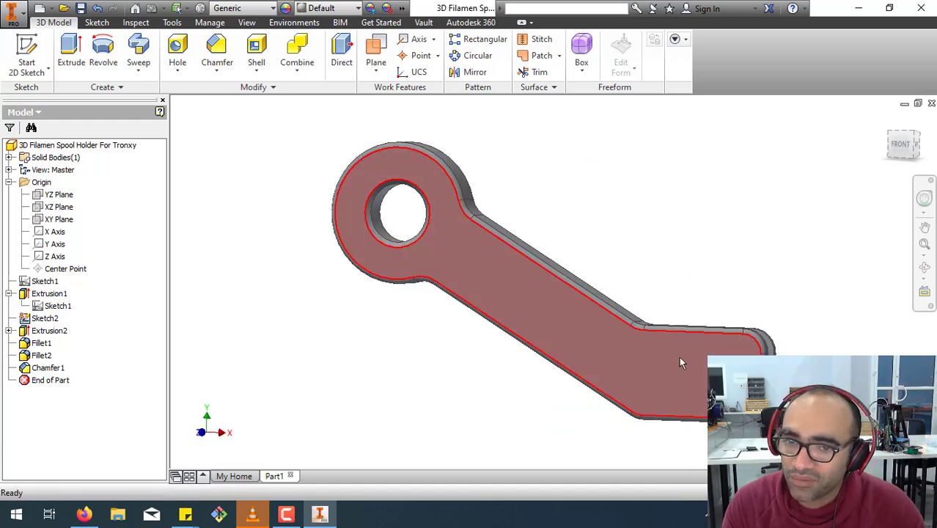
Collapse the Extrusion1 and Origin entries and make Sketch1 visible.
left_click(9, 293)
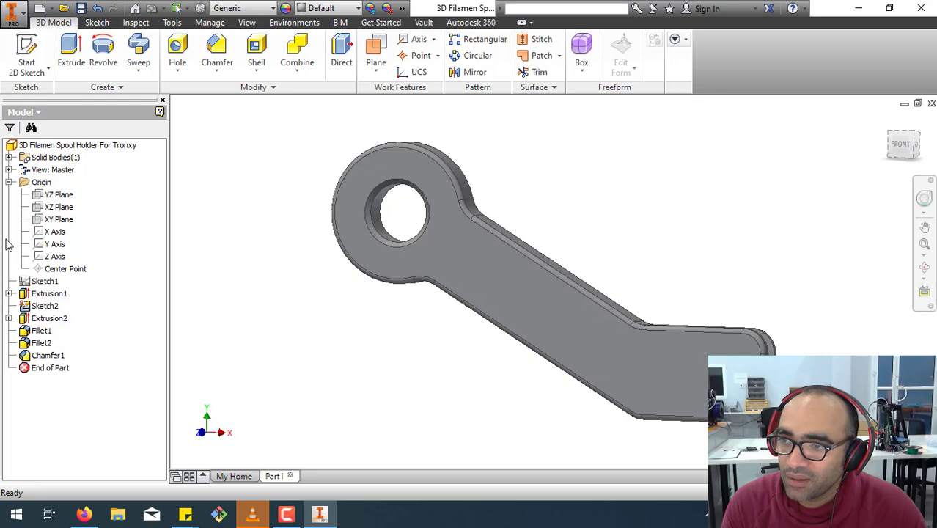
left_click(9, 181)
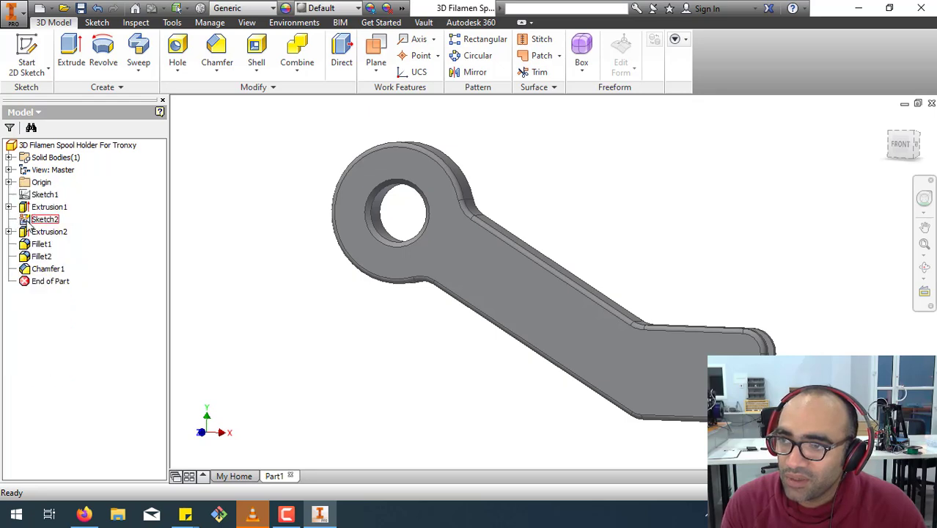
left_click(37, 195)
right_click(33, 195)
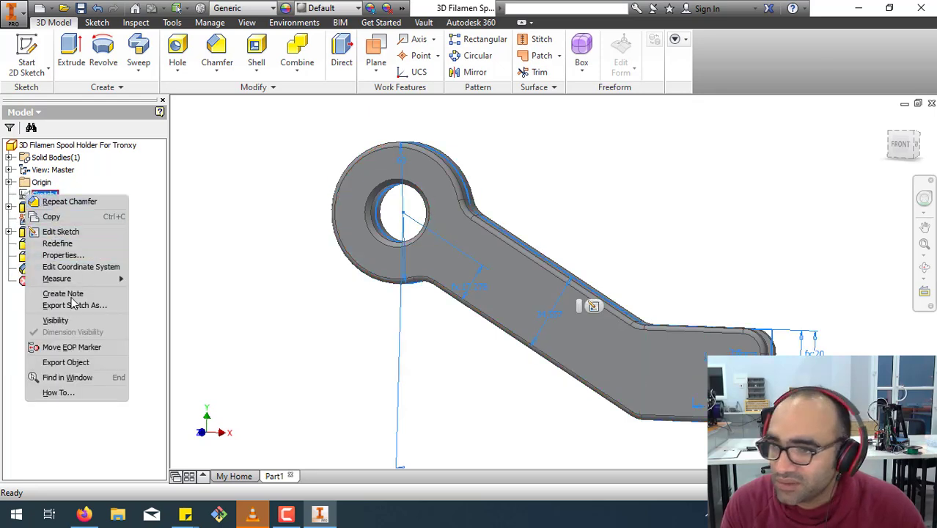
left_click(65, 321)
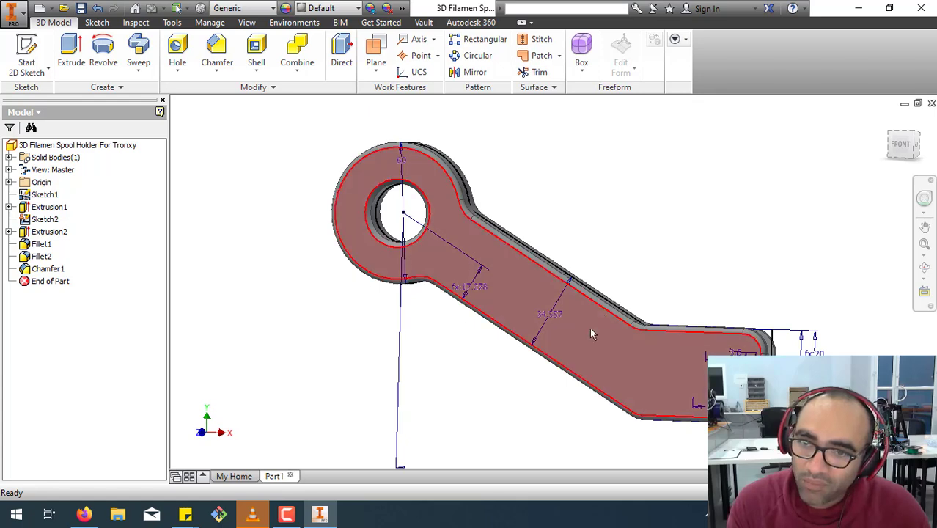
Begin extruding the upper small circle at the mounting end, symmetric about the sketch plane.
middle_click_drag(561, 285, 489, 295, "shift")
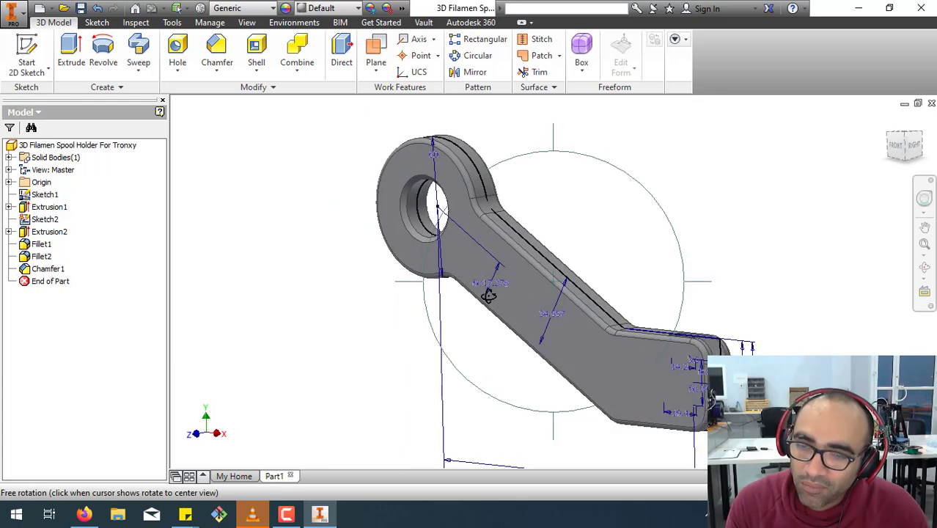
left_click(71, 52)
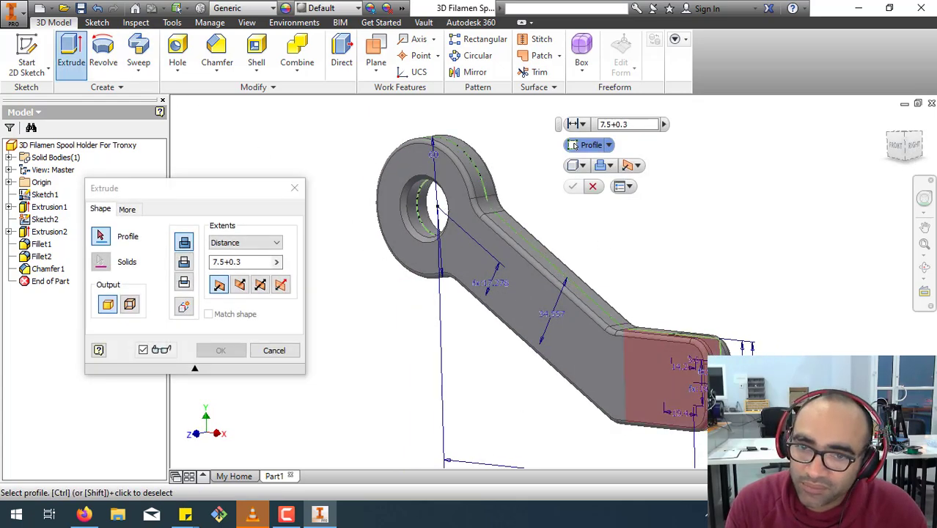
scroll(704, 380, "up", 6)
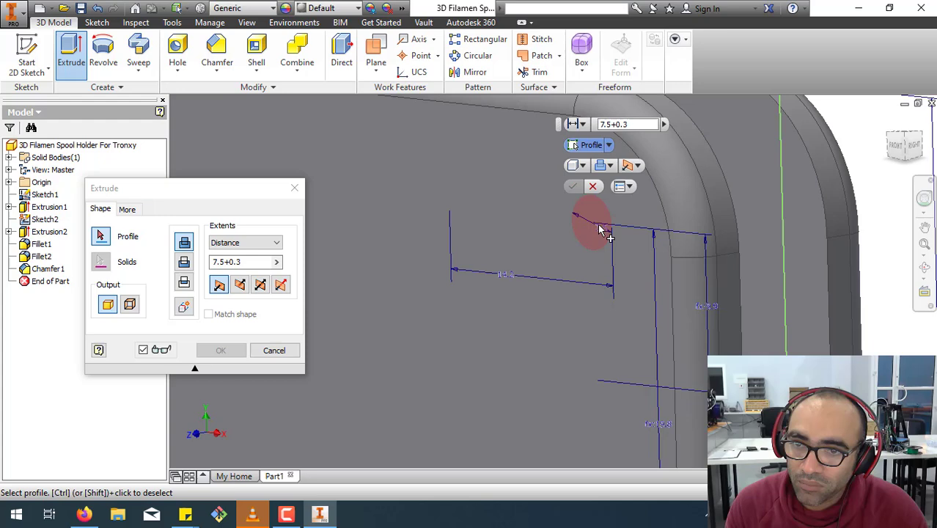
left_click(599, 230)
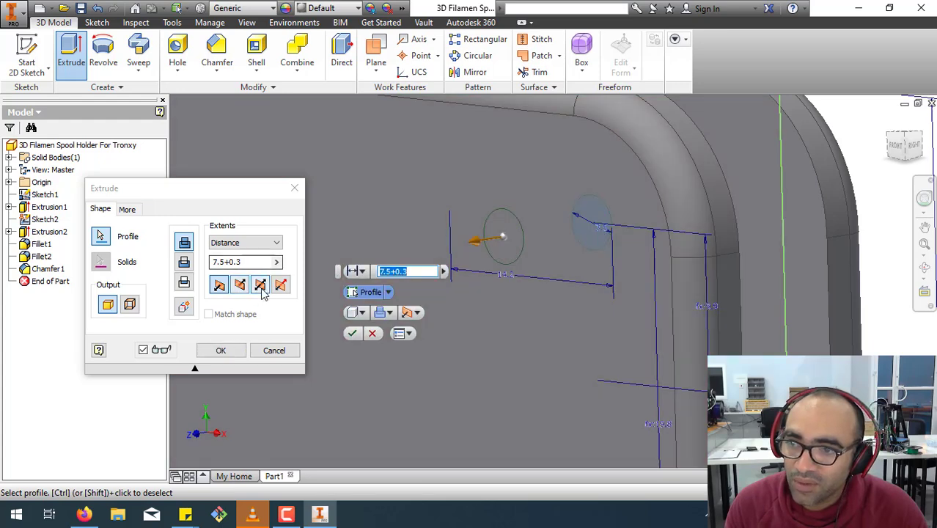
left_click(260, 284)
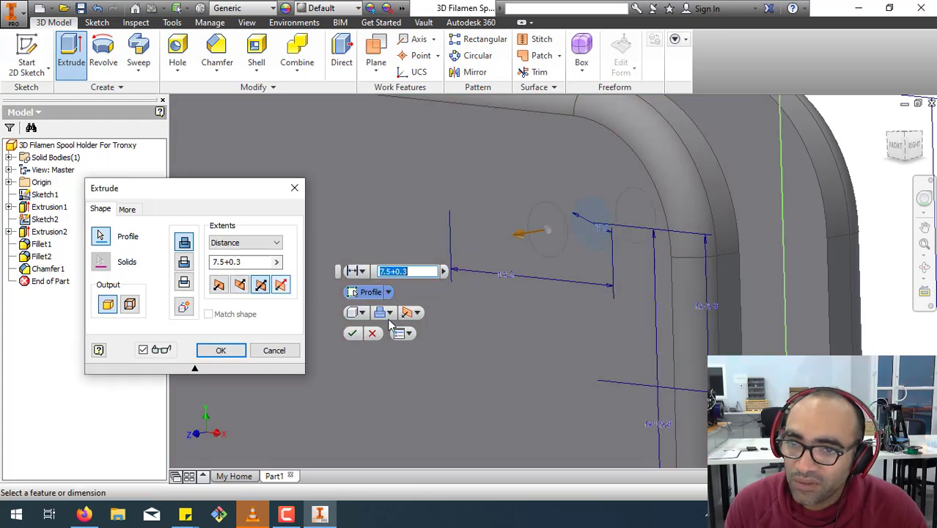
Cut the upper small circle through both plates as a symmetric extrusion with a distance of 40.55 mm.
scroll(504, 372, "down", 5)
scroll(504, 371, "down", 2)
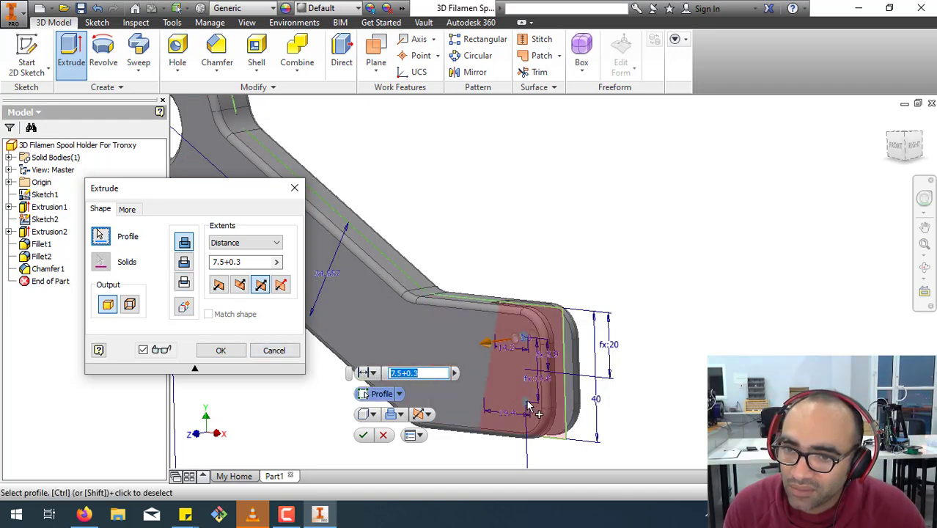
scroll(528, 403, "up", 4)
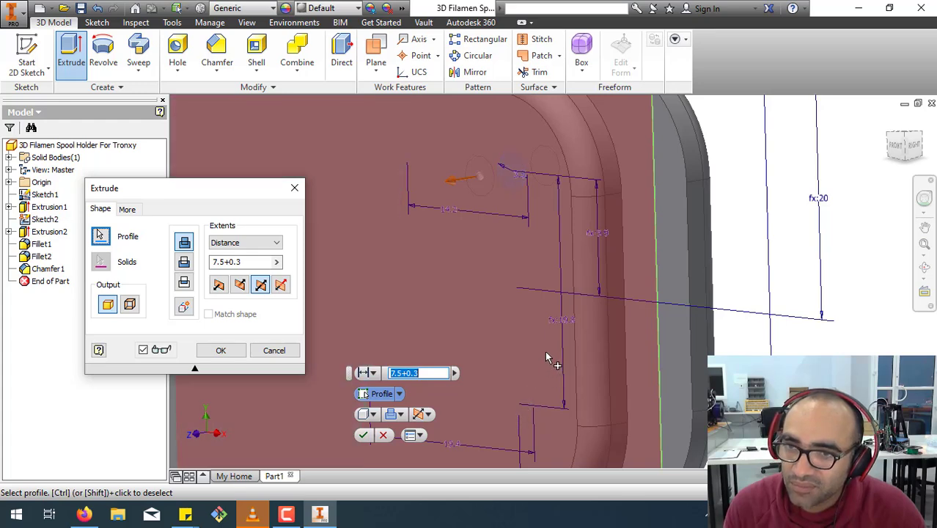
left_click(262, 262)
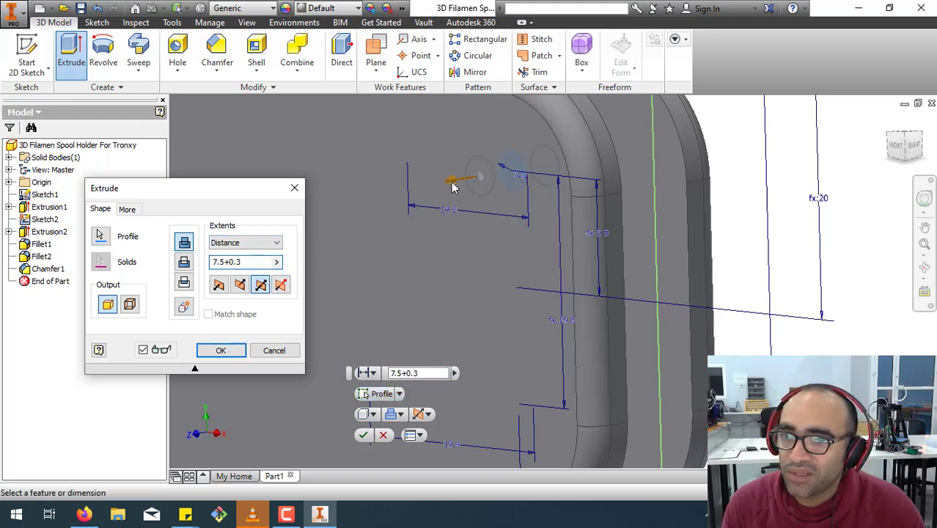
left_click_drag(452, 181, 333, 193)
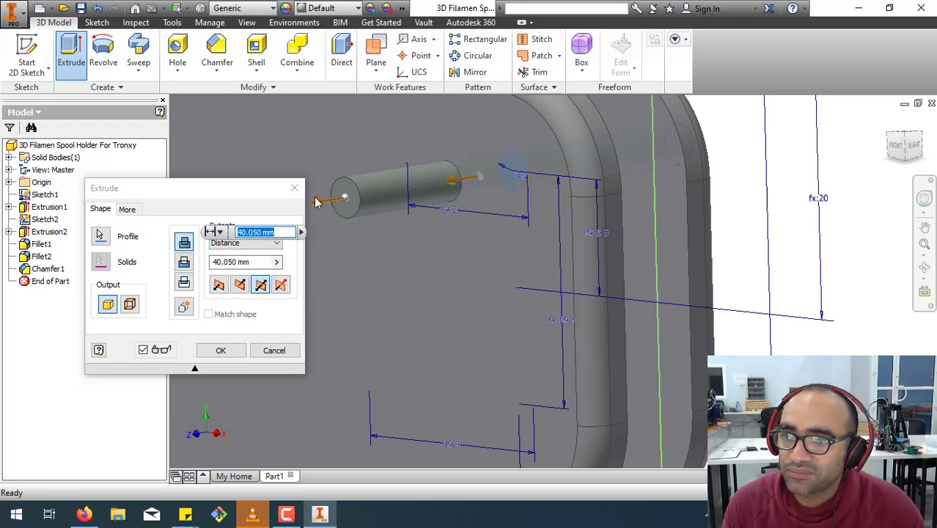
left_click(184, 262)
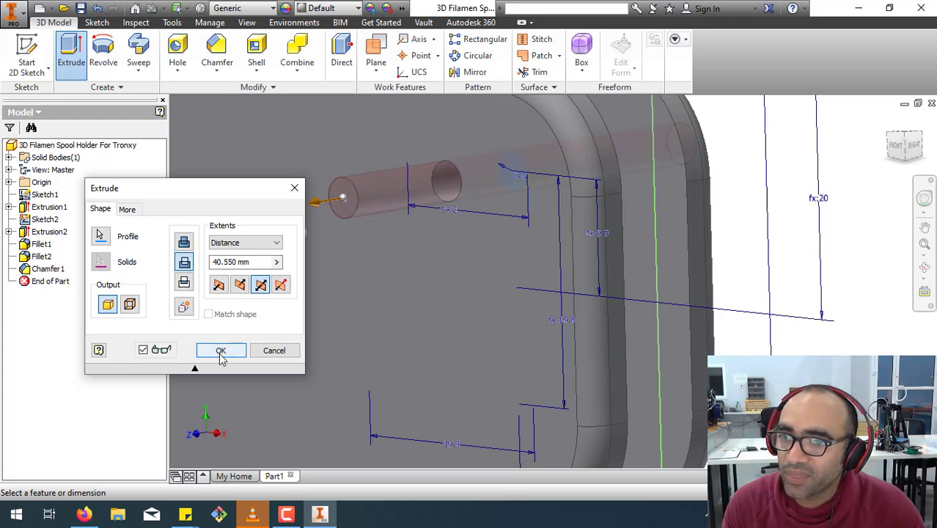
left_click(219, 350)
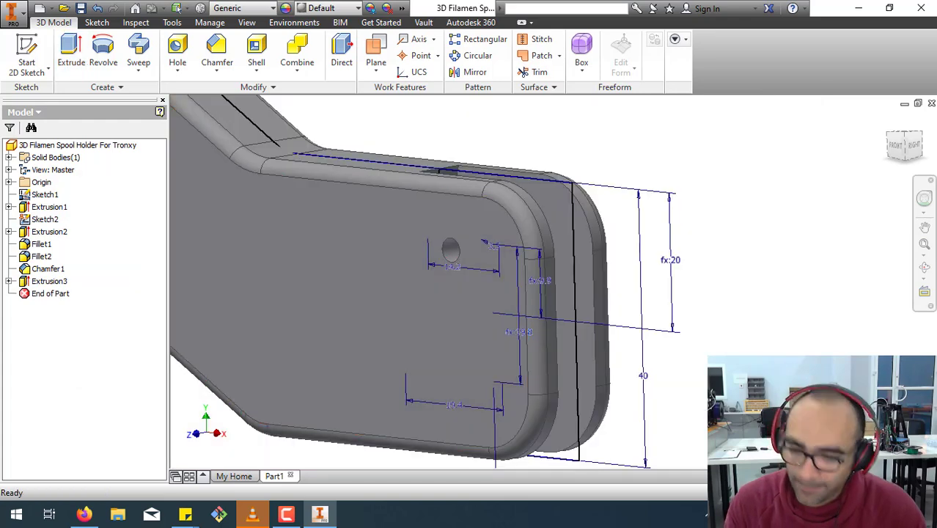
Extrude the lower small circle at the mounting end as a symmetric cut of 40.55 mm through both plates.
key("F4")
left_click_drag(554, 399, 527, 343)
left_click(72, 47)
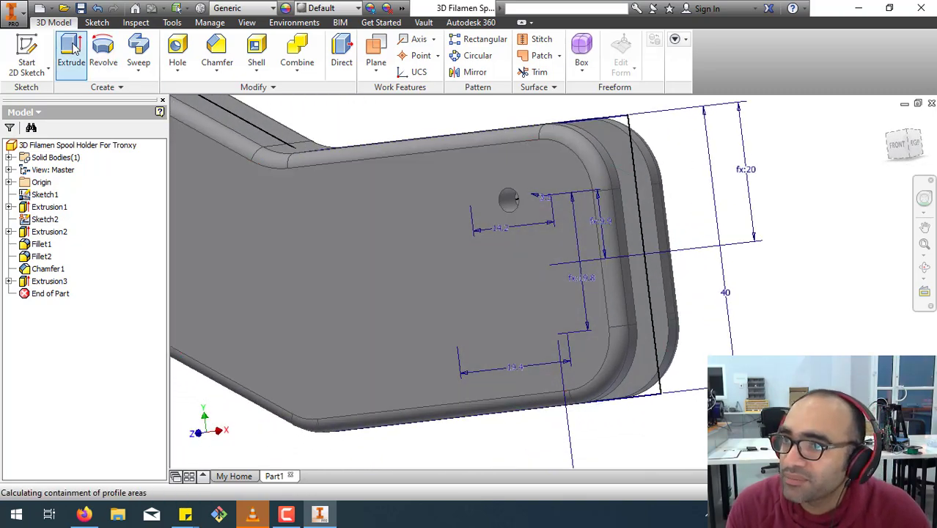
left_click(557, 336)
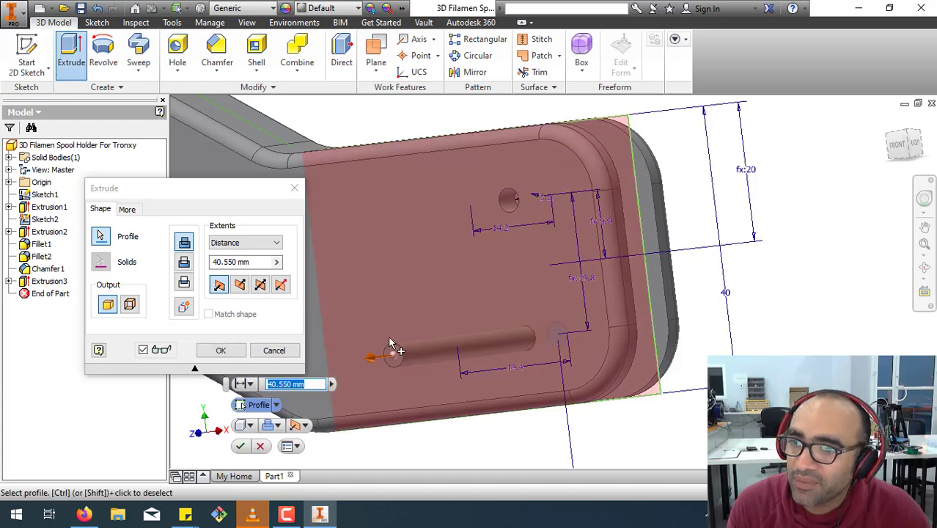
left_click(260, 284)
left_click(184, 262)
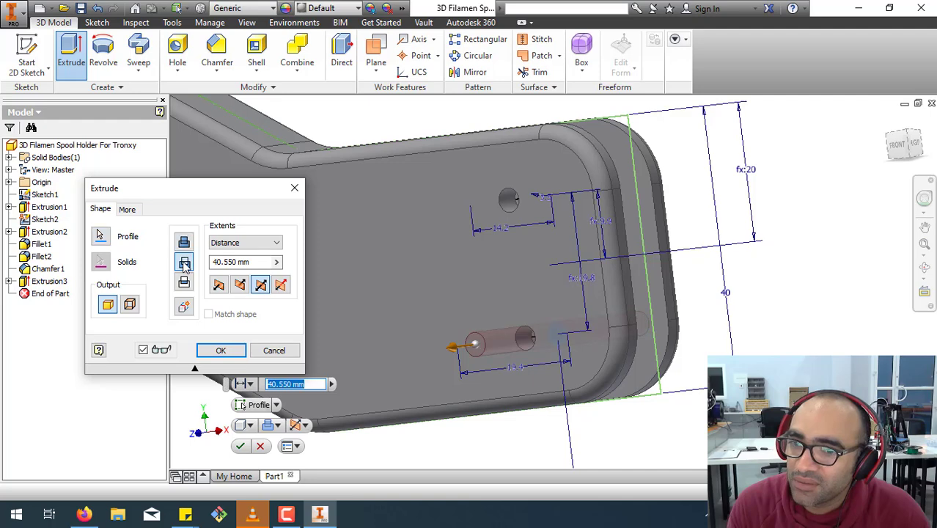
left_click(222, 350)
Hide Sketch1 so only the solid holder is displayed.
scroll(502, 373, "up", 5)
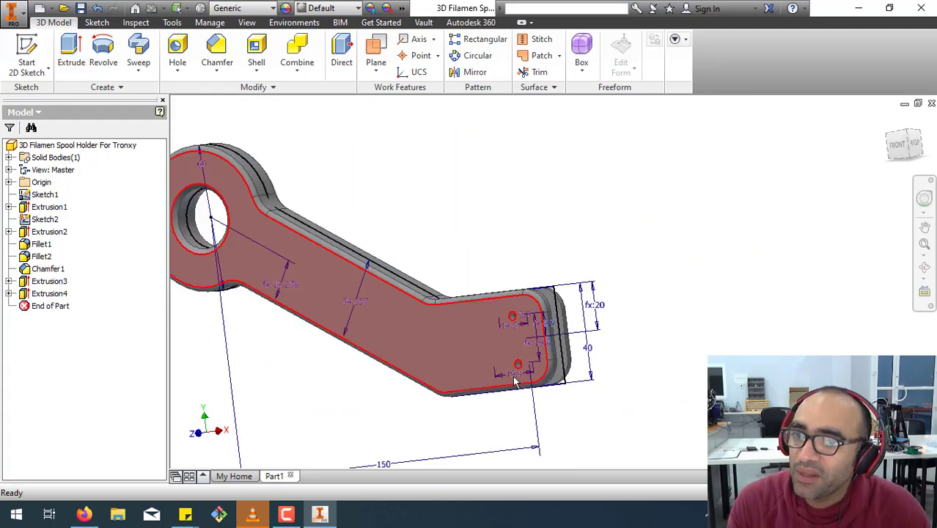
middle_click_drag(638, 194, 745, 207)
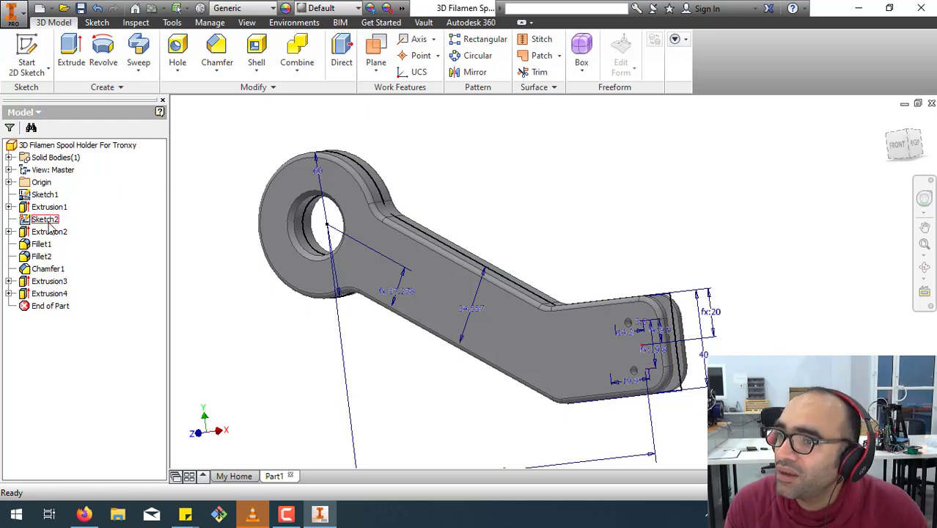
right_click(51, 196)
left_click(81, 319)
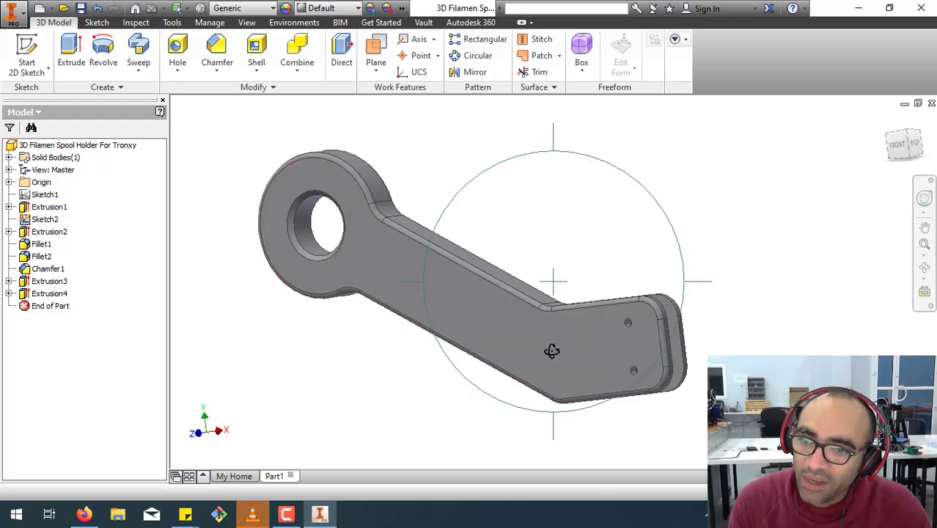
Create a new sketch on the holder's flat back face.
middle_click_drag(549, 345, 546, 417, "shift")
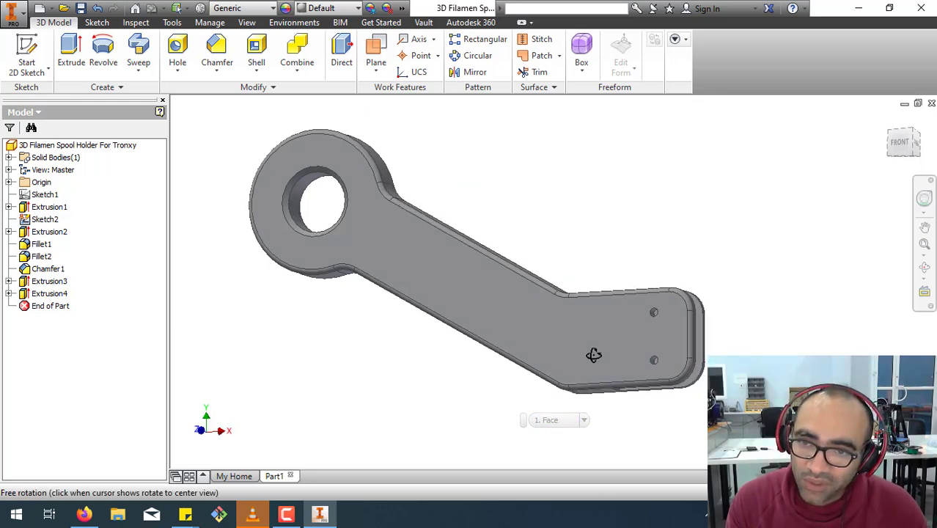
middle_click_drag(594, 351, 398, 332, "shift")
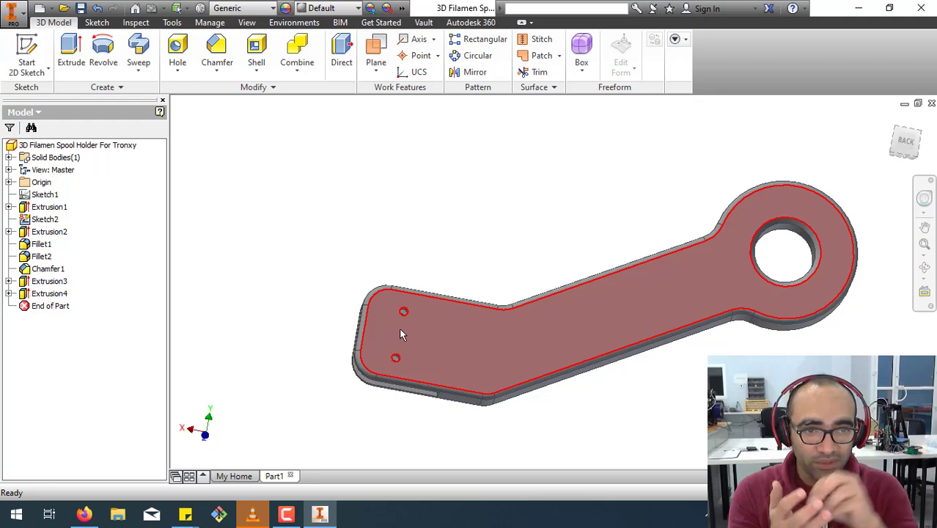
mouse_move(400, 330)
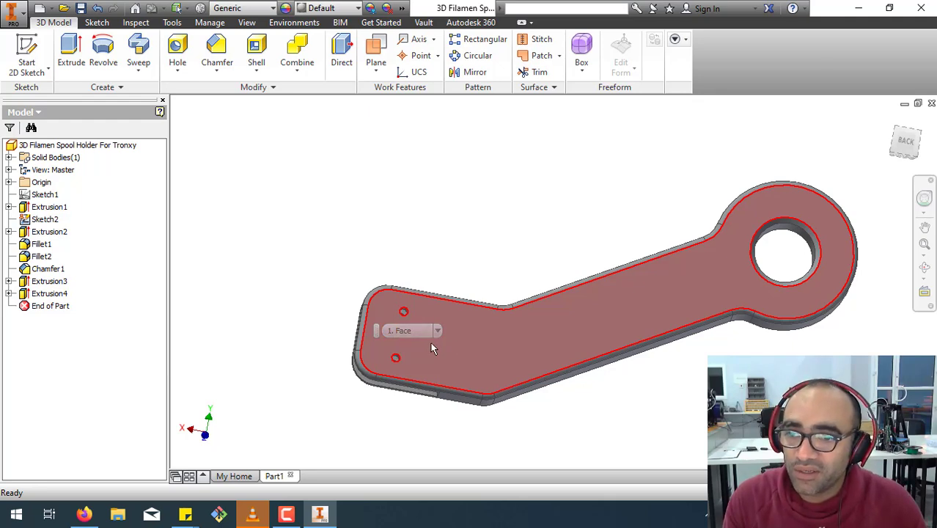
left_click(428, 348)
right_click(426, 343)
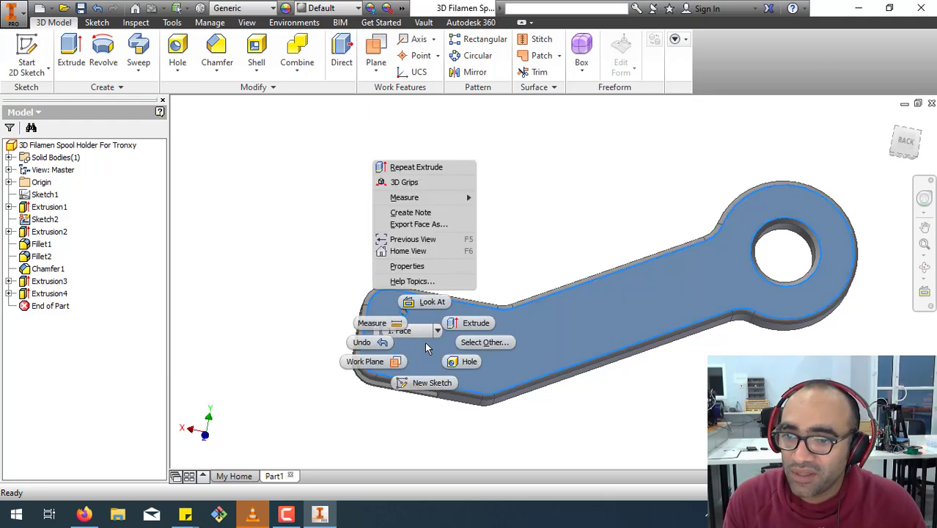
left_click(425, 383)
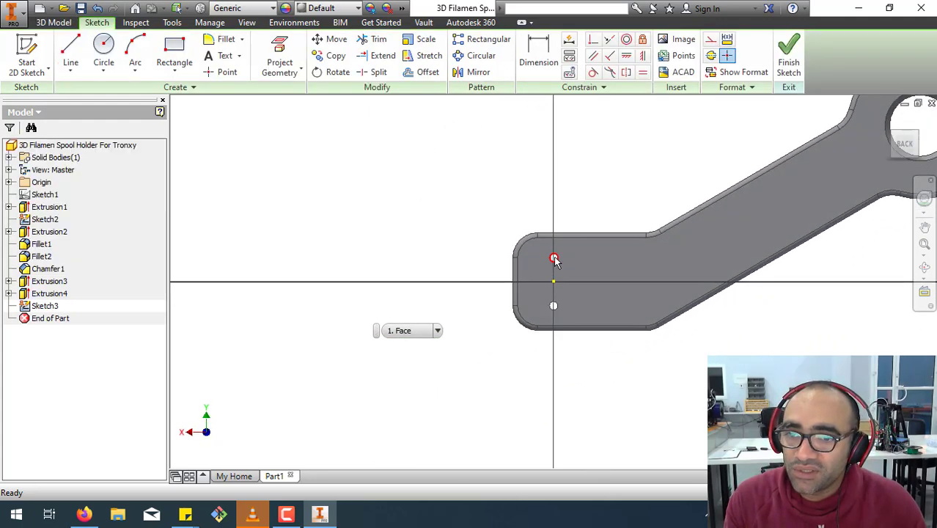
Sketch a six-sided polygon about 6.9 mm across flats, centred on the upper pin hole.
scroll(555, 261, "up", 5)
scroll(555, 261, "up", 3)
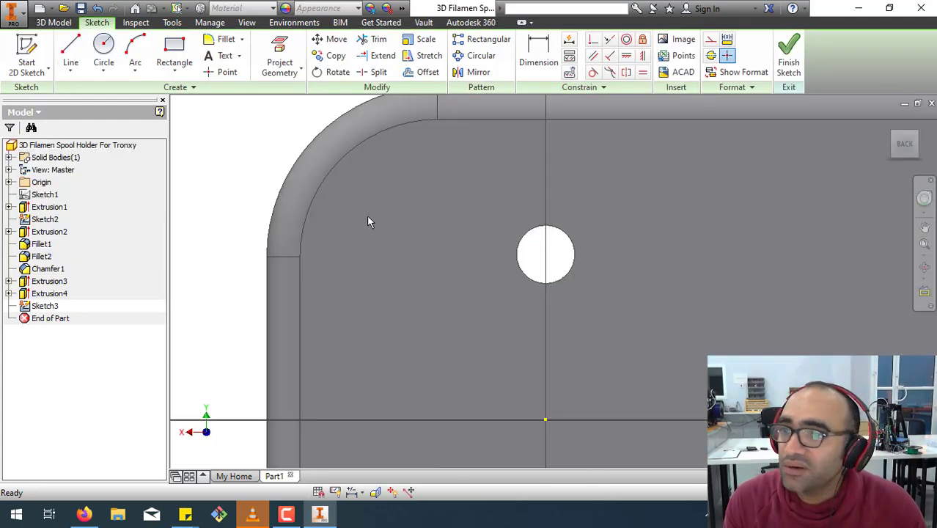
left_click(172, 69)
left_click(184, 339)
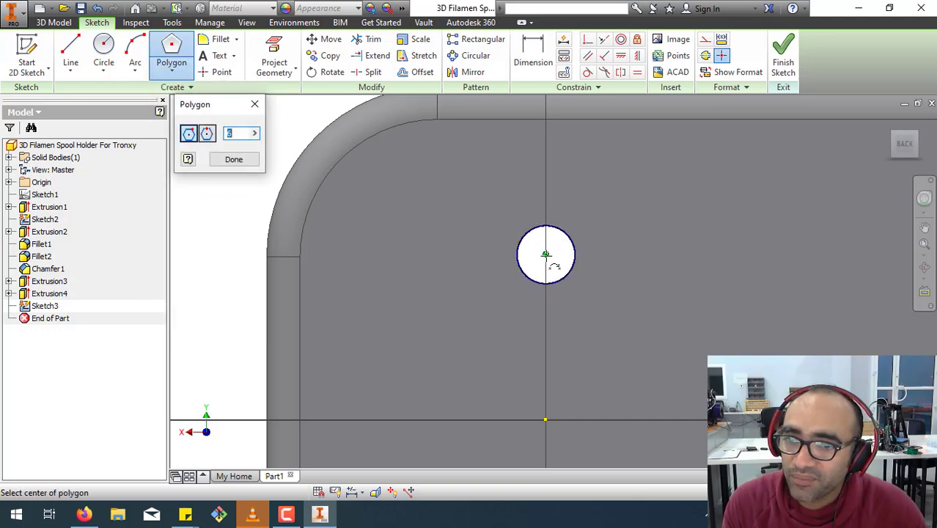
left_click(546, 254)
left_click(612, 254)
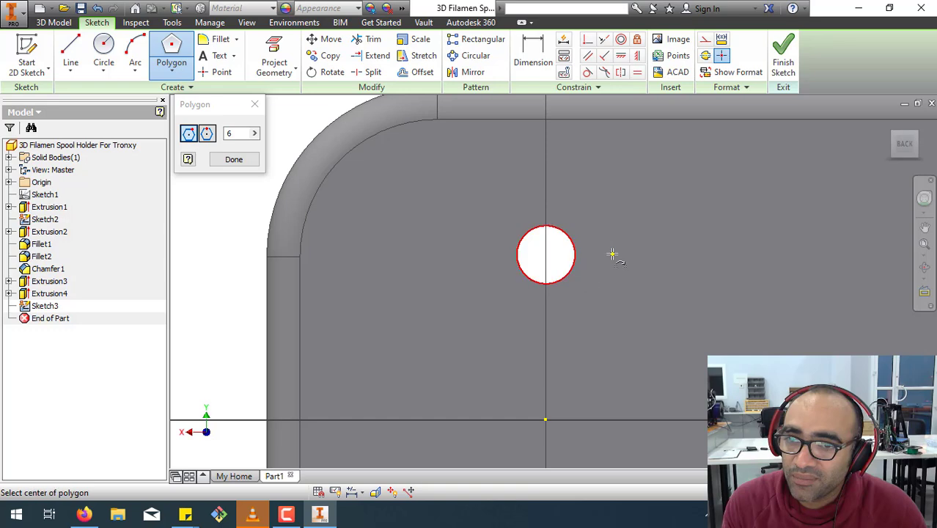
Sketch a second six-sided polygon about 6.3 mm across flats, centred on the lower pin hole.
scroll(613, 254, "down", 5)
middle_click_drag(679, 321, 517, 276)
scroll(489, 293, "up", 5)
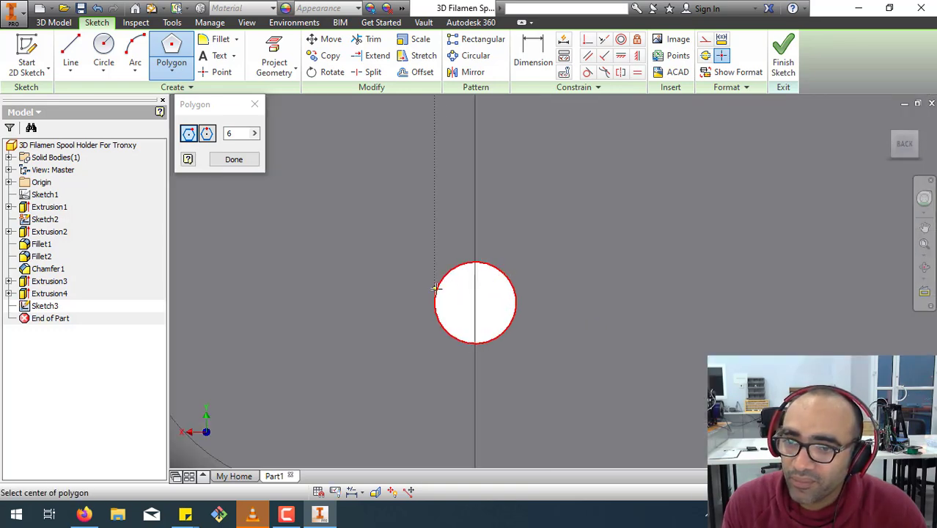
left_click(475, 302)
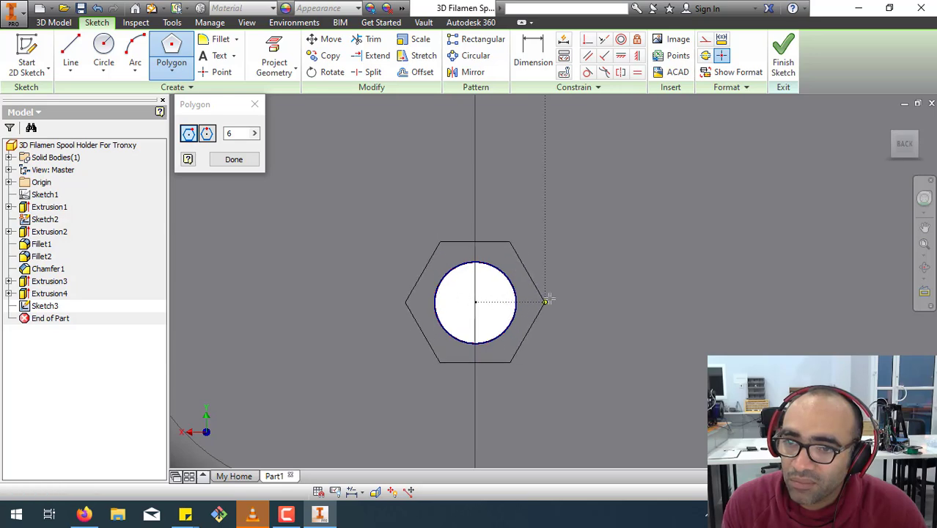
left_click(560, 301)
right_click(650, 280)
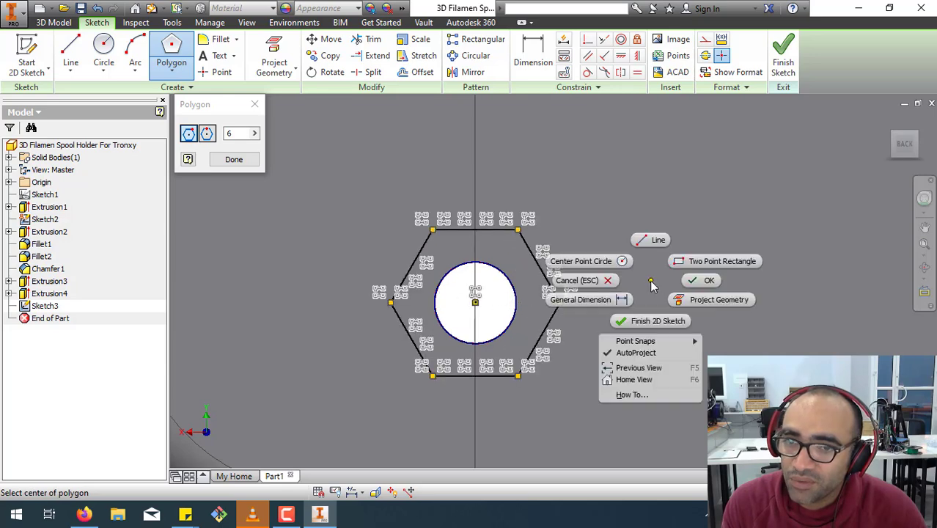
left_click(690, 283)
Constrain the upper hexagon's lower edge parallel to the lower hexagon's upper edge.
scroll(689, 285, "down", 5)
middle_click_drag(719, 170, 643, 192)
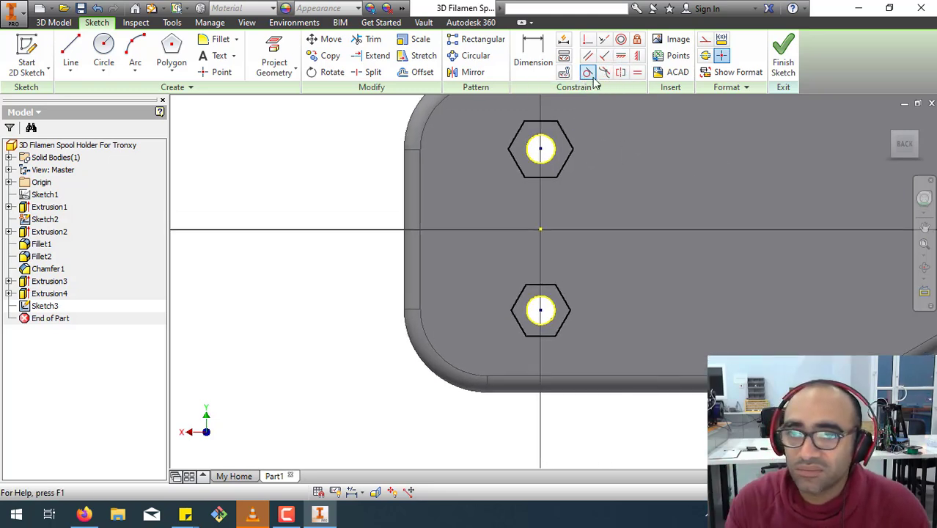
left_click(587, 55)
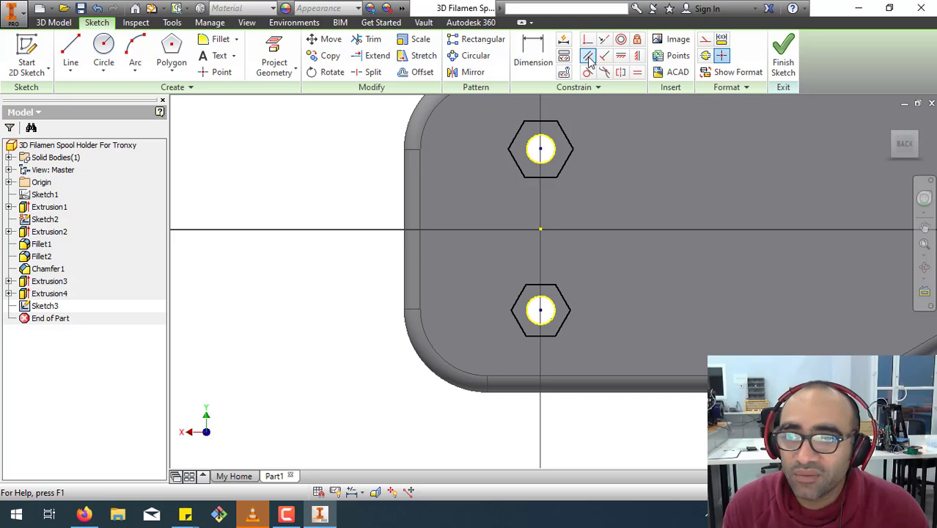
left_click(540, 176)
left_click(543, 290)
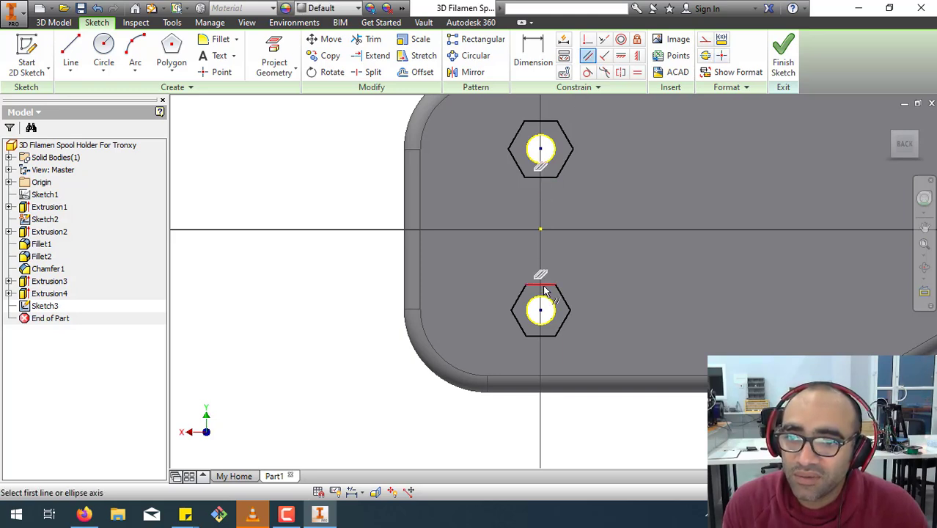
right_click(609, 263)
left_click(645, 259)
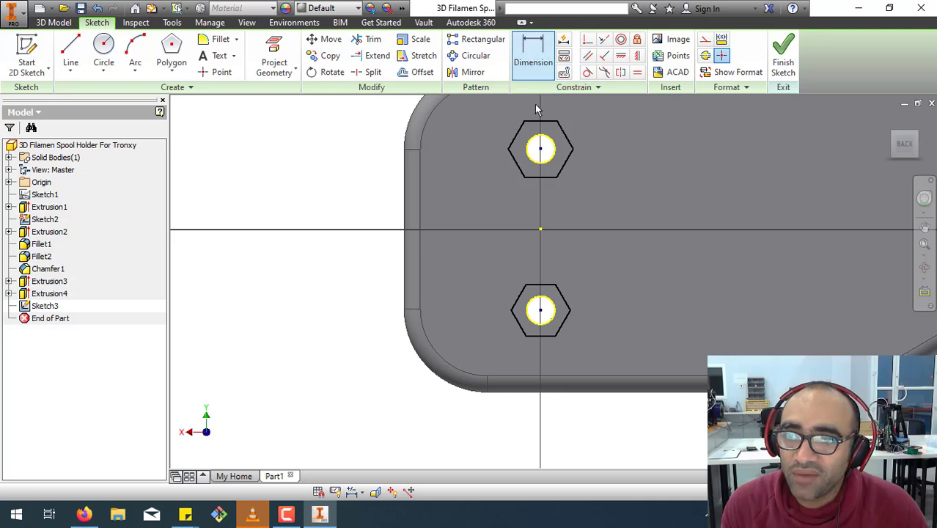
Dimension the upper hexagon's distance between its horizontal edges, keeping its size as drawn.
left_click(533, 59)
left_click(541, 121)
left_click(540, 176)
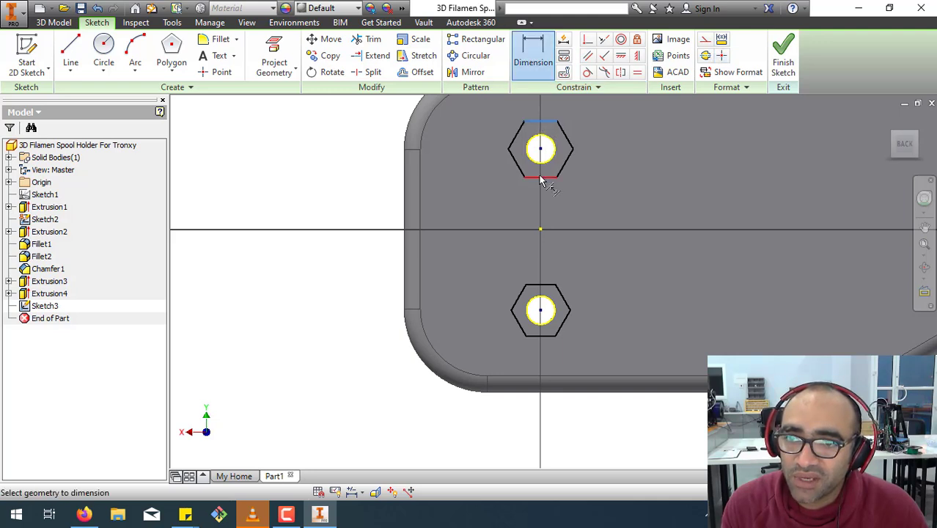
left_click(609, 168)
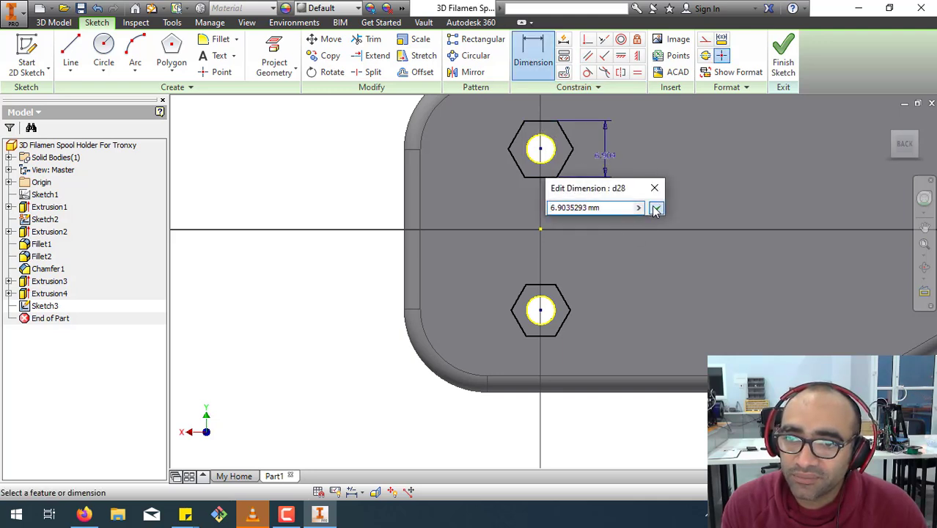
left_click(654, 207)
Dimension the lower hexagon between its horizontal edges and link that value to the upper hexagon's dimension.
left_click(543, 285)
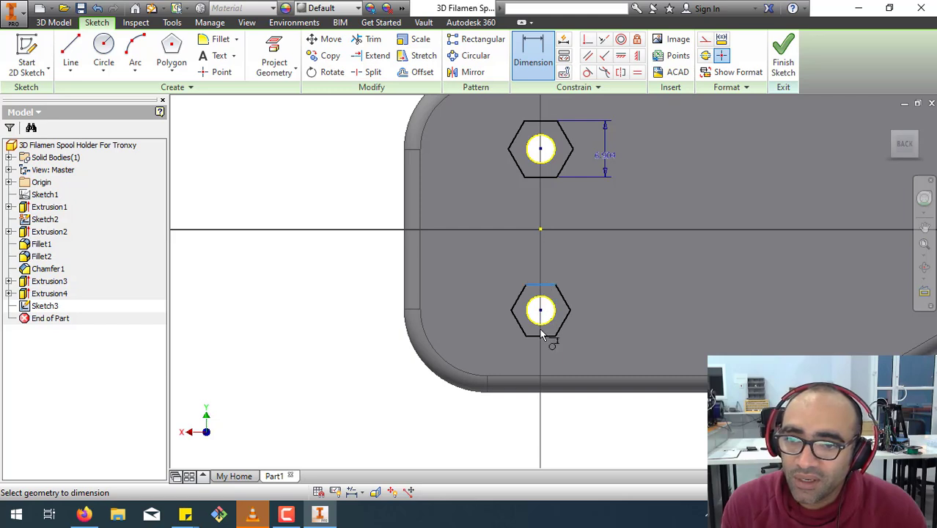
left_click(544, 336)
left_click(604, 314)
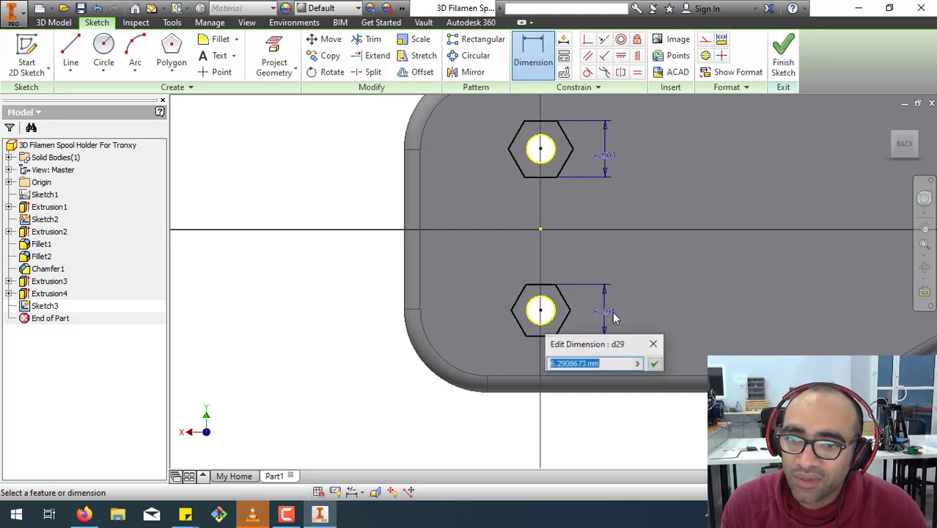
left_click(652, 363)
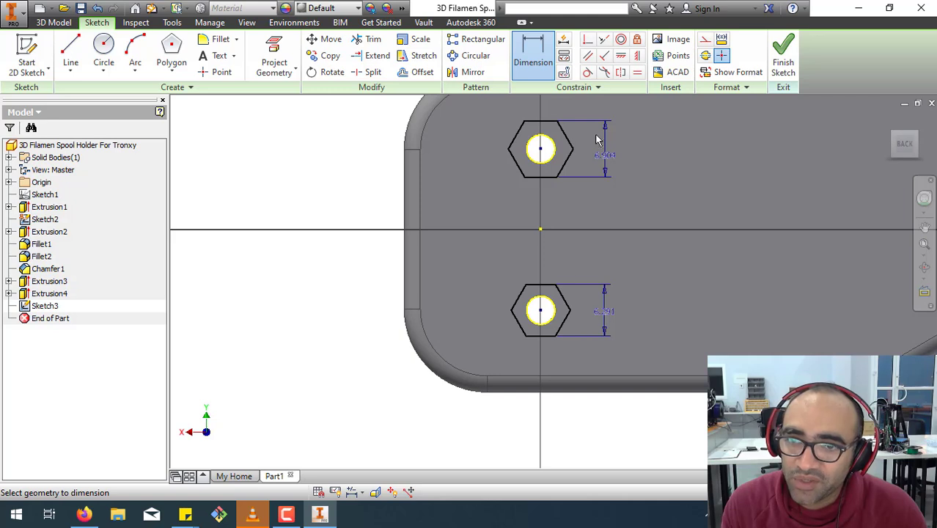
double_click(605, 314)
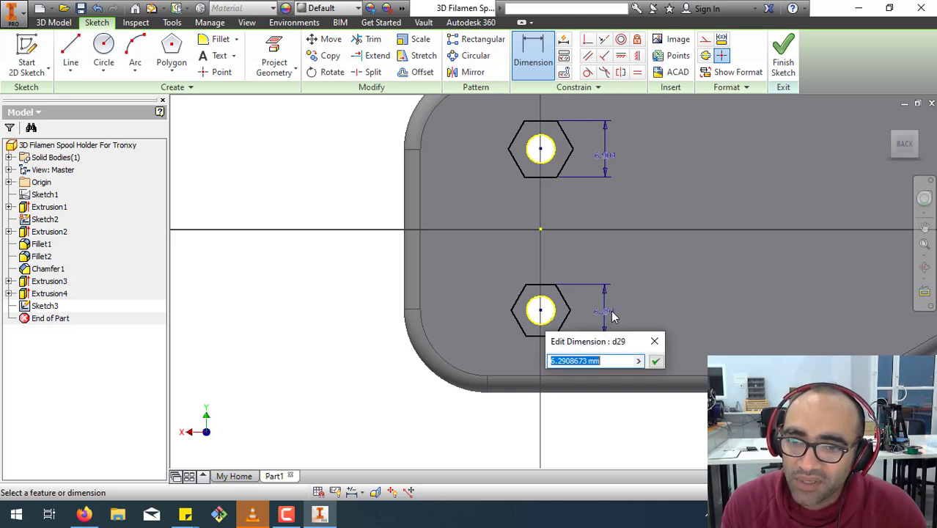
left_click(609, 157)
left_click(656, 361)
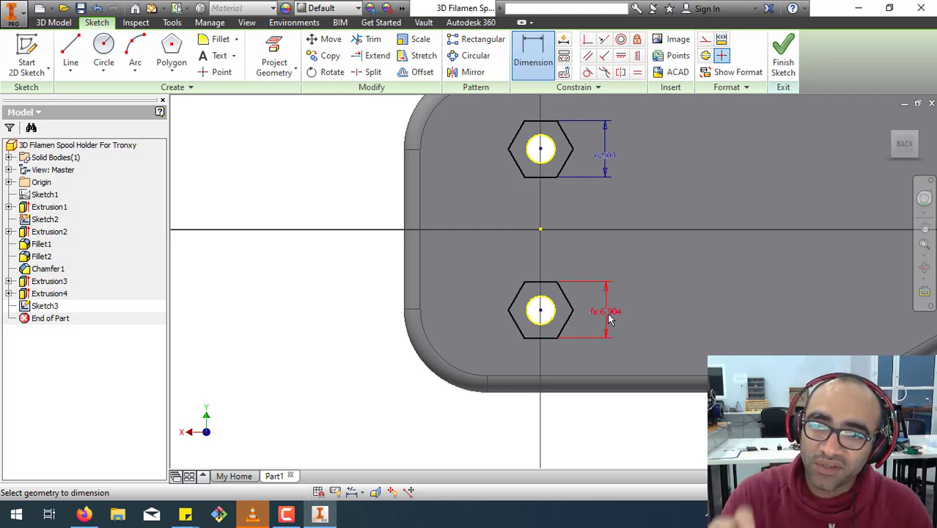
Set the upper hexagon's distance between horizontal edges to 5.6 mm and finish the sketch.
left_click(612, 156)
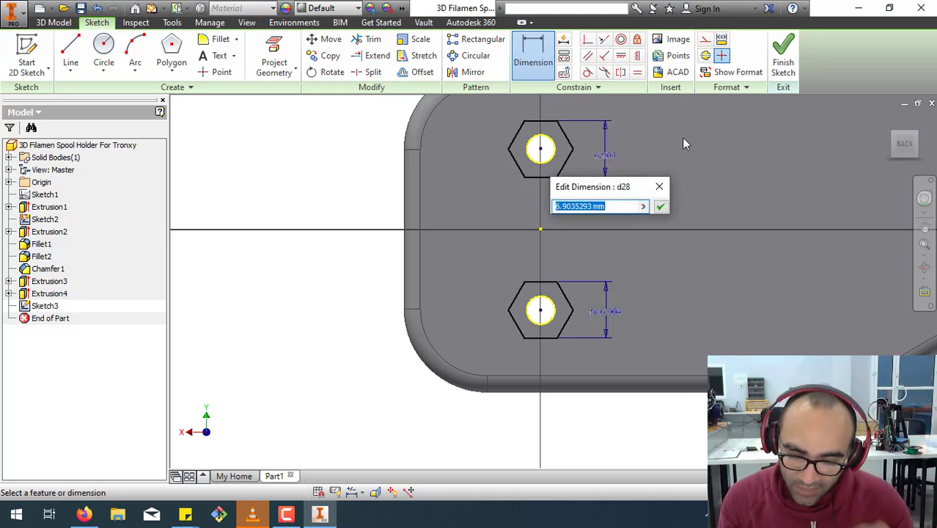
type("5.5")
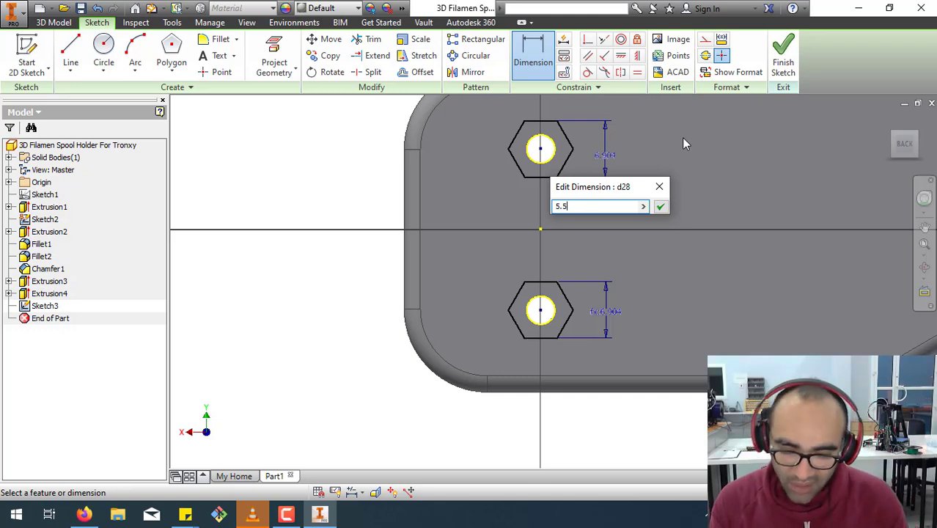
key("BackSpace")
type("6")
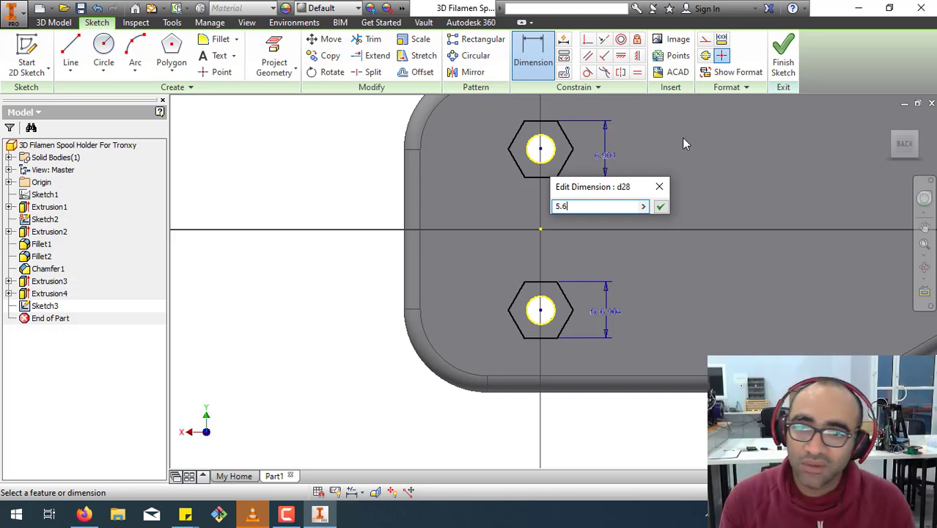
key("Return")
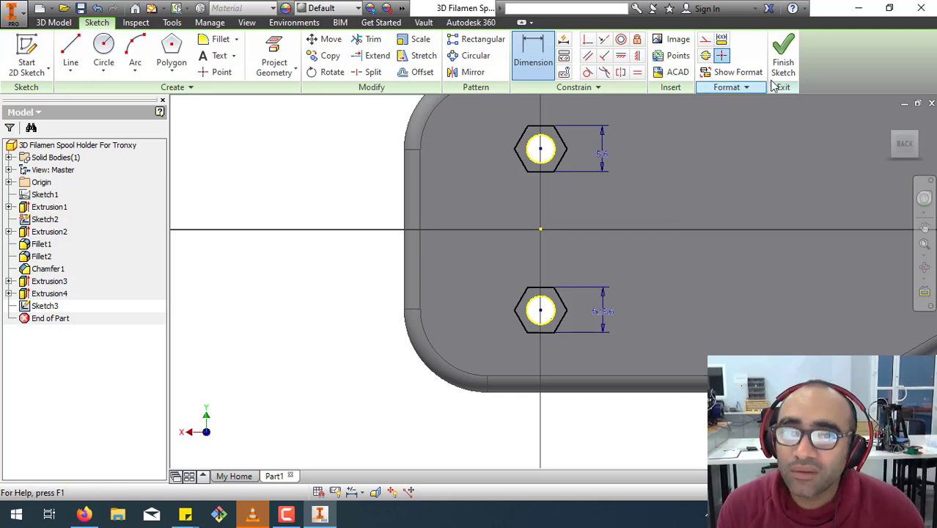
left_click(779, 74)
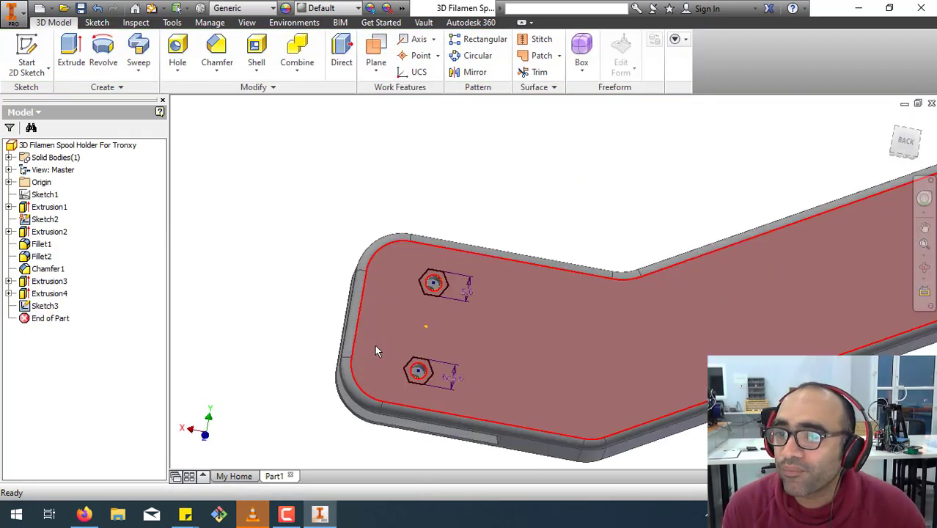
Extrude both hexagonal profiles as a cut 2.2 mm deep into the back face, around the pin holes.
scroll(379, 349, "up", 3)
middle_click_drag(404, 348, 393, 289)
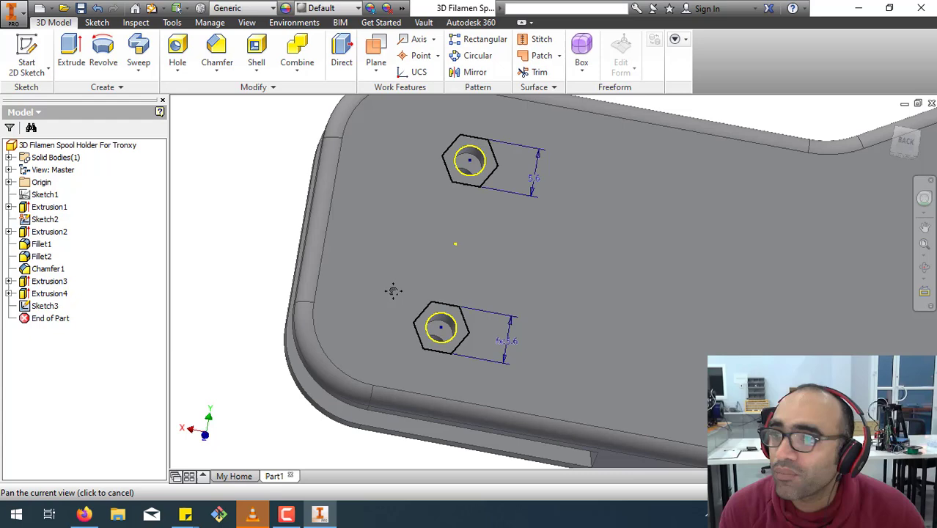
left_click(71, 51)
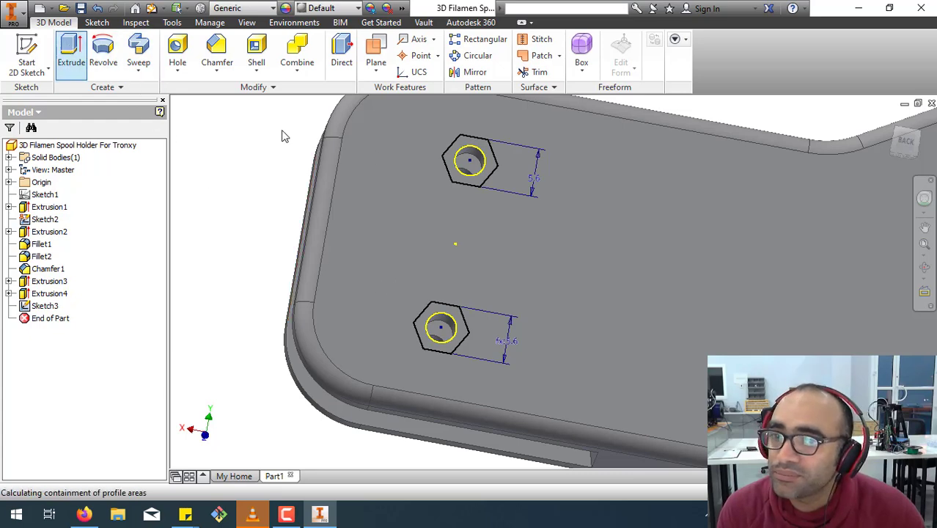
left_click(462, 186)
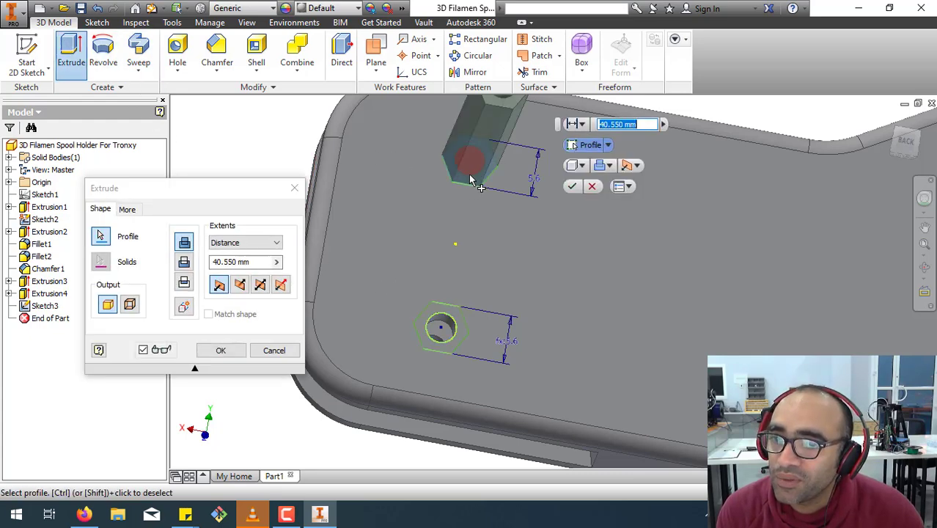
left_click(442, 337)
left_click(440, 348)
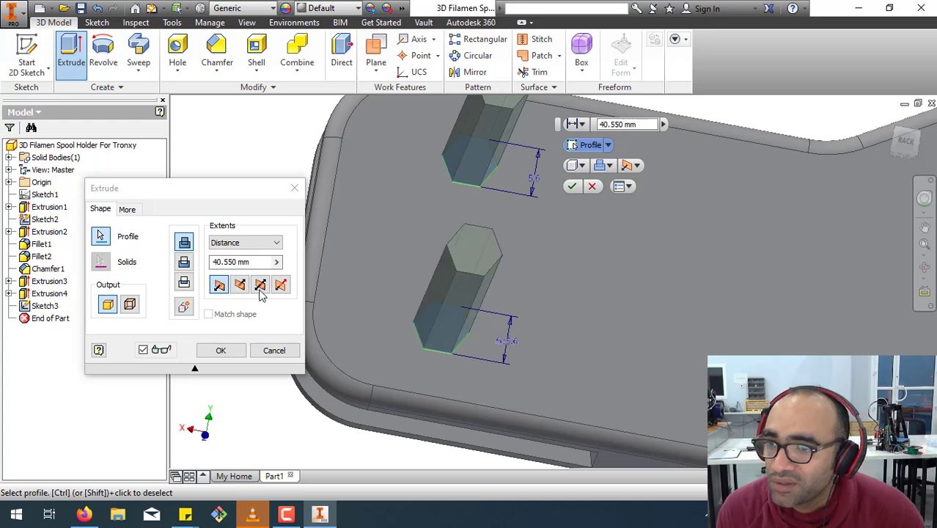
left_click(184, 262)
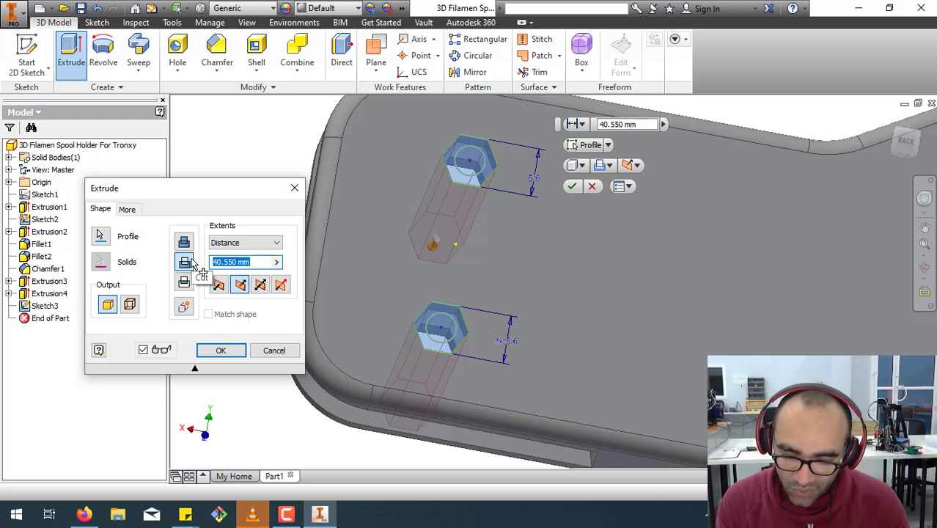
type("2")
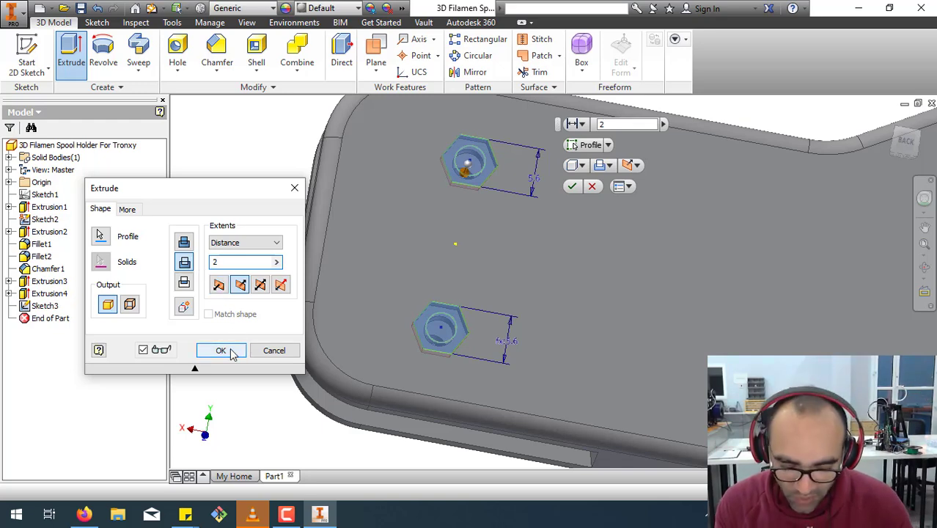
type(".2")
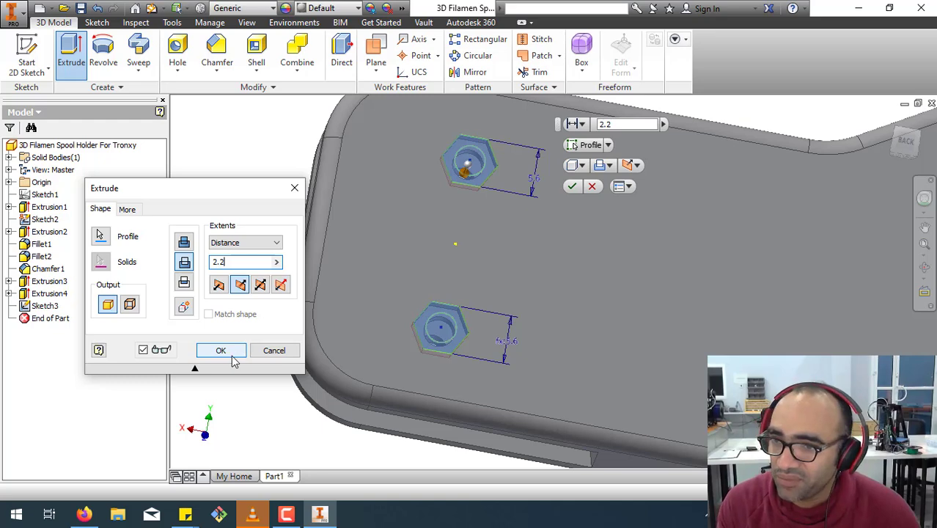
left_click(221, 350)
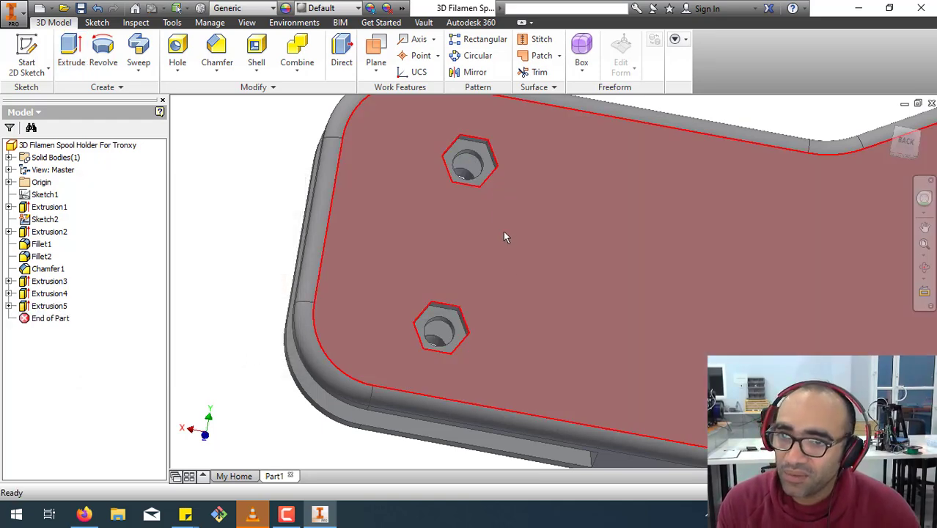
Start a new sketch on the front face of the mounting end, opposite the hexagonal pockets.
scroll(503, 272, "down", 4)
key("F4")
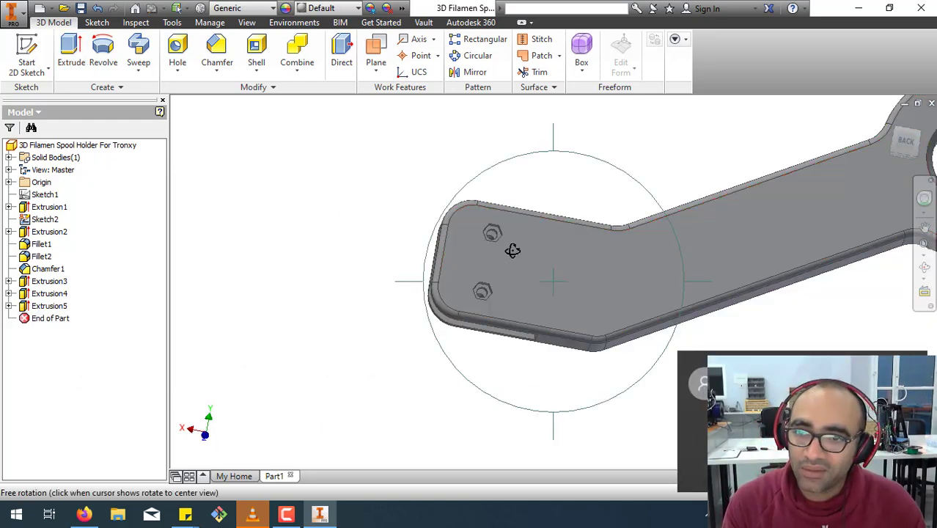
left_click_drag(513, 250, 794, 287)
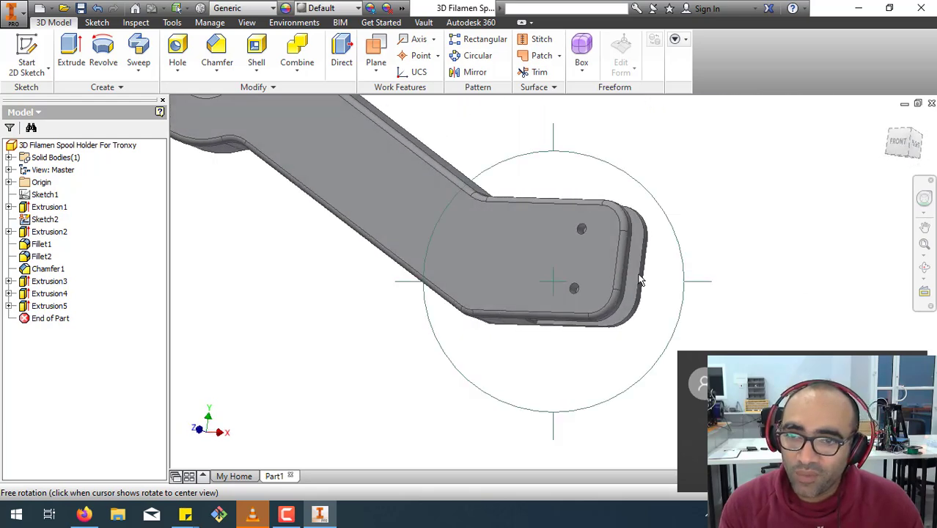
key("F4")
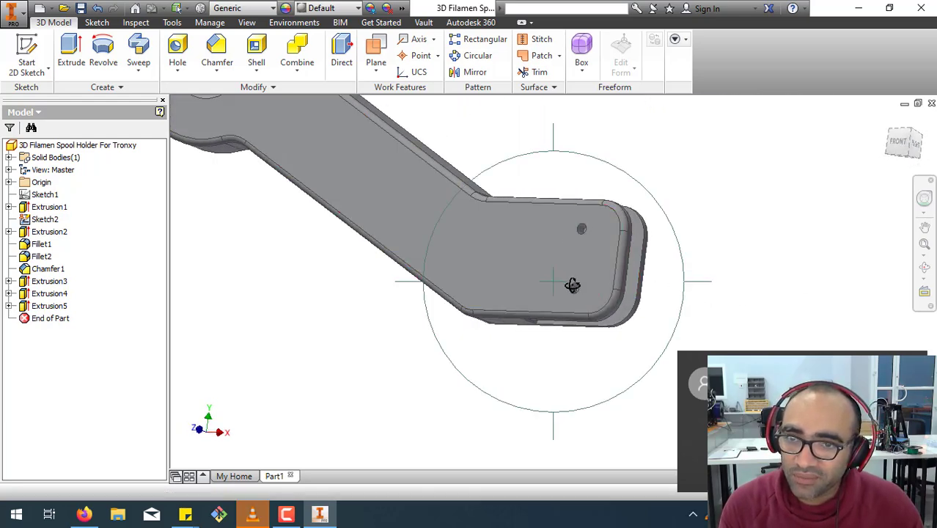
left_click_drag(602, 276, 395, 271)
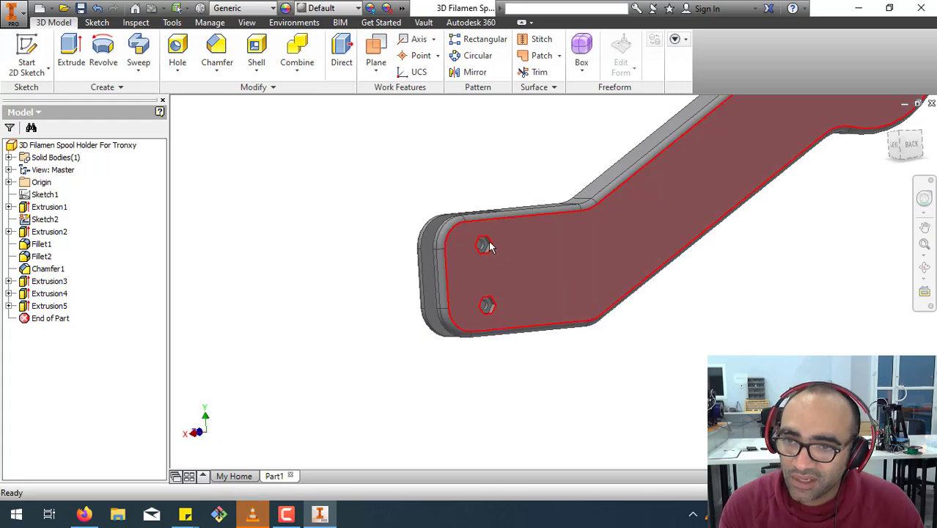
key("F4")
left_click_drag(518, 314, 807, 322)
right_click(581, 256)
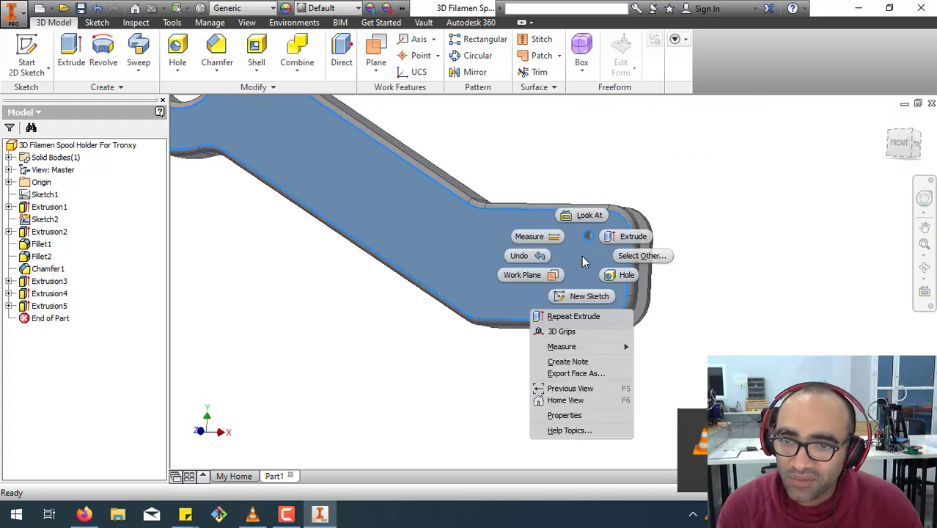
left_click(577, 297)
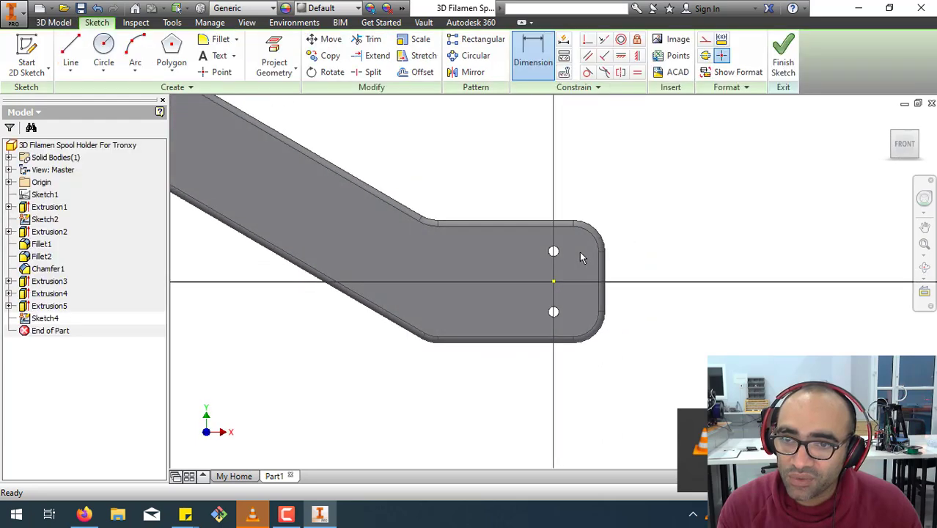
Sketch a circle about 8.3 mm in diameter centred on each of the two pin holes.
scroll(575, 253, "up", 6)
scroll(574, 253, "down", 2)
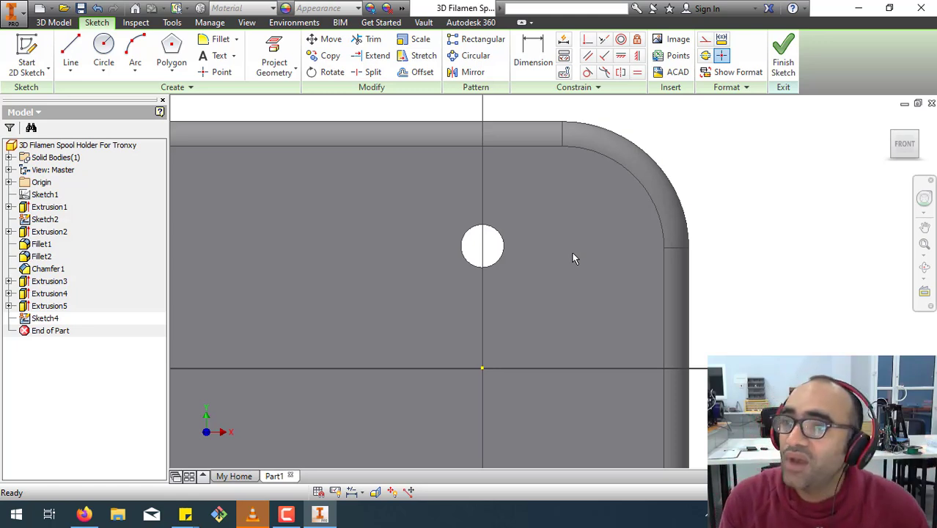
left_click(103, 51)
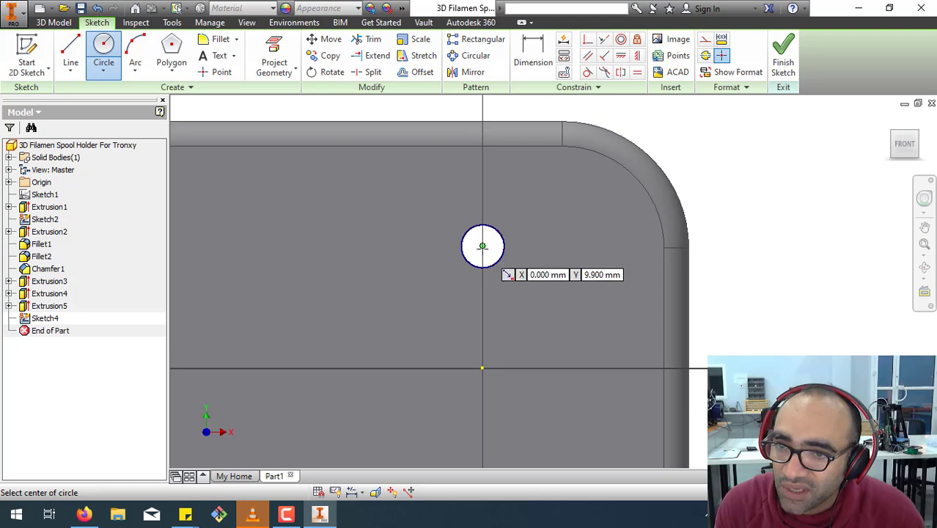
left_click(482, 244)
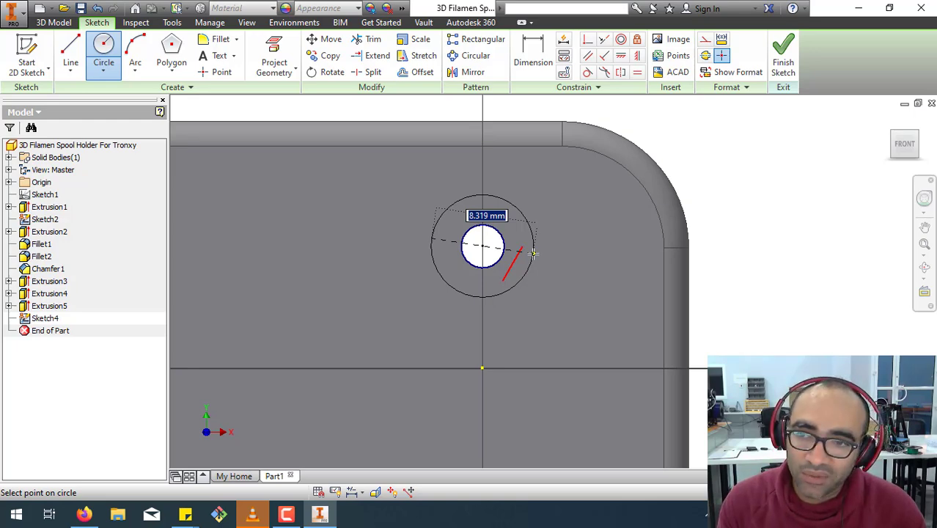
left_click(534, 253)
scroll(529, 312, "down", 3)
scroll(527, 366, "up", 2)
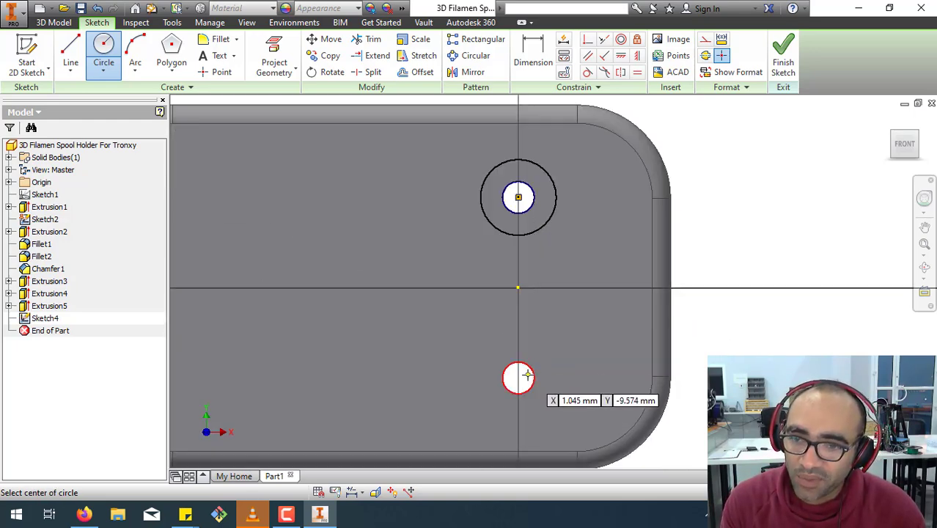
left_click(518, 377)
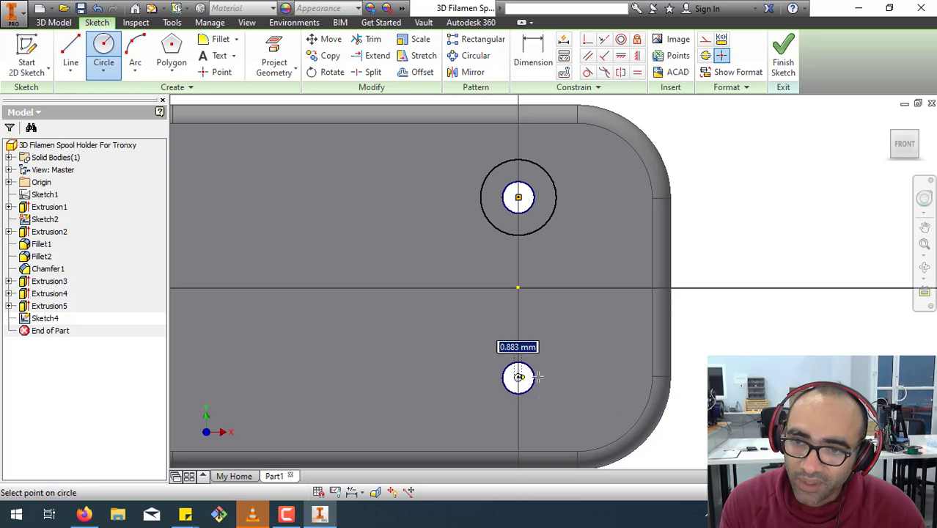
left_click(546, 404)
right_click(596, 346)
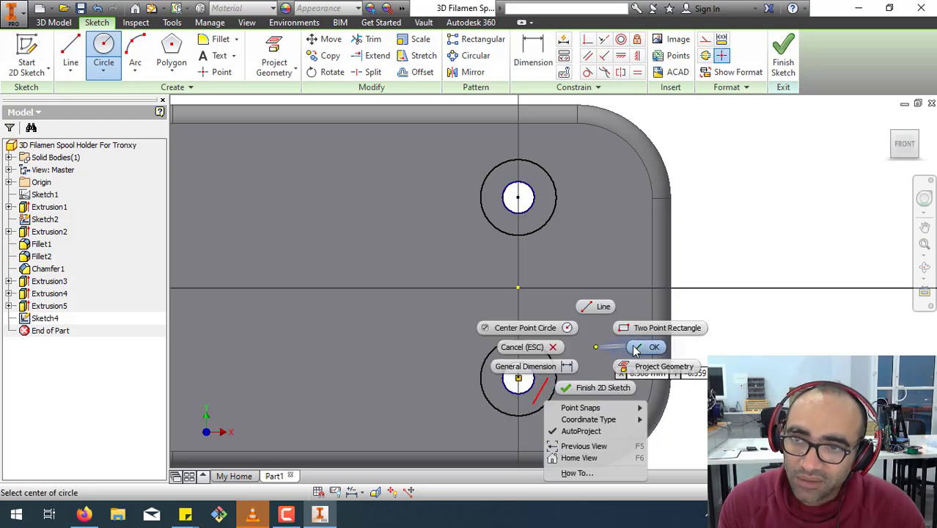
left_click(635, 349)
Apply an equal constraint between the two circles around the pin holes.
left_click(636, 72)
left_click(556, 210)
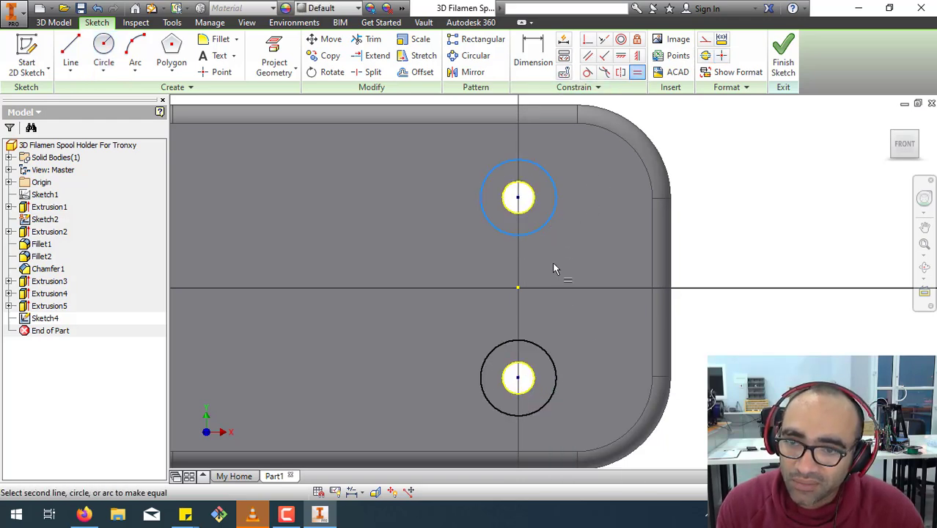
left_click(548, 359)
right_click(587, 239)
left_click(620, 247)
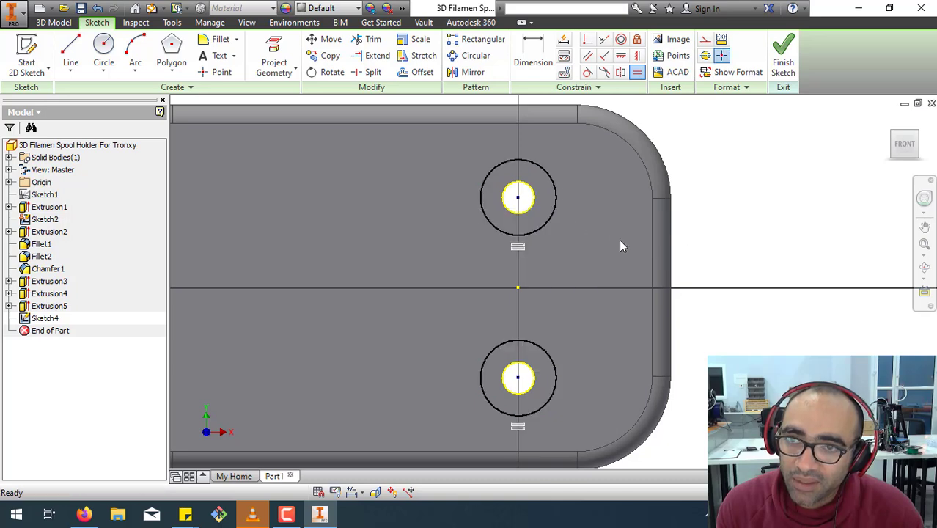
Dimension the upper circle's diameter as 6 mm and finish the sketch.
left_click(533, 55)
left_click(555, 185)
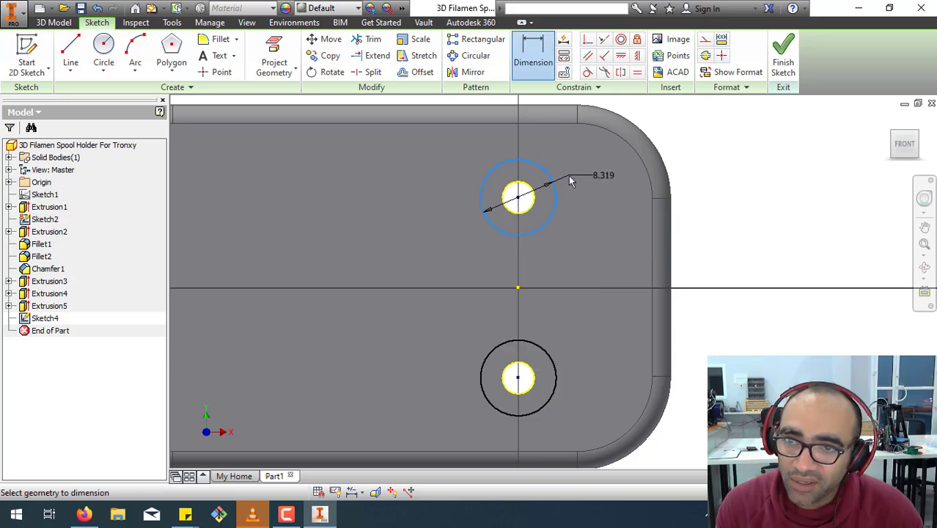
left_click(575, 178)
left_click_drag(557, 211, 762, 198)
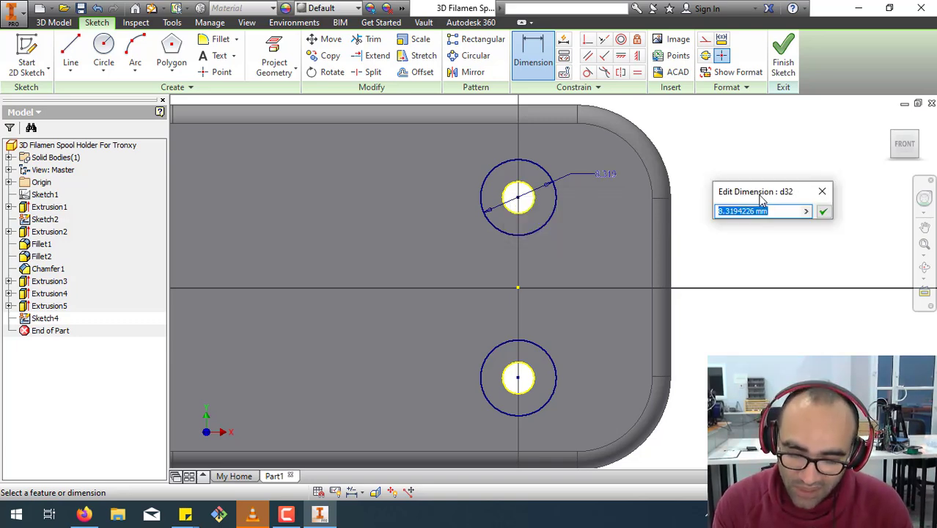
type("6")
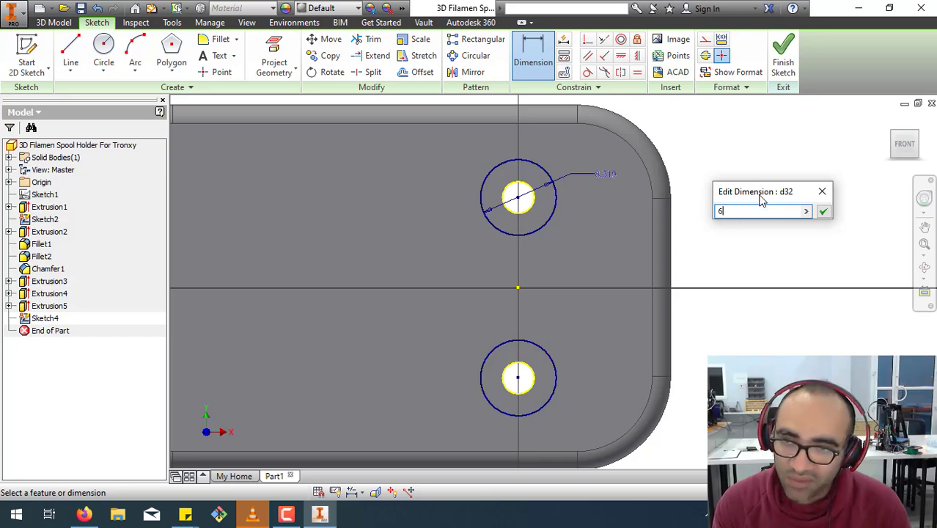
key("Return")
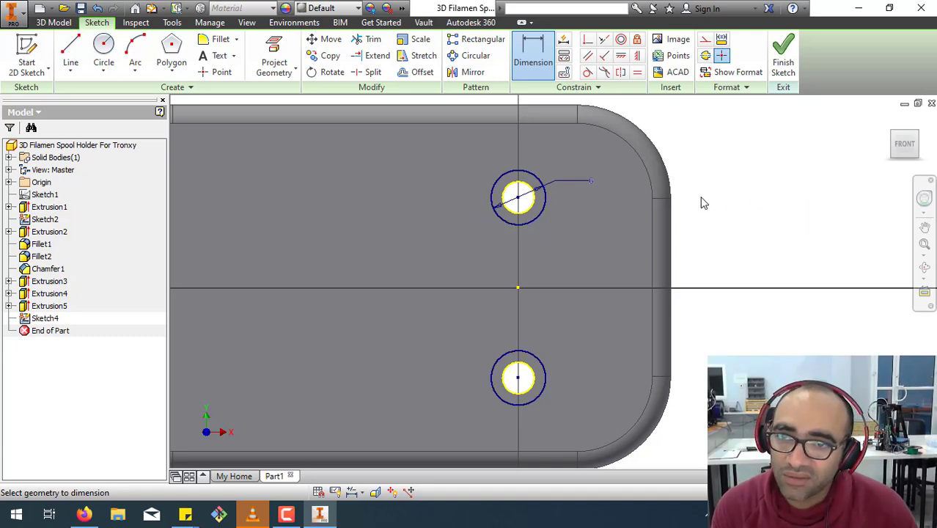
left_click(783, 55)
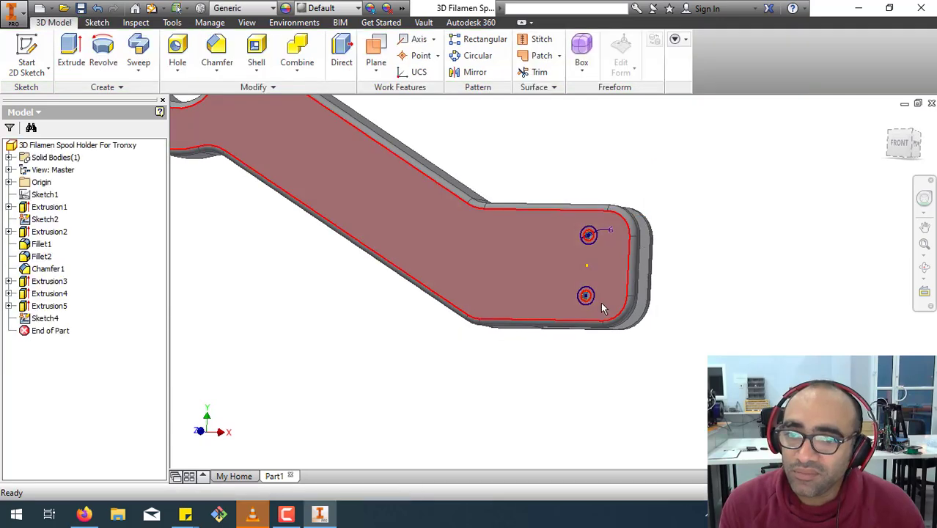
scroll(601, 302, "up", 5)
middle_click_drag(591, 227, 562, 400)
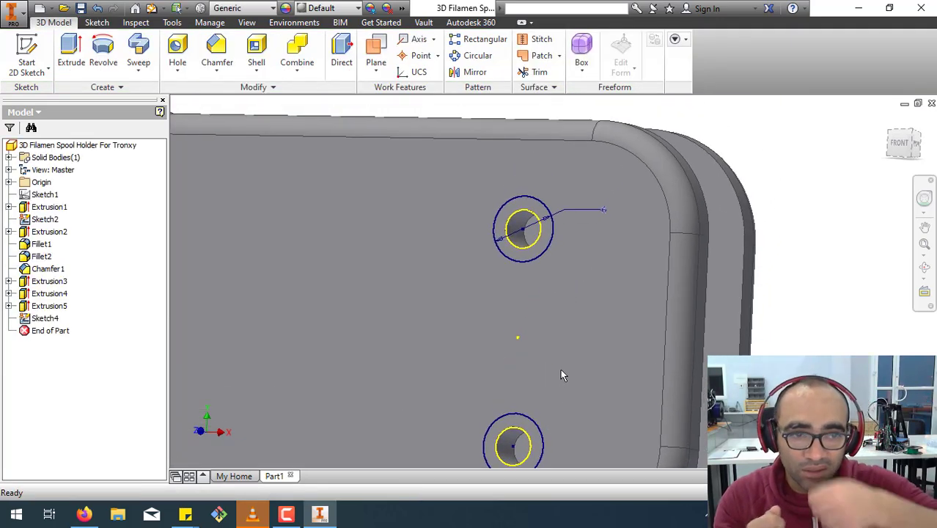
mouse_move(562, 371)
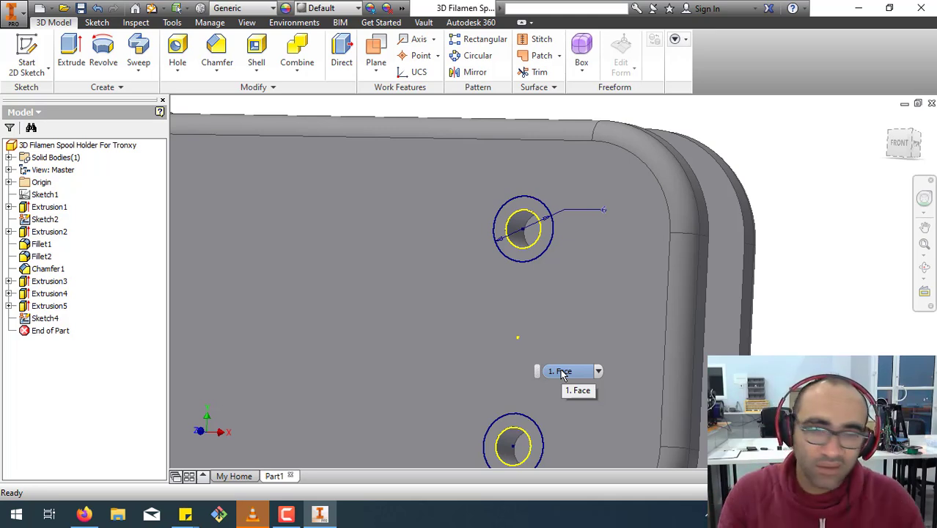
left_click(220, 70)
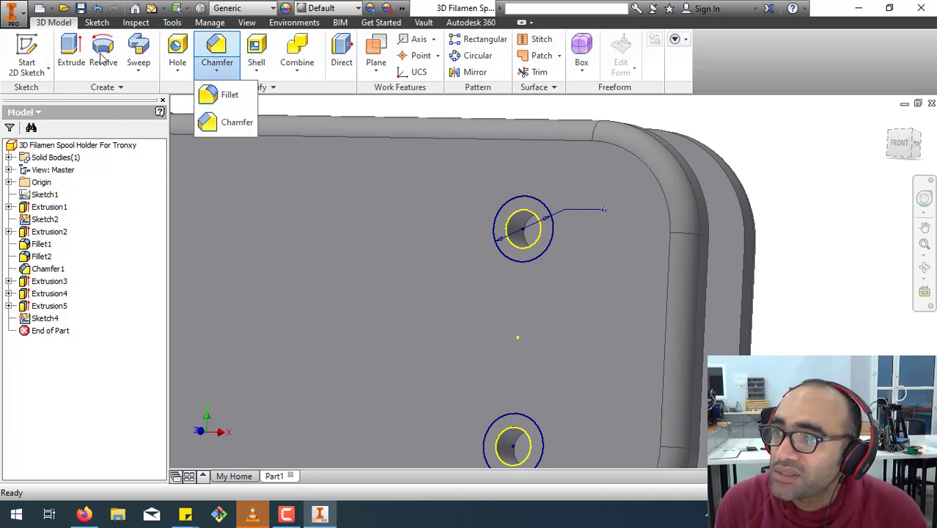
left_click(64, 42)
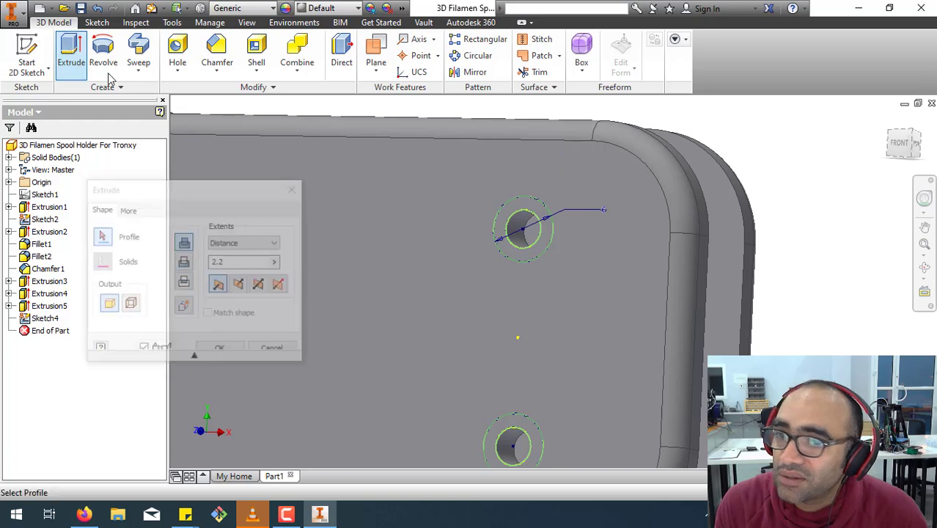
left_click(515, 258)
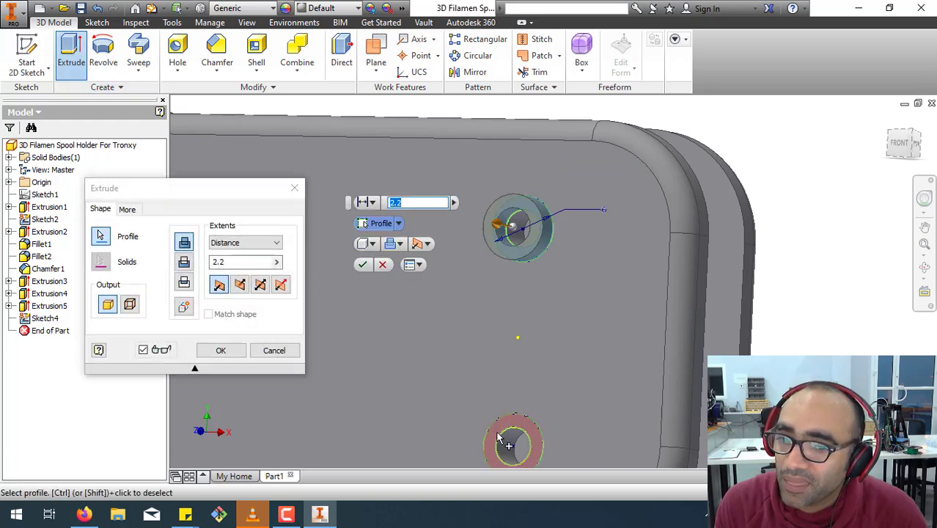
left_click(515, 220)
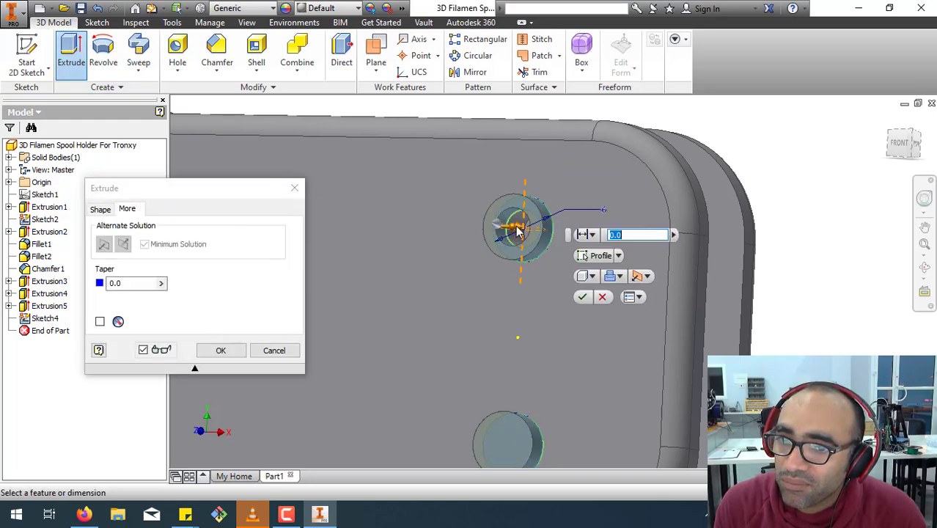
left_click(294, 188)
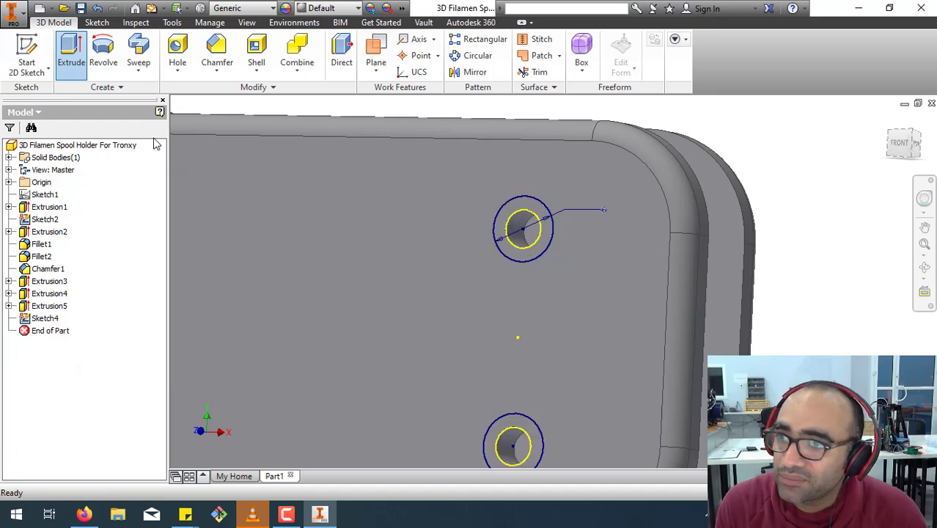
Extrude the circular profiles around both pin holes as a 2.2 mm deep cut into the front face.
left_click(74, 59)
left_click(522, 253)
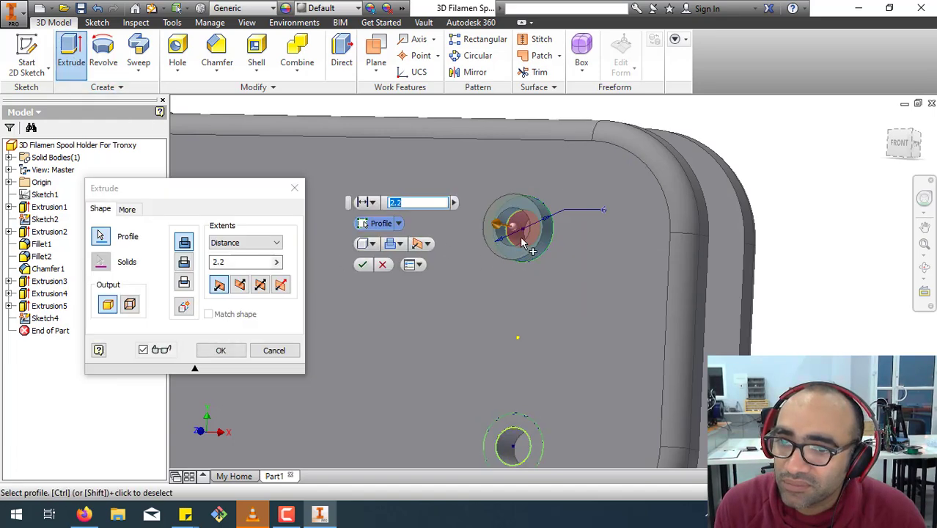
left_click(522, 434)
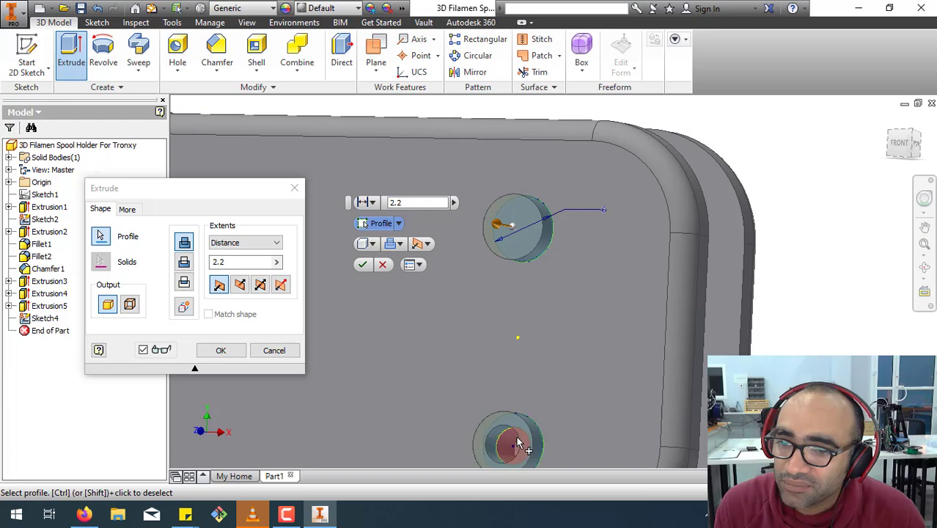
left_click(242, 262)
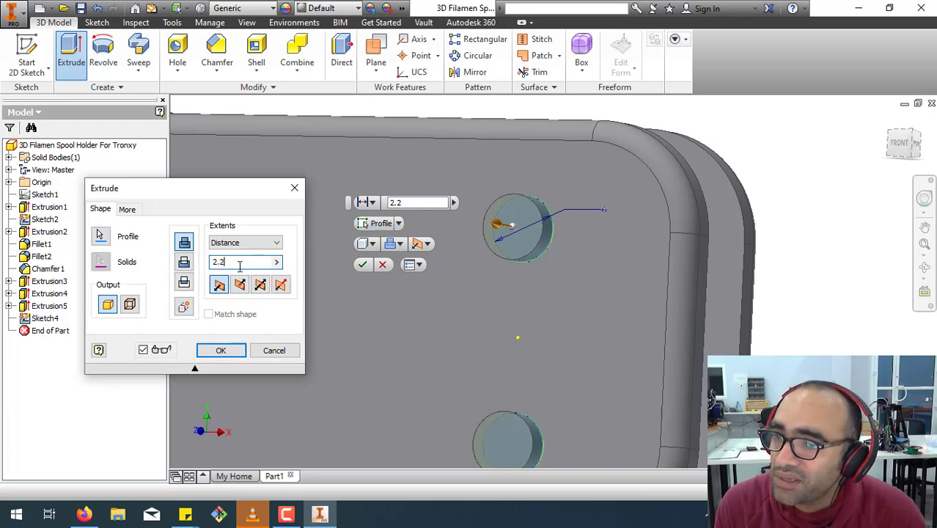
left_click(242, 286)
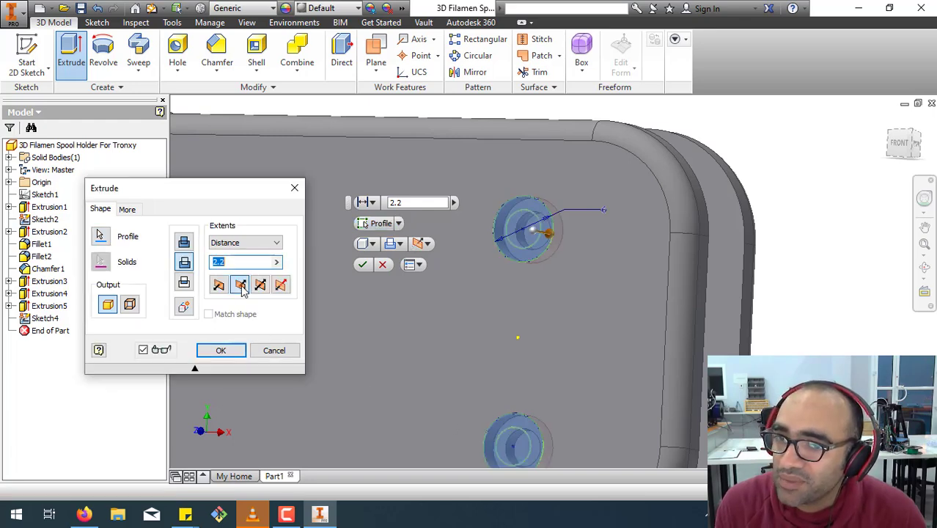
left_click(233, 356)
Fillet the edges of the slot between the two mounting plates, including its upper and lower end edges, with a 0.5 mm radius.
scroll(808, 255, "up", 3)
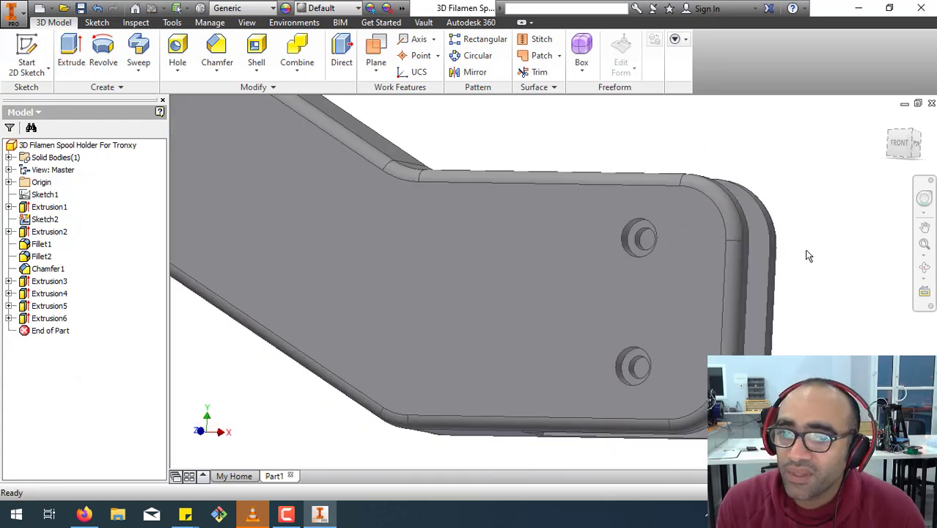
scroll(808, 255, "down", 3)
scroll(808, 255, "up", 3)
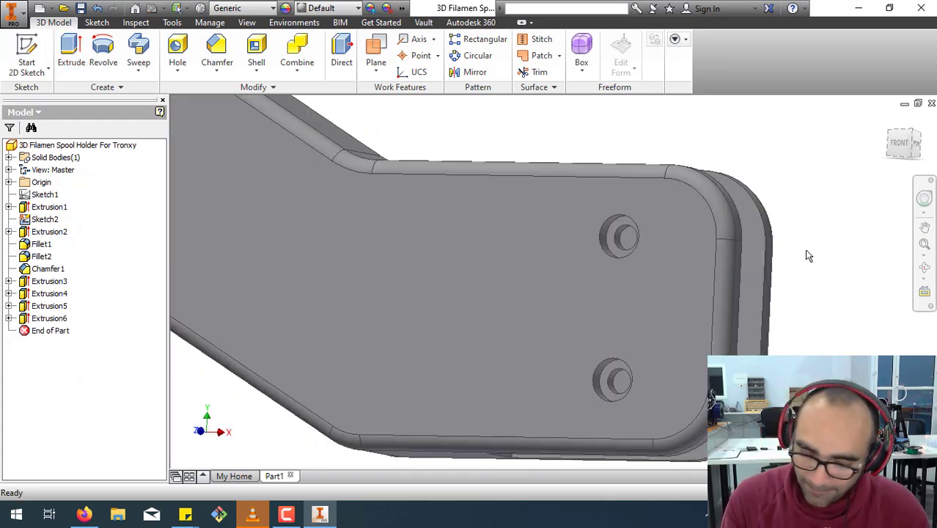
key("F4")
left_click_drag(582, 344, 460, 335)
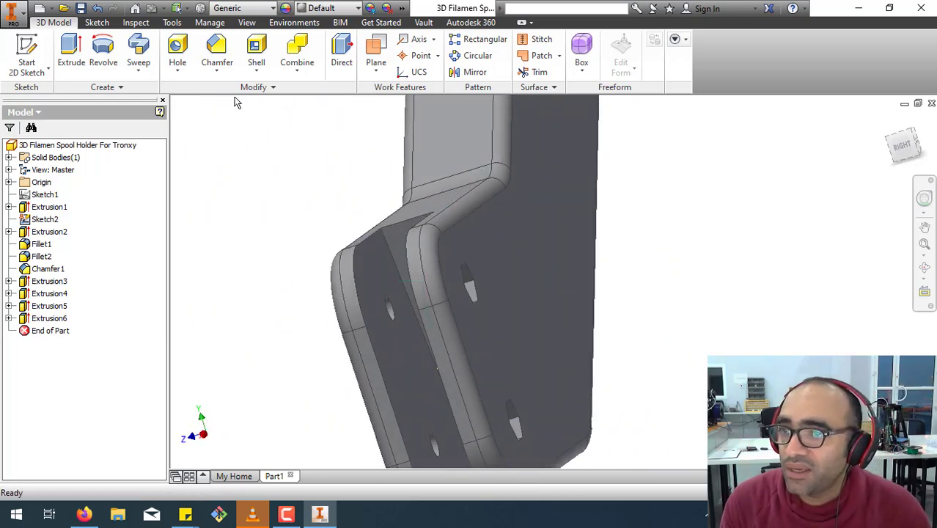
left_click(220, 76)
left_click(219, 104)
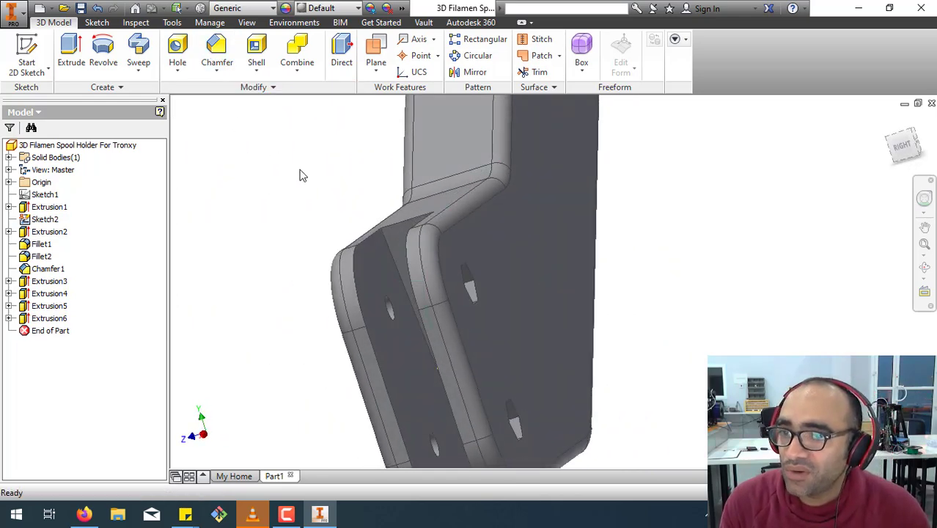
left_click(371, 253)
left_click(419, 235)
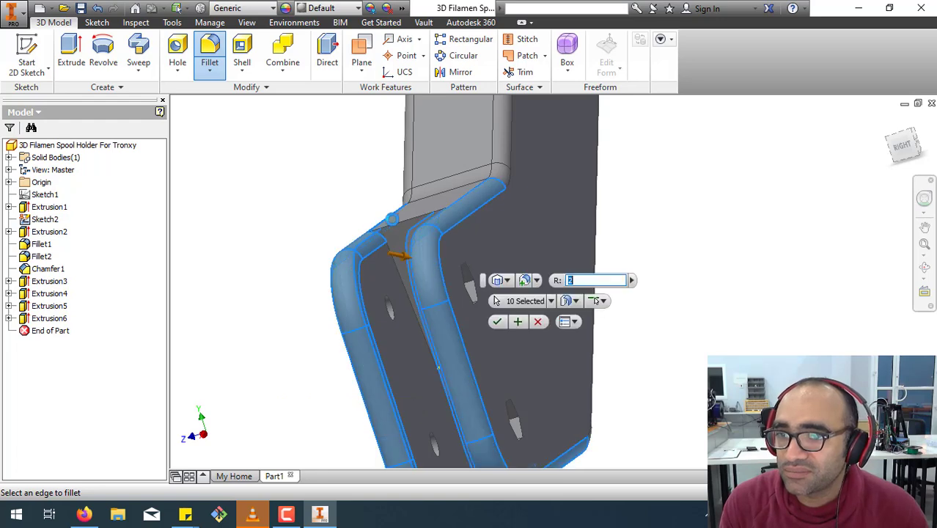
left_click(396, 230)
scroll(390, 233, "up", 3)
key("F4")
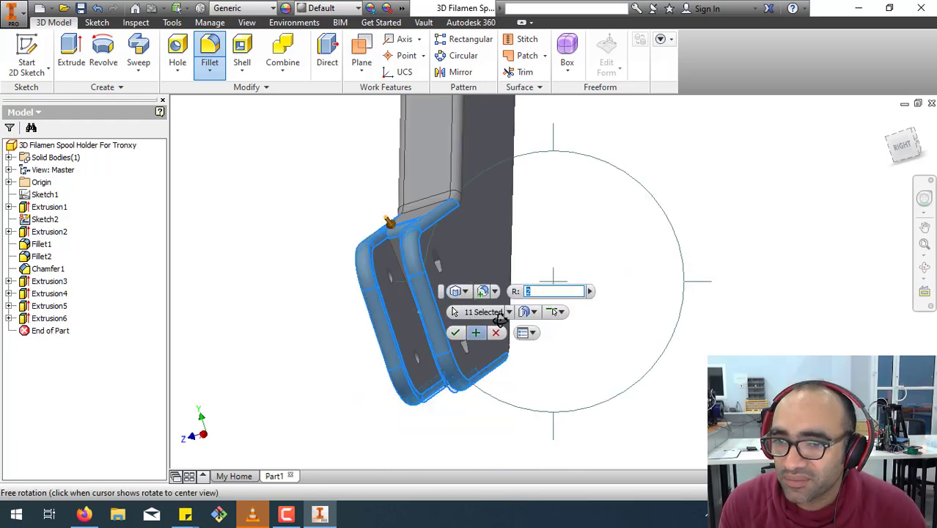
left_click_drag(562, 201, 574, 135)
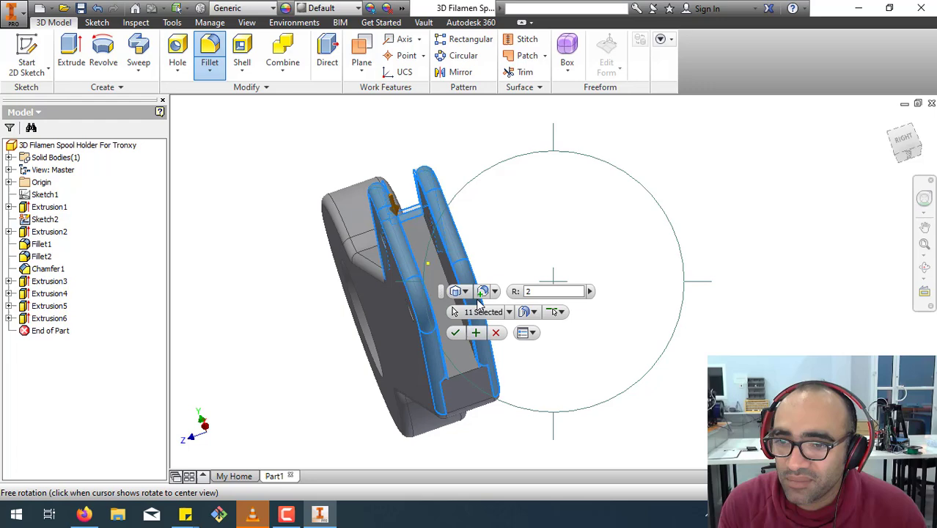
left_click(465, 373)
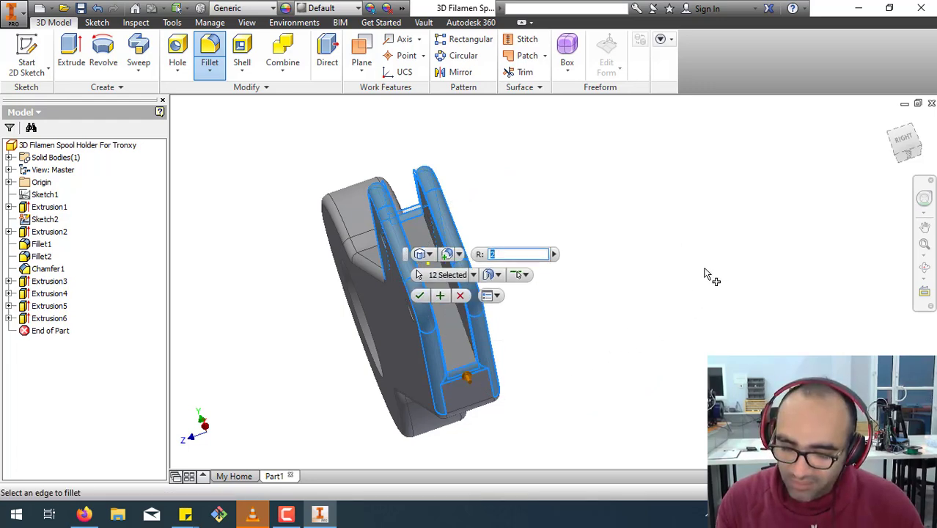
type("0")
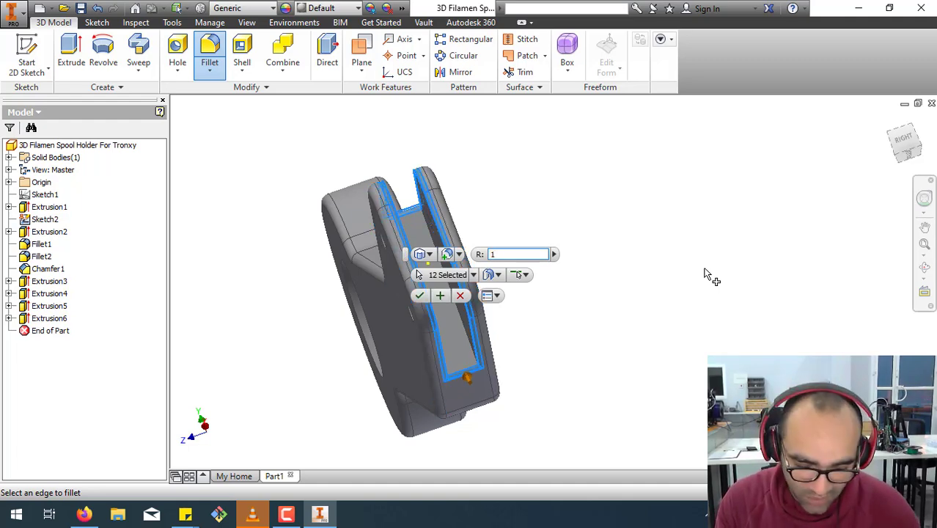
type("0.5")
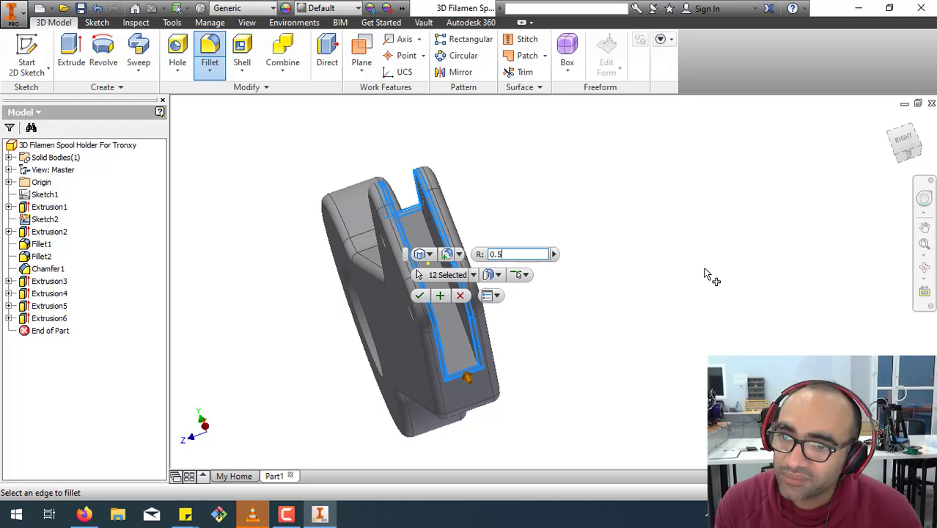
left_click(419, 294)
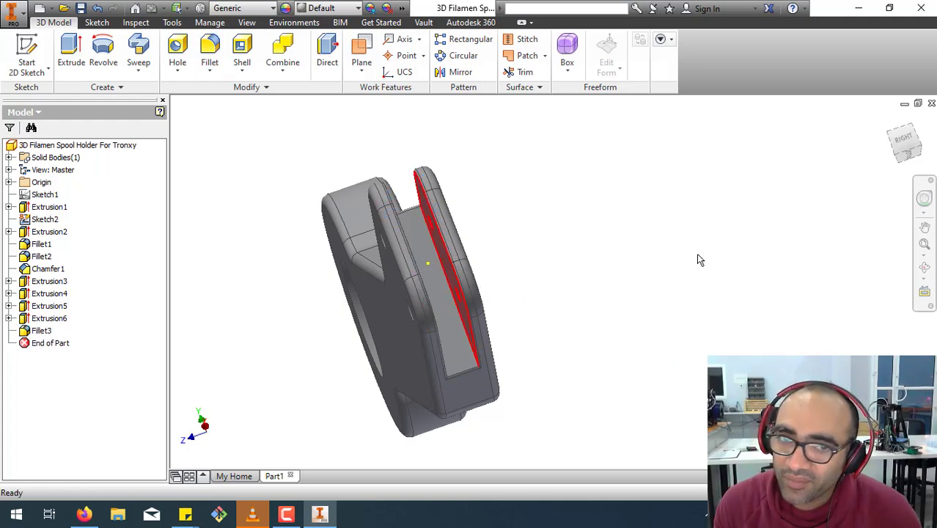
Examine the finished spool holder from the front and several angled views, ending in the home view.
left_click(888, 120)
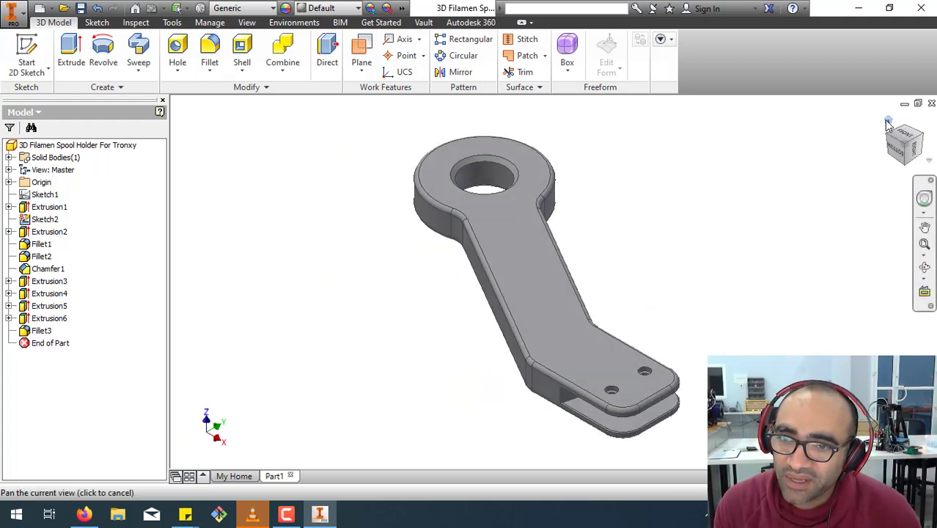
left_click(909, 136)
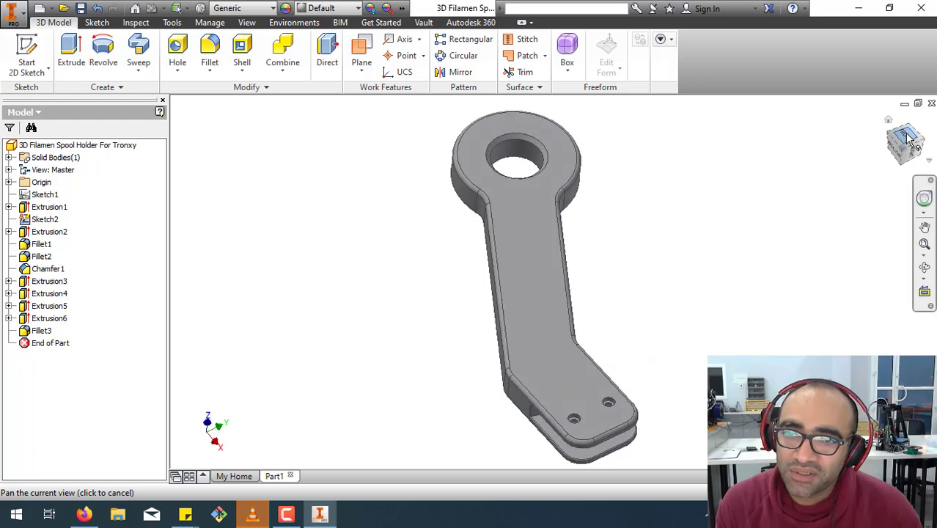
left_click(924, 125)
left_click(925, 125)
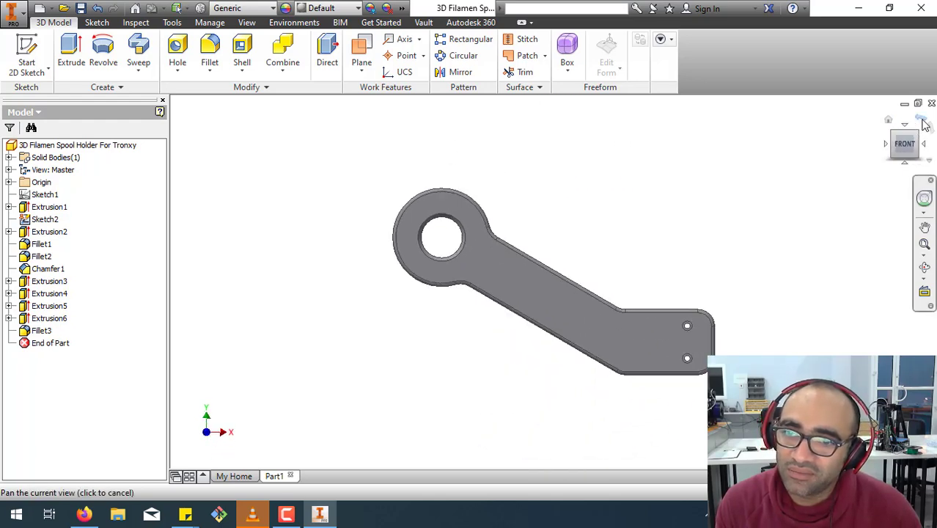
key("F4")
left_click_drag(586, 278, 560, 233)
middle_click_drag(560, 233, 496, 233, "shift")
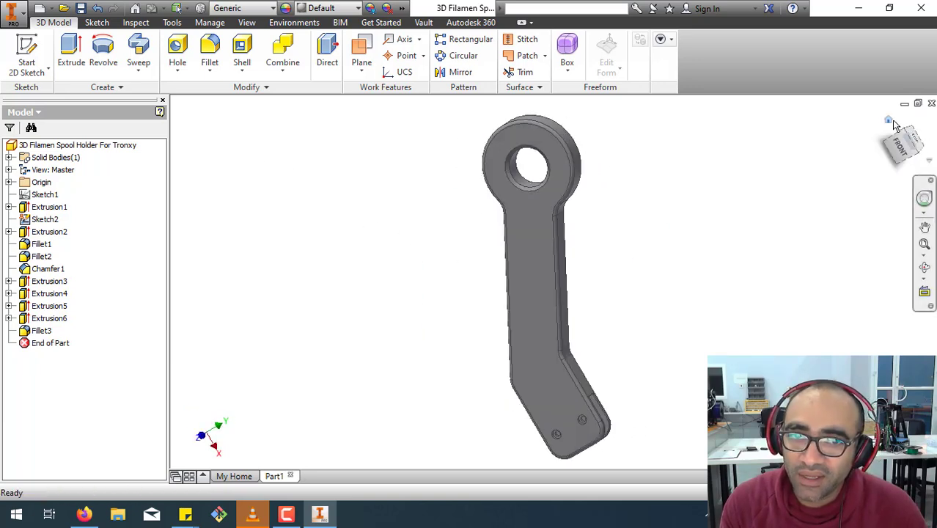
left_click(890, 122)
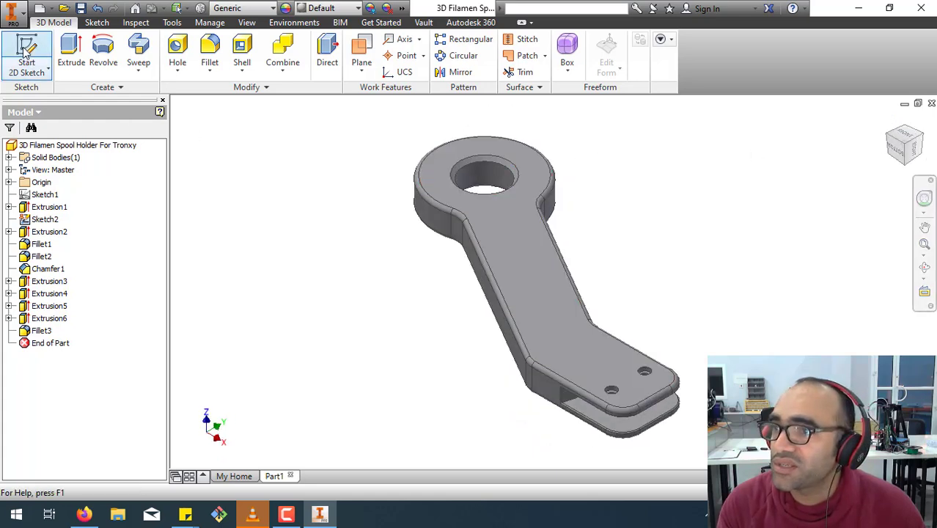
Set up a CAD-format export of the part to the Desktop as the STL file "3D Filamen Spool Holder For Tronxy.stl".
left_click(16, 15)
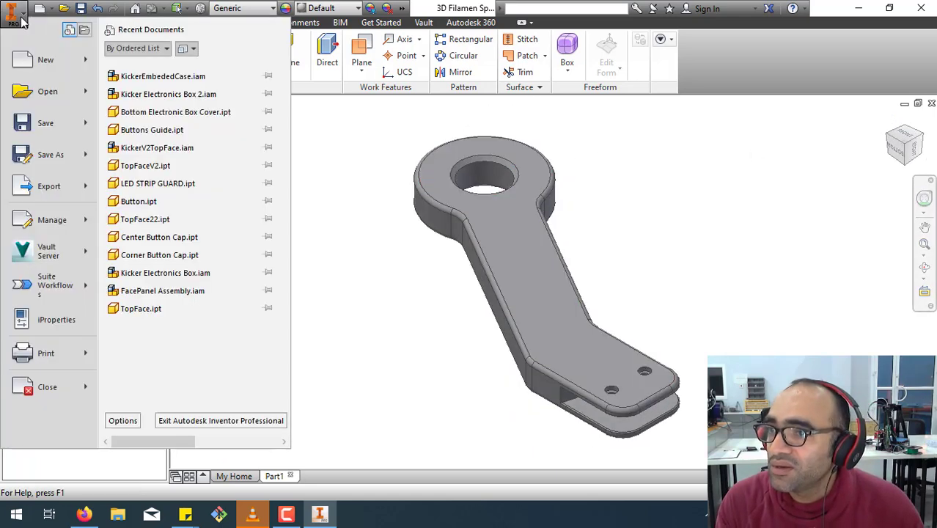
left_click(39, 192)
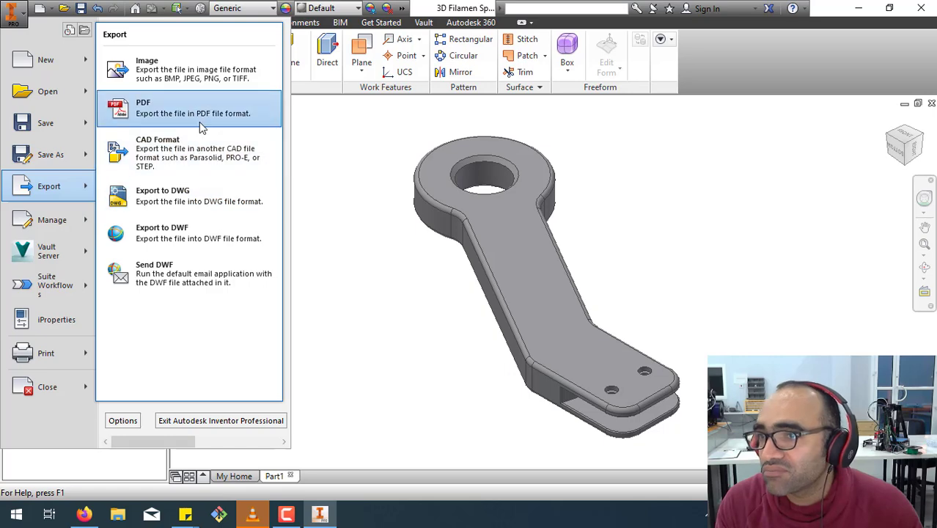
left_click(189, 151)
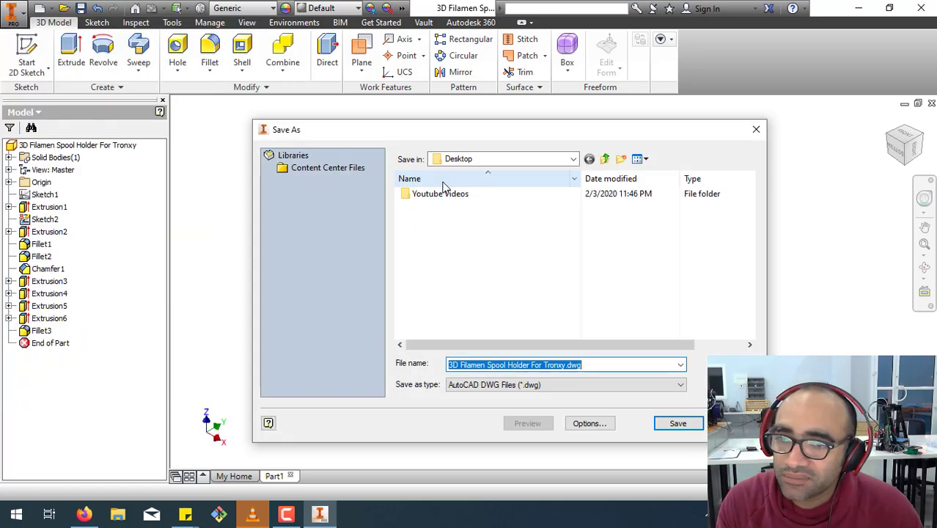
left_click(564, 384)
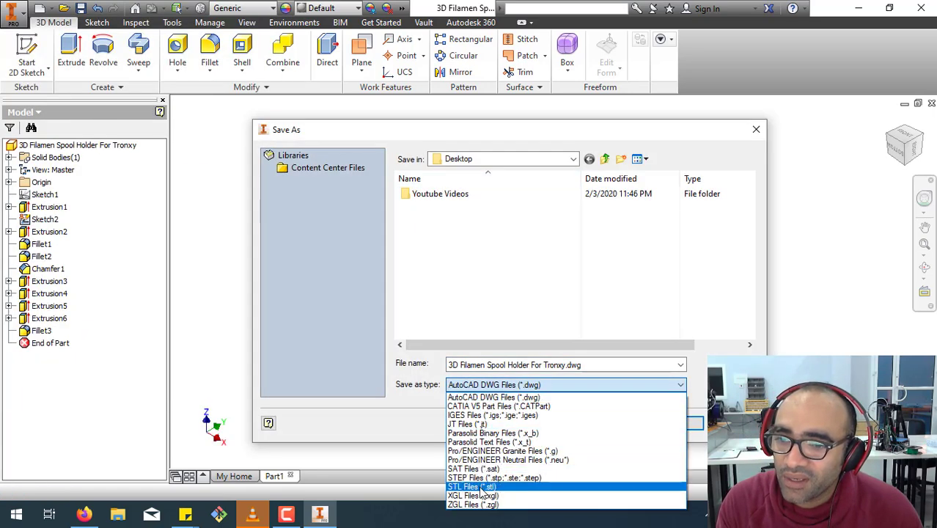
left_click(480, 489)
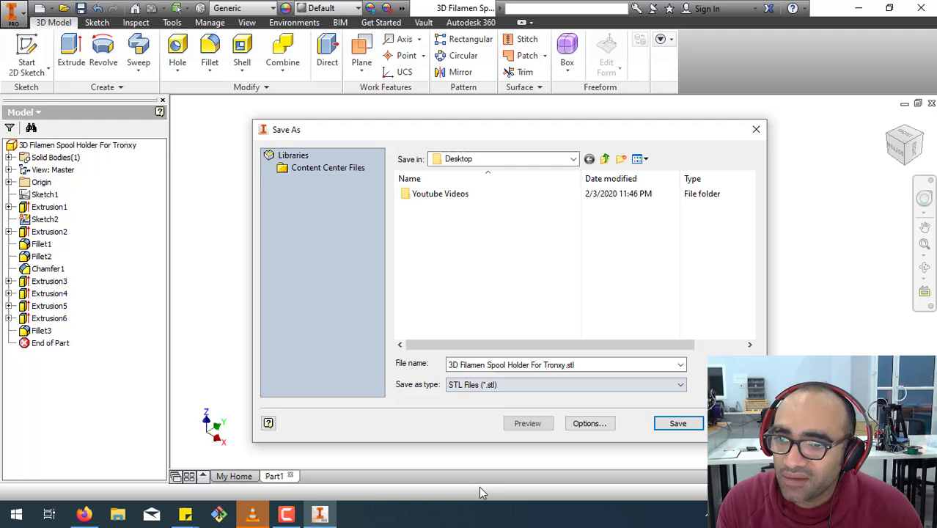
left_click(573, 159)
left_click(549, 163)
left_click(574, 159)
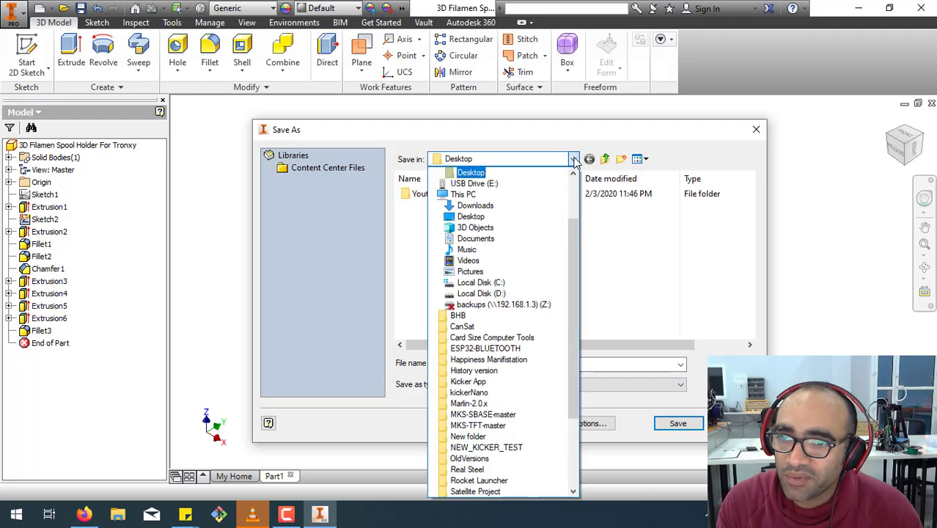
left_click(574, 158)
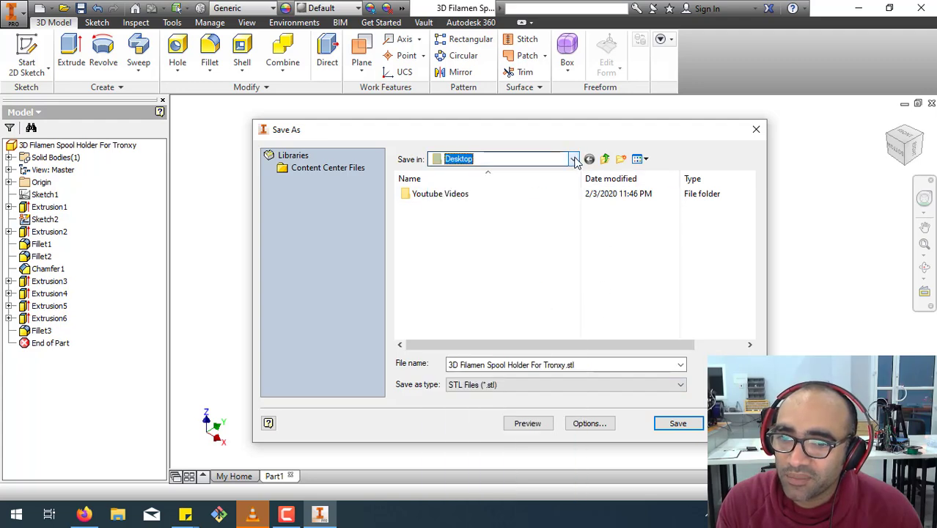
Accept the STL options with binary format, millimeter units and custom resolution, and save the export.
left_click(590, 424)
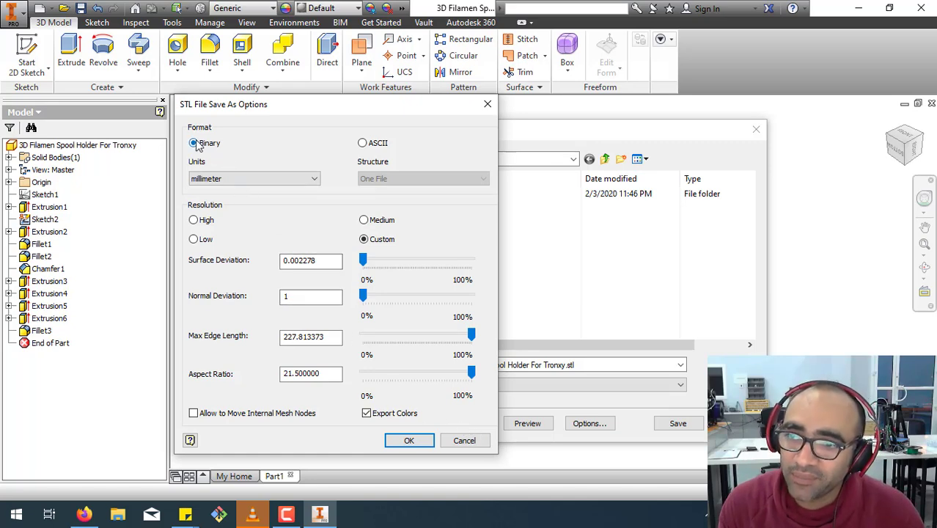
left_click(408, 440)
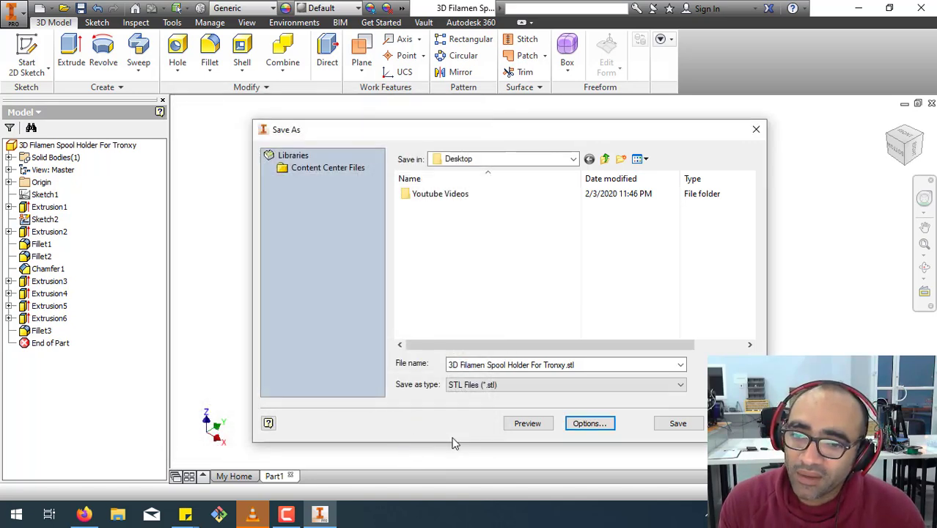
left_click(678, 424)
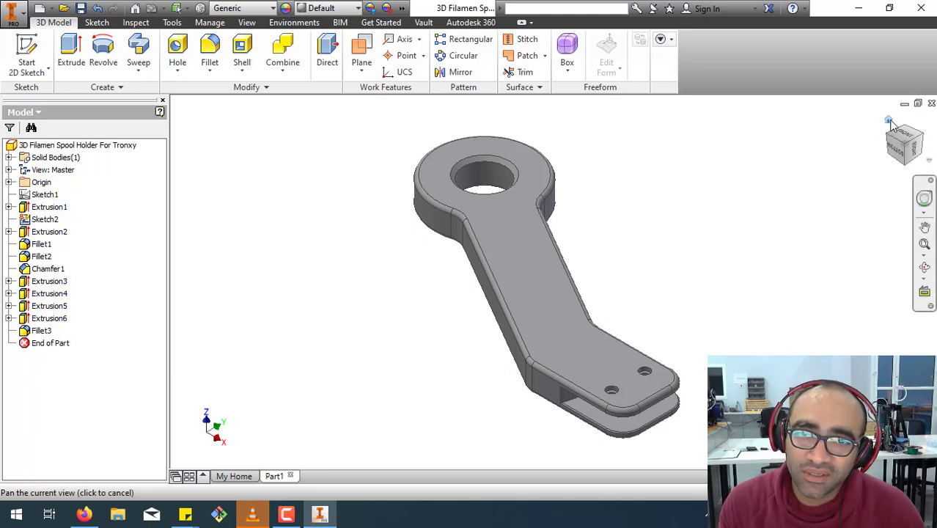
key("Escape")
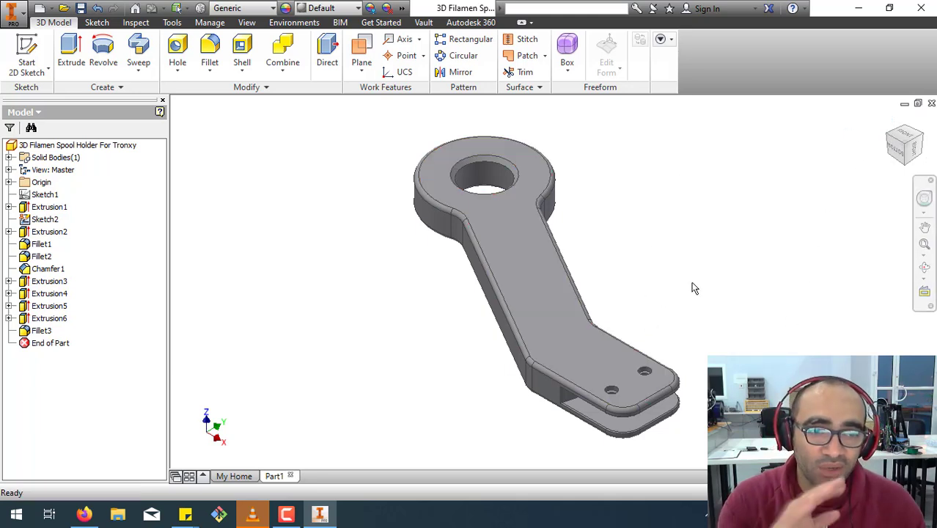